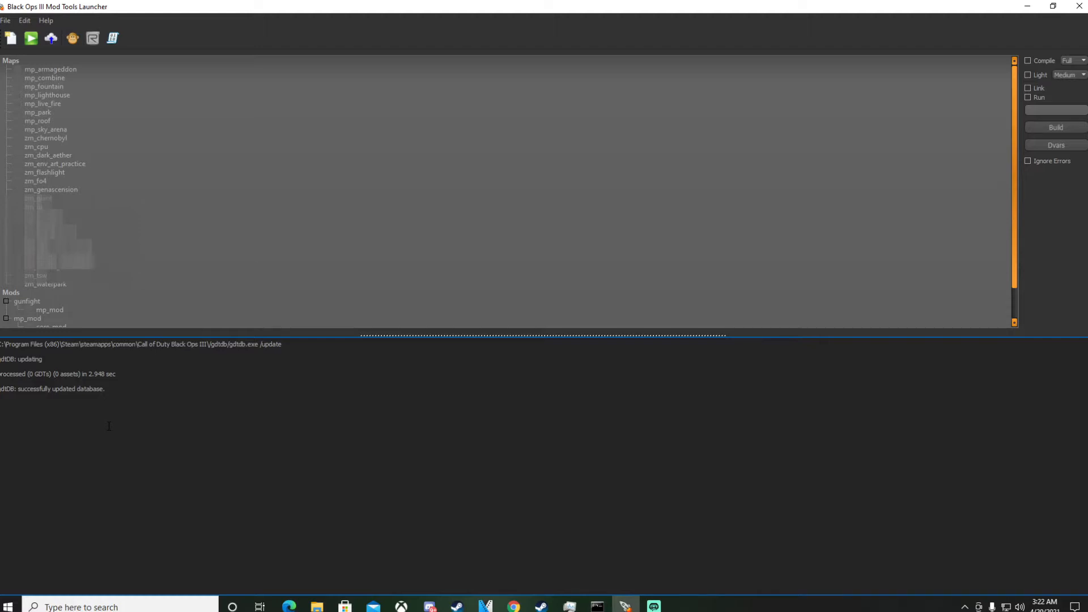
Create a new map named zm_cabin from the ZM Mod Level template.
key("ctrl+n")
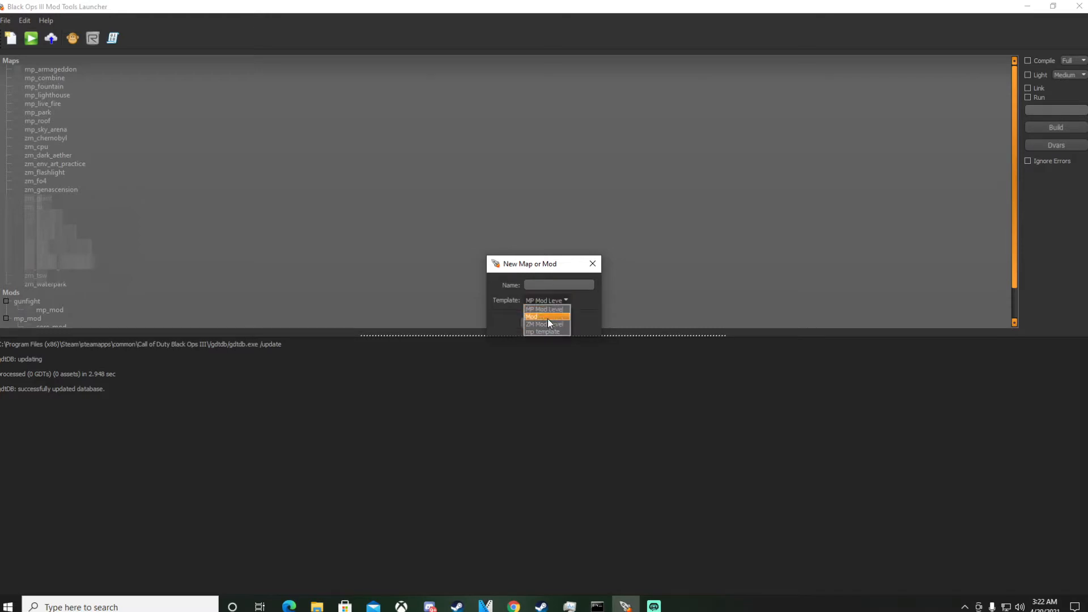
left_click(548, 324)
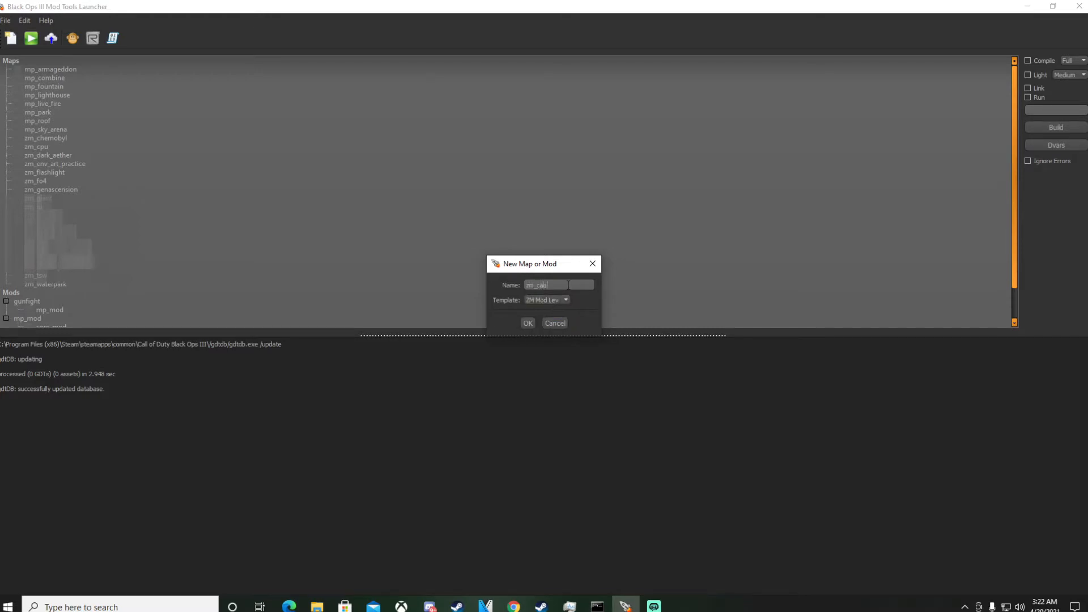
key("Return")
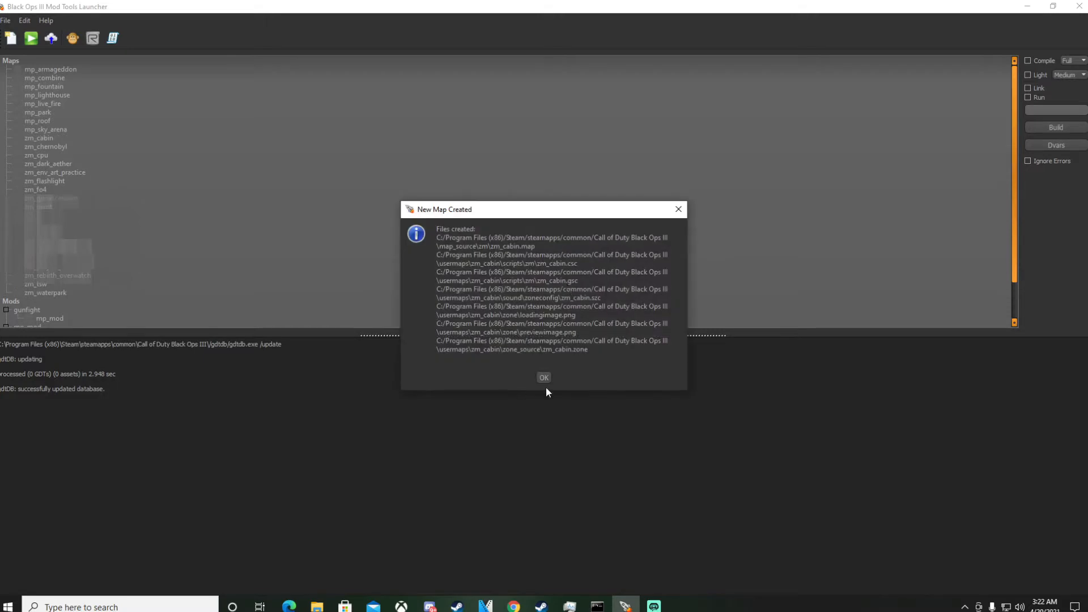
left_click(545, 377)
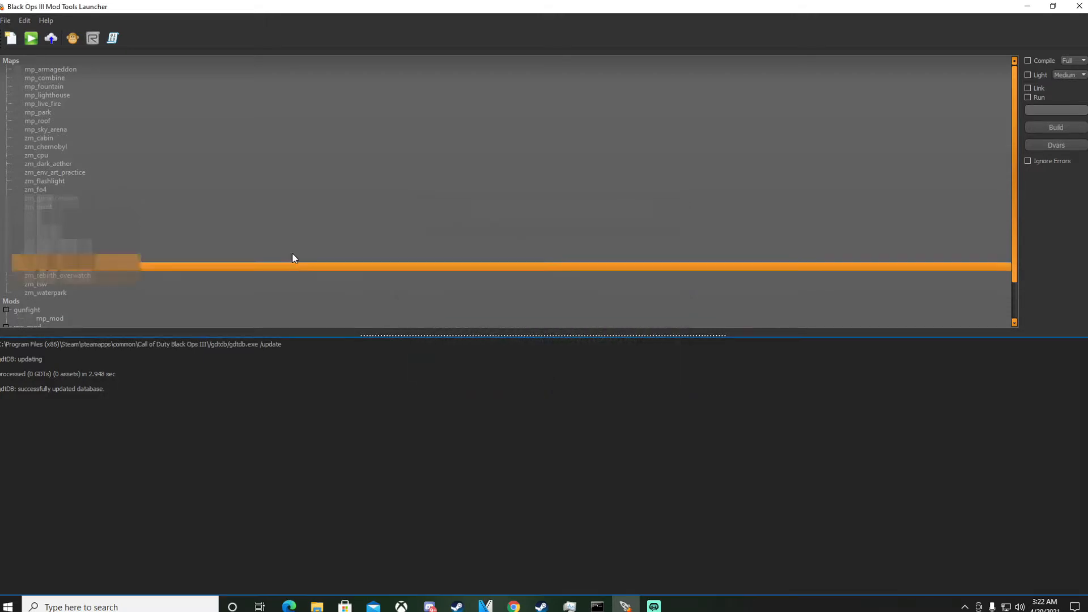
Open the zm_cabin map in Radiant.
left_click(21, 137)
right_click(29, 136)
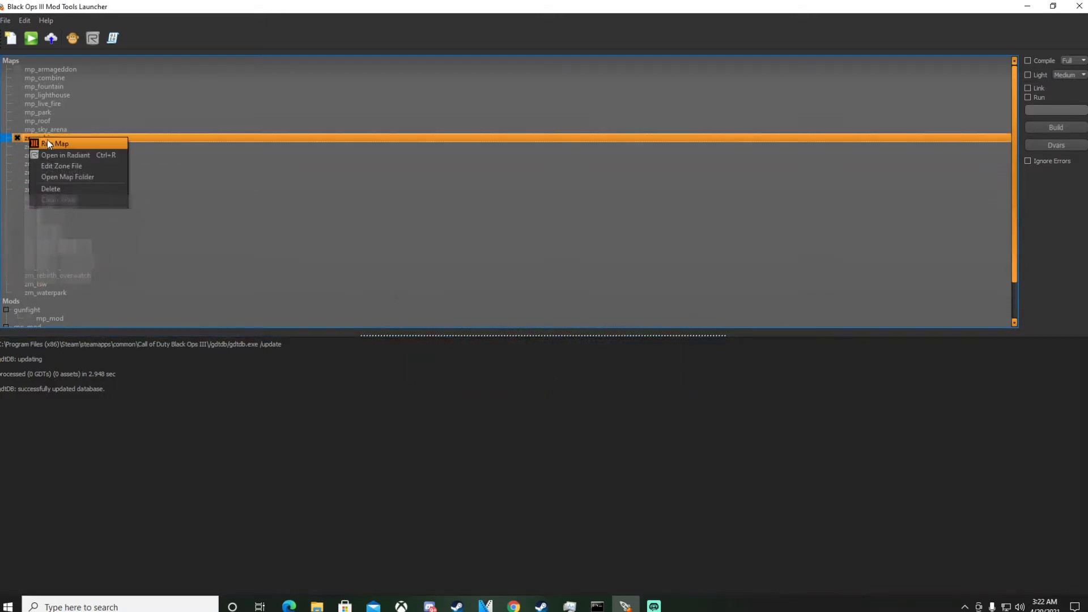
left_click(55, 152)
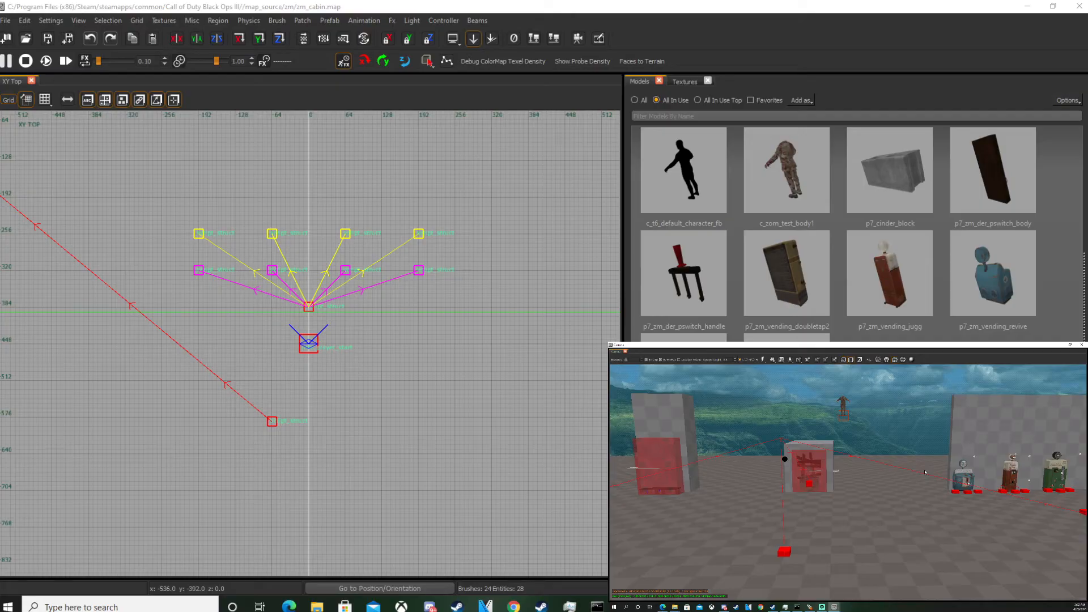
Select and delete the large volume brush enclosing the template area.
right_click_drag(925, 472, 1044, 474)
scroll(928, 472, "down", 5)
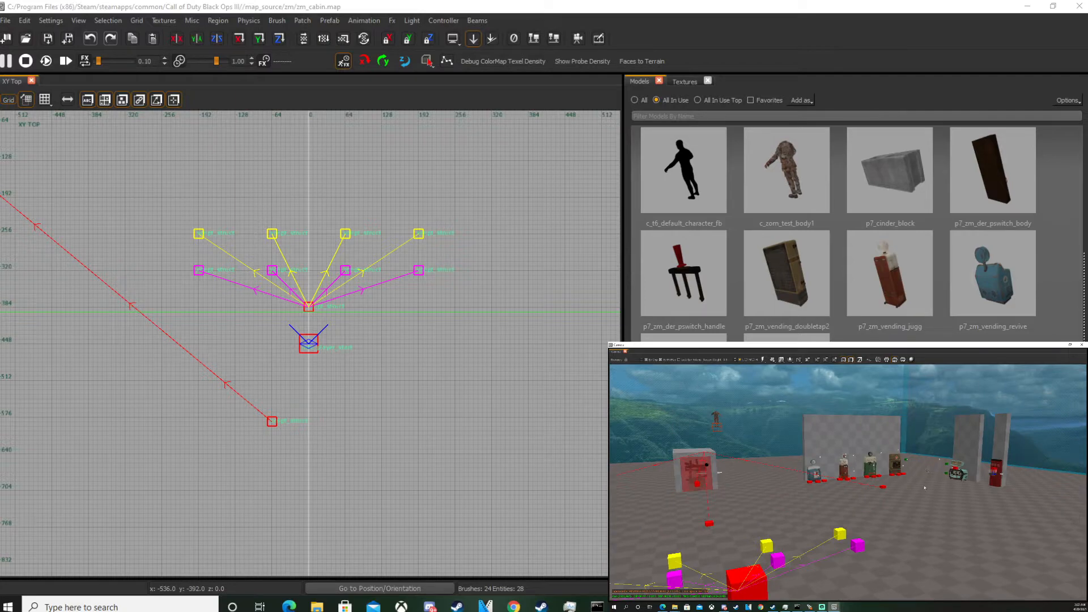
right_click_drag(920, 501, 840, 492)
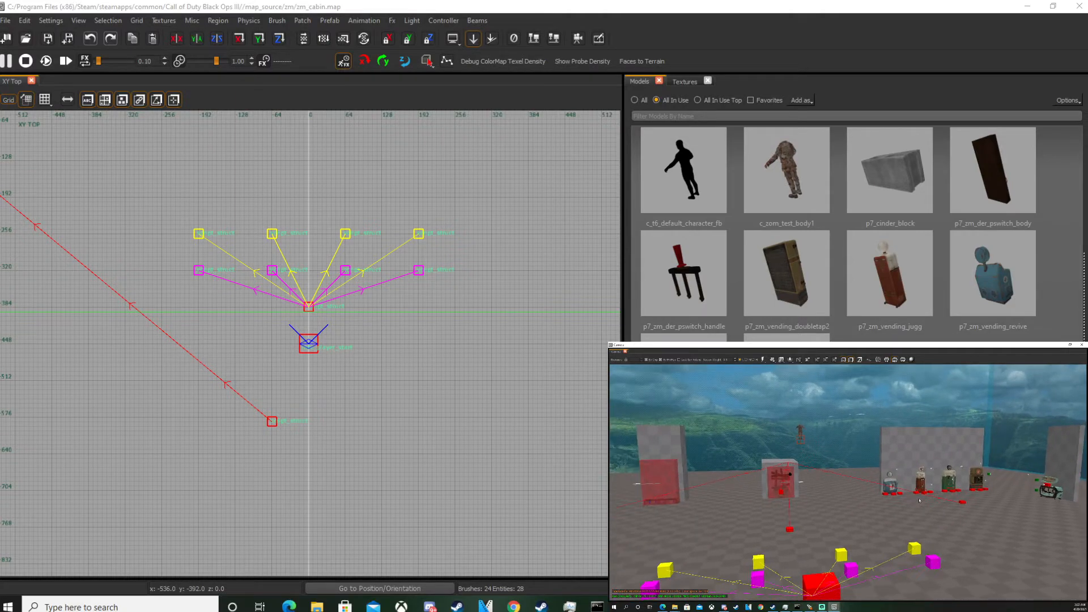
key("e")
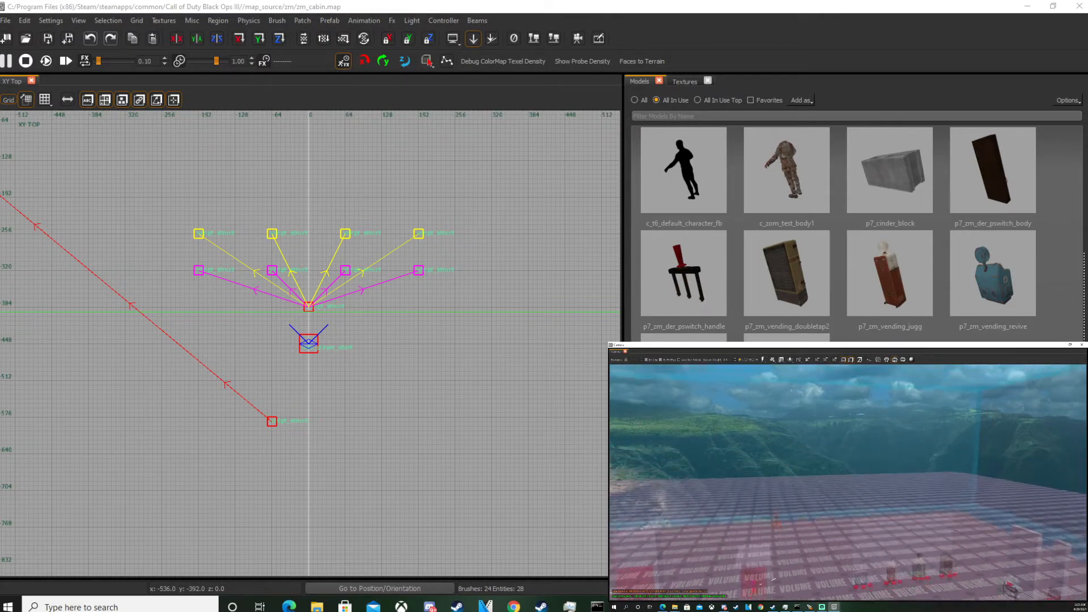
key("e")
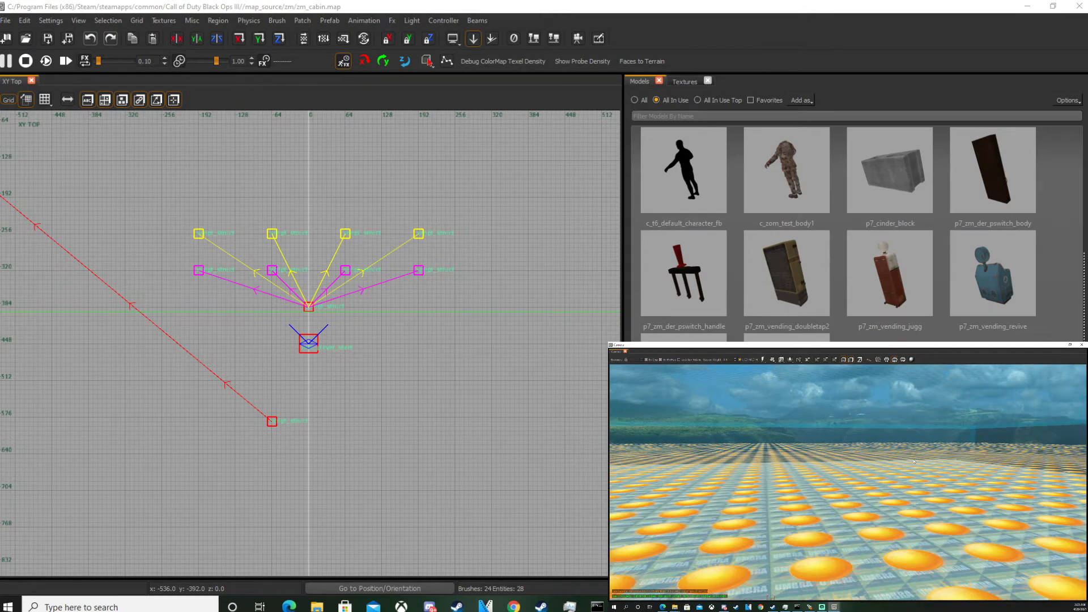
left_click(933, 434, "shift")
left_click(961, 407, "shift")
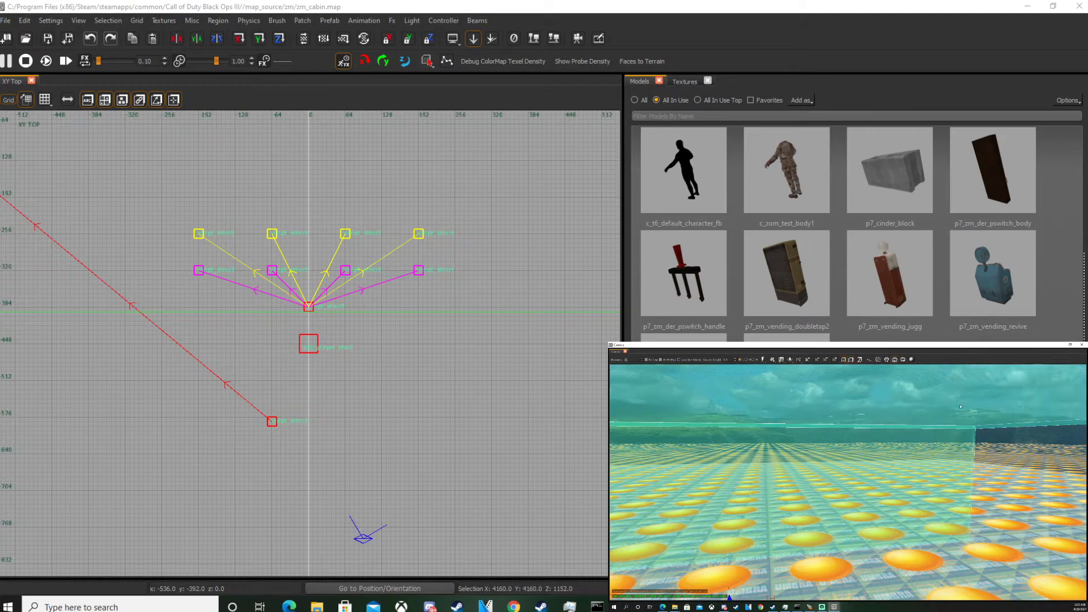
key("Delete")
Delete the FPS tool volume brush beside the play area.
right_click_drag(943, 424, 795, 468)
left_click(891, 434, "shift")
left_click(795, 468, "shift")
mouse_move(891, 435)
right_mouse_down()
mouse_move(873, 442)
mouse_move(891, 434)
right_mouse_up()
right_click_drag(891, 481, 946, 470)
left_click(946, 470, "shift")
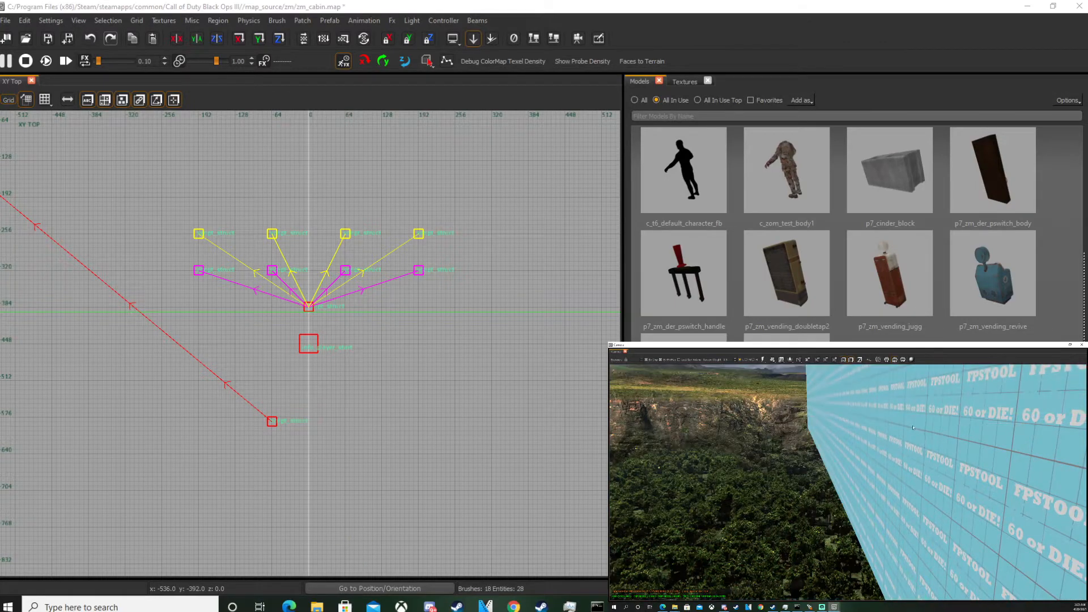
left_click(913, 427, "shift")
key("BackSpace")
Delete the umbra volume and the remaining volume brush next to it.
left_click(915, 444, "shift")
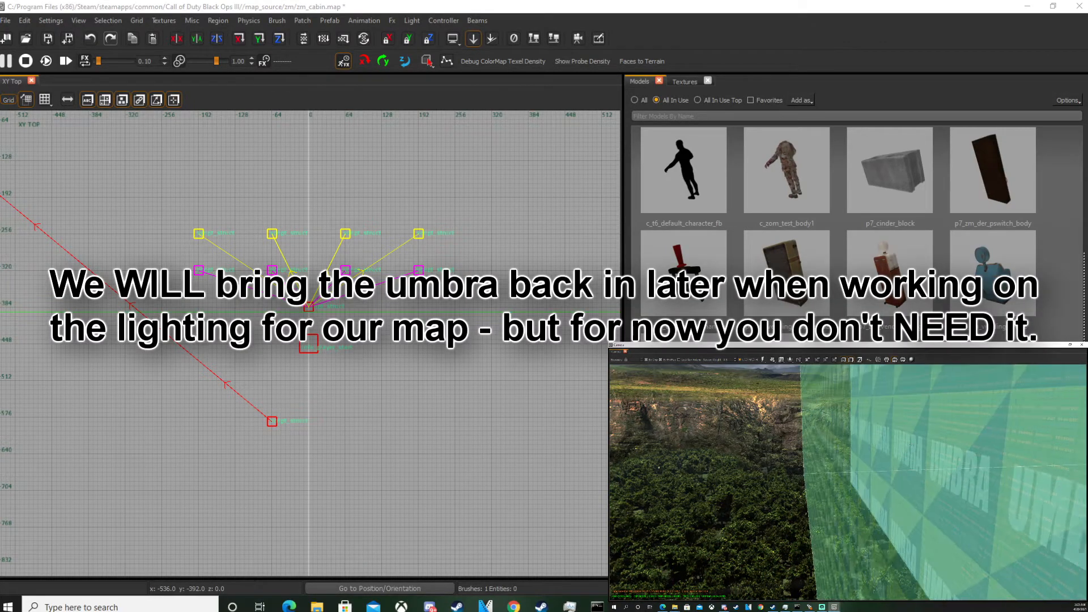
key("BackSpace")
left_click(976, 446, "shift")
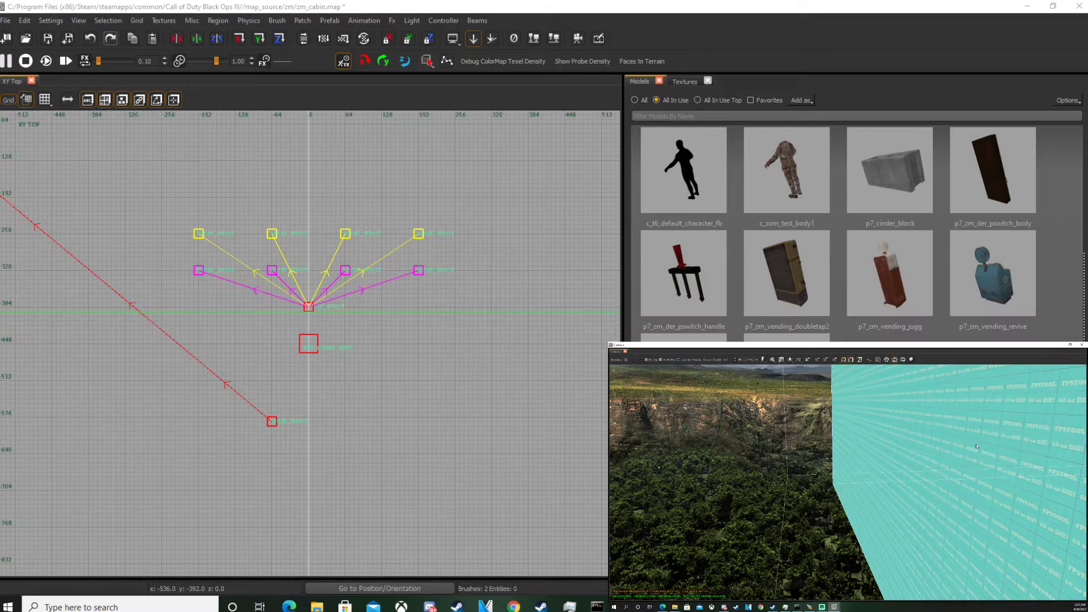
key("BackSpace")
Select the ground brush and stretch it to about 20352 by 13872 units in the top and side views.
key("s")
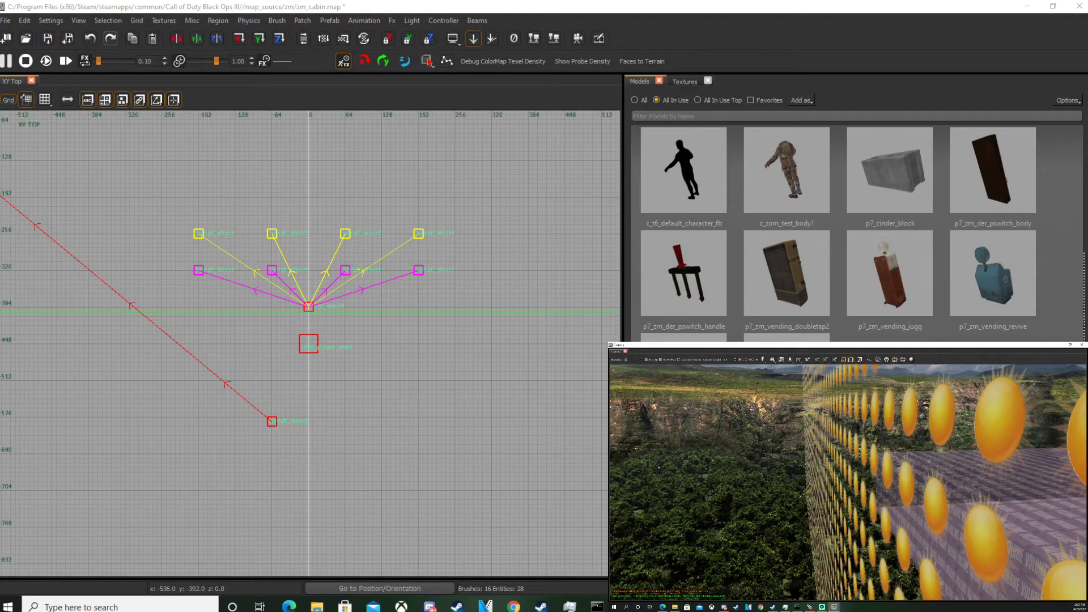
key("d")
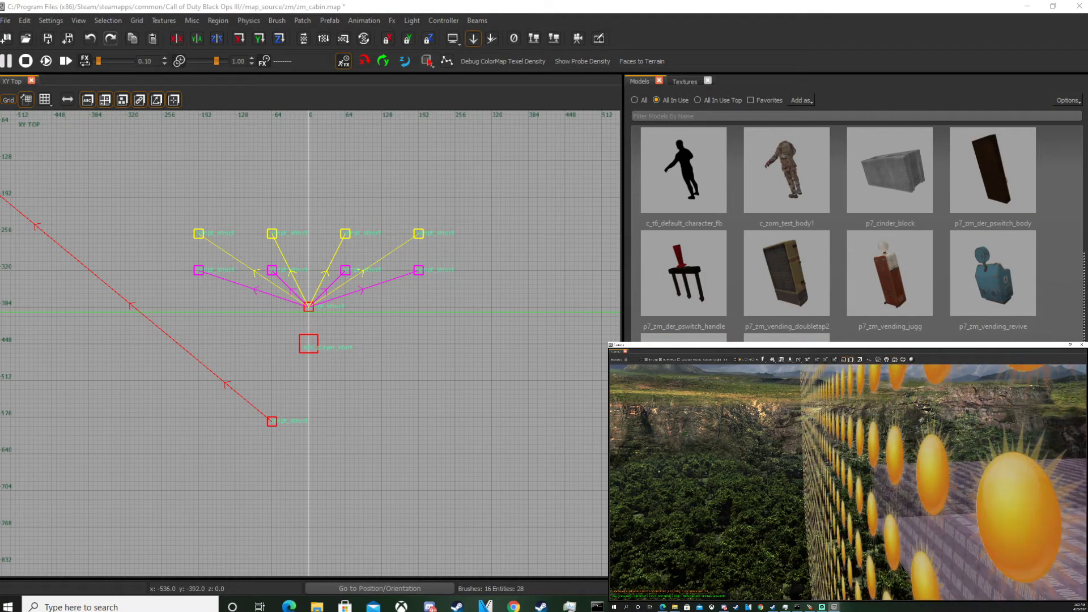
right_click_drag(848, 482, 862, 530)
key("e")
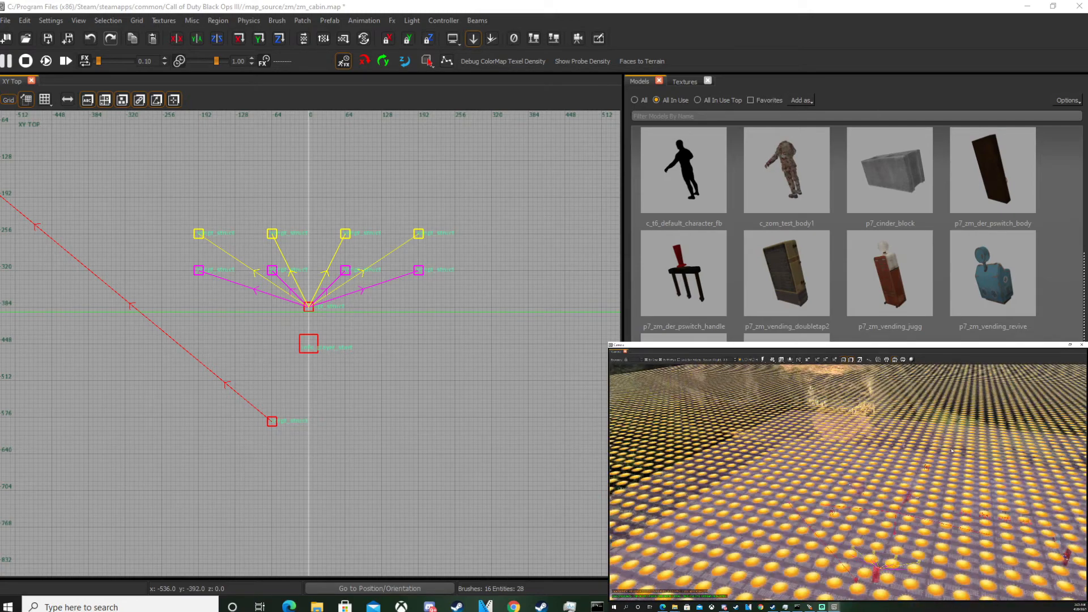
left_click(928, 422, "shift")
scroll(203, 347, "down", 15)
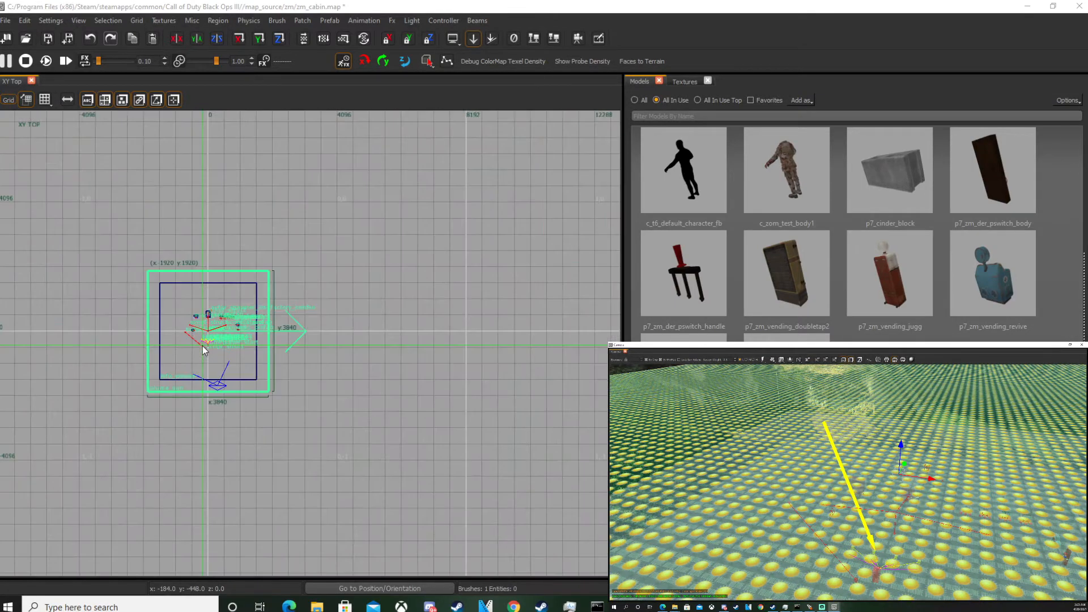
right_click_drag(200, 350, 205, 342)
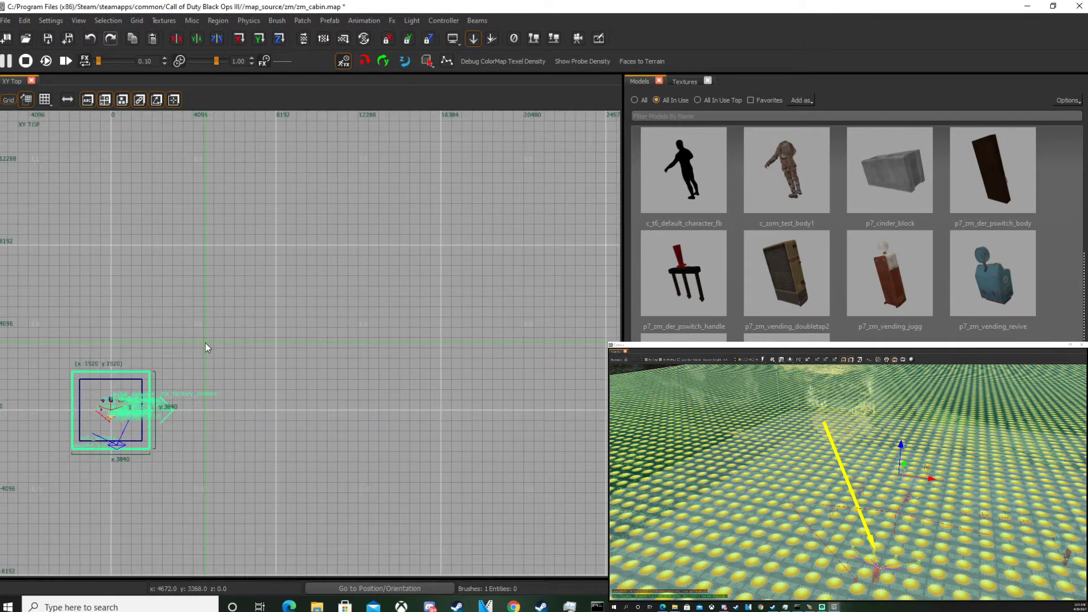
mouse_move(207, 342)
left_mouse_down()
mouse_move(372, 271)
mouse_move(533, 142)
left_mouse_up()
key("ctrl+Tab")
scroll(344, 297, "down", 3)
right_click_drag(341, 298, 321, 354)
left_click_drag(319, 323, 319, 275)
left_click_drag(319, 435, 324, 485)
key("ctrl+Tab")
key("ctrl+Tab")
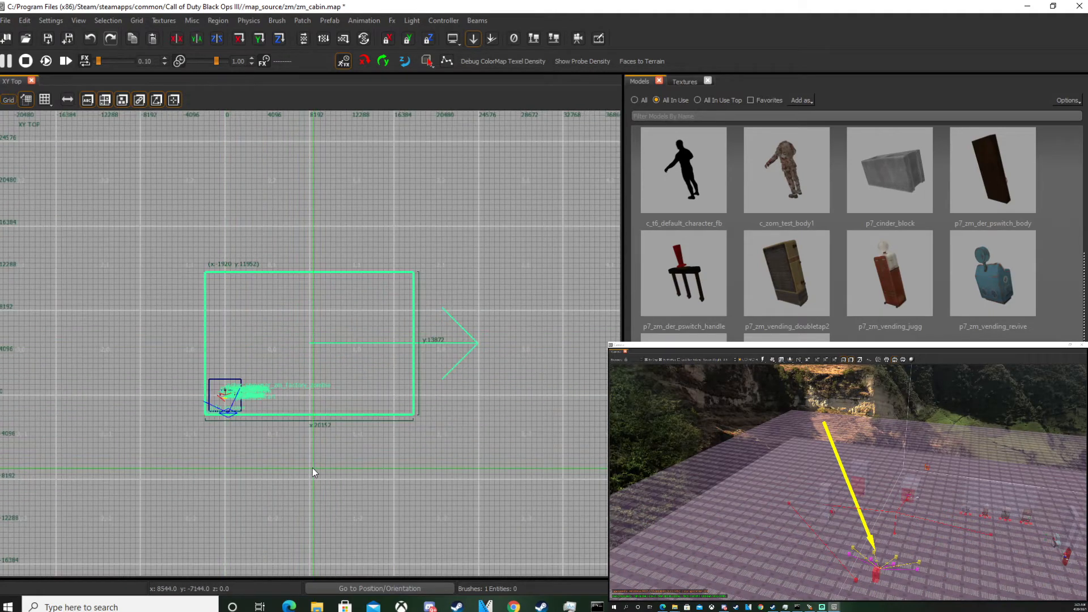
key("Escape")
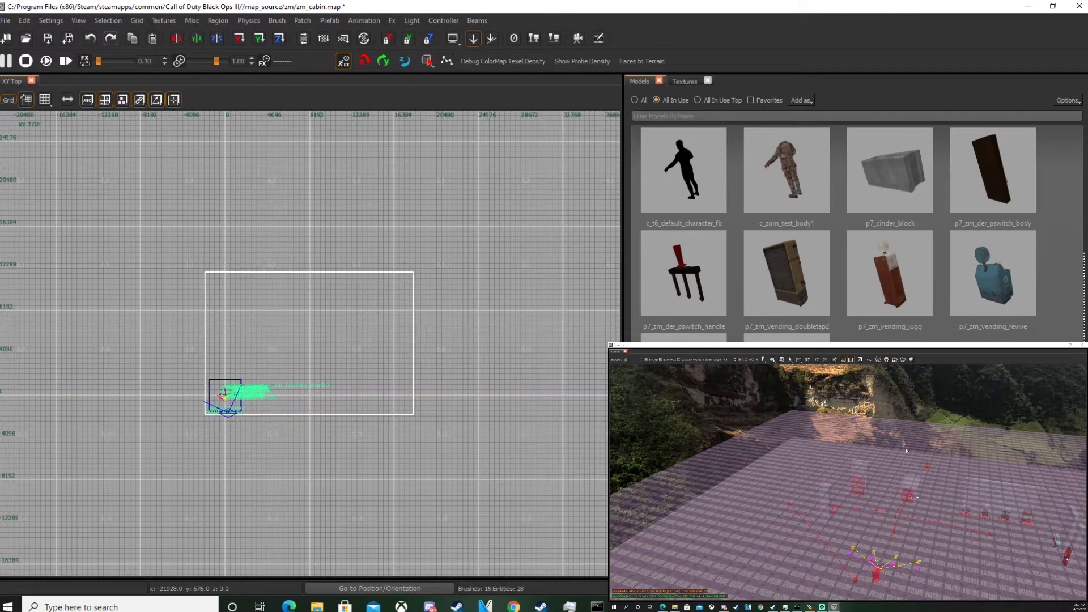
Select the volume brush and stretch it to about 19392 by 13208 units over the ground.
left_click(872, 426, "shift")
mouse_move(322, 358)
left_mouse_down()
mouse_move(301, 326)
mouse_move(453, 227)
left_mouse_up()
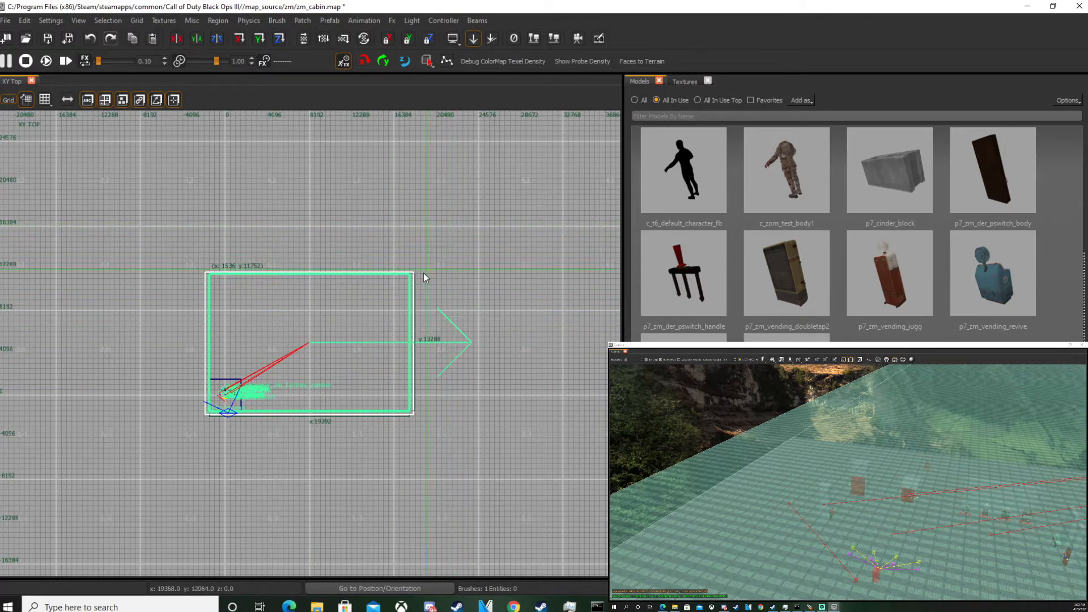
key("ctrl+Tab")
left_click_drag(258, 327, 263, 216)
left_click_drag(250, 375, 250, 464)
key("ctrl+Tab")
key("ctrl+Tab")
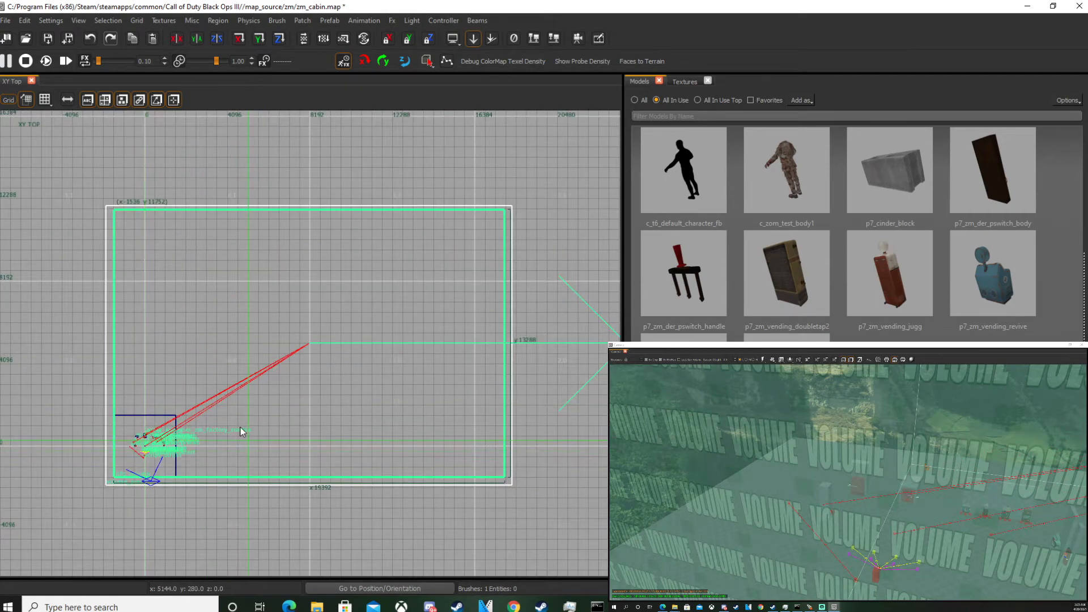
key("Escape")
Move the 3072-unit square brush from the corner to about 6424, 4776 on the ground.
right_click_drag(848, 482, 882, 462)
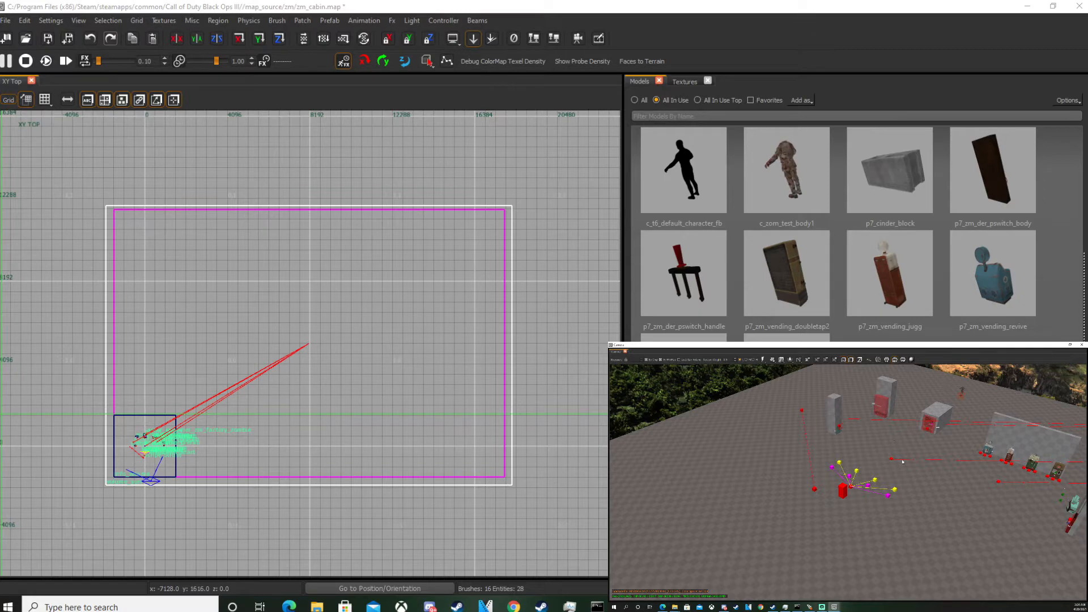
left_click(910, 455)
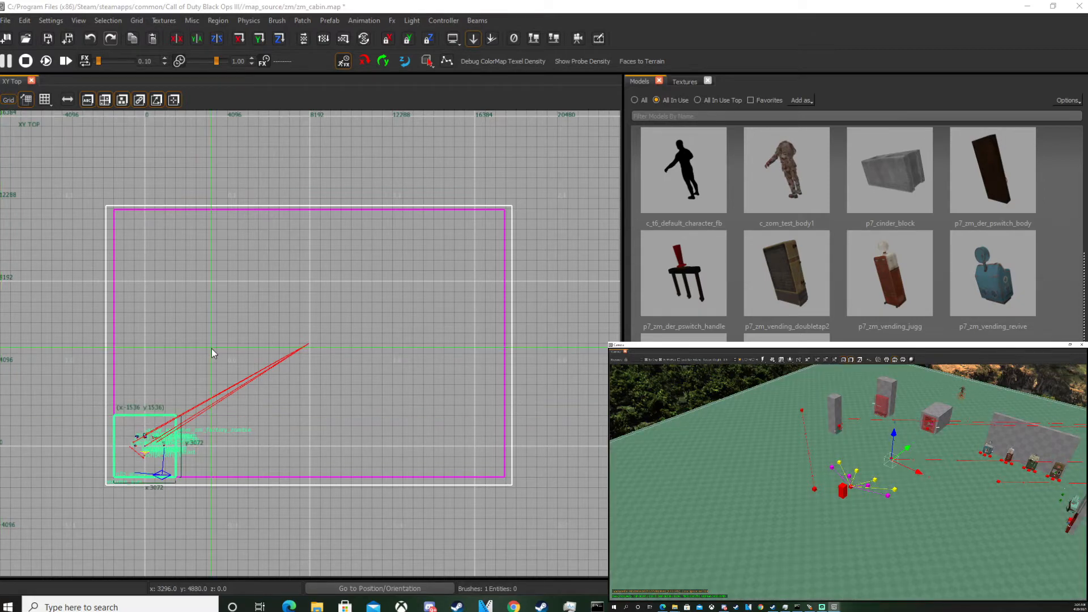
mouse_move(157, 451)
left_mouse_down()
mouse_move(262, 420)
mouse_move(300, 383)
left_mouse_up()
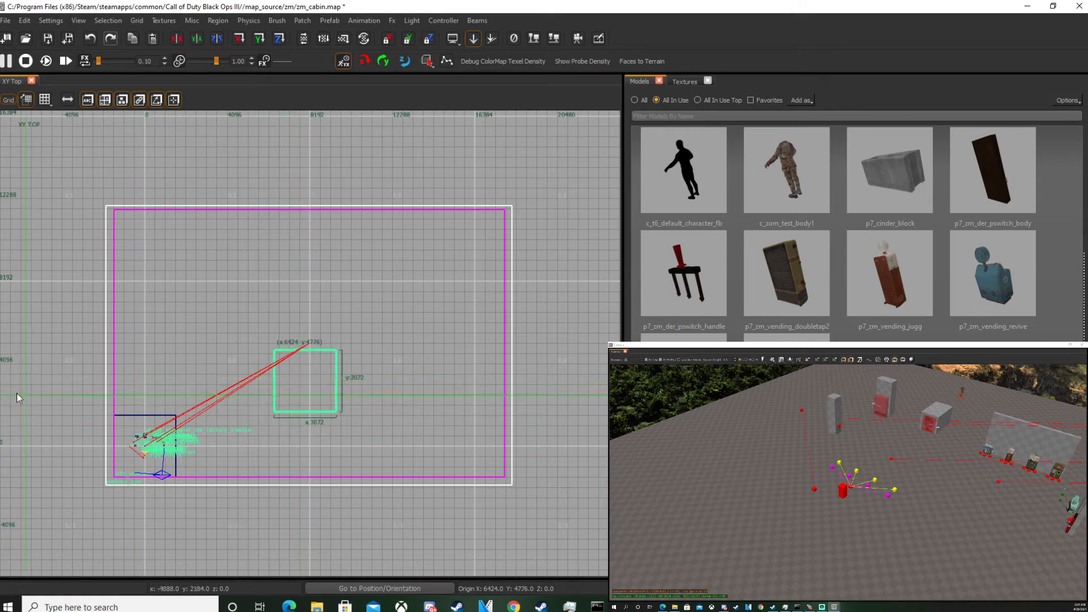
key("Escape")
Place the c_t6_default_character_fb model inside the square brush from the model browser.
mouse_move(907, 476)
right_mouse_down()
mouse_move(963, 468)
mouse_move(947, 451)
mouse_move(1000, 448)
mouse_move(898, 458)
right_mouse_up()
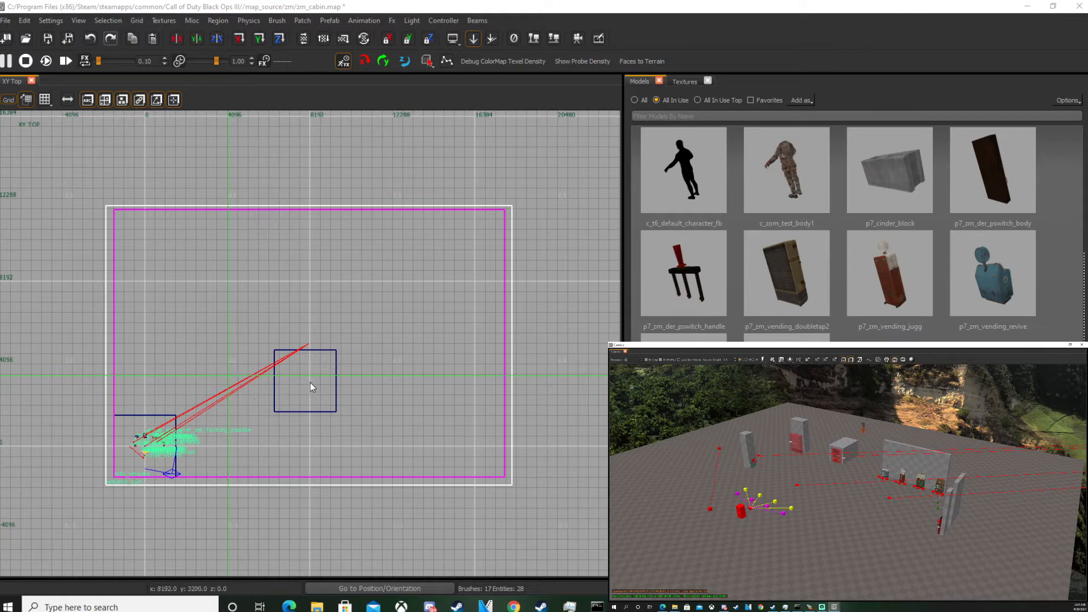
scroll(311, 383, "up", 3)
middle_click(297, 390)
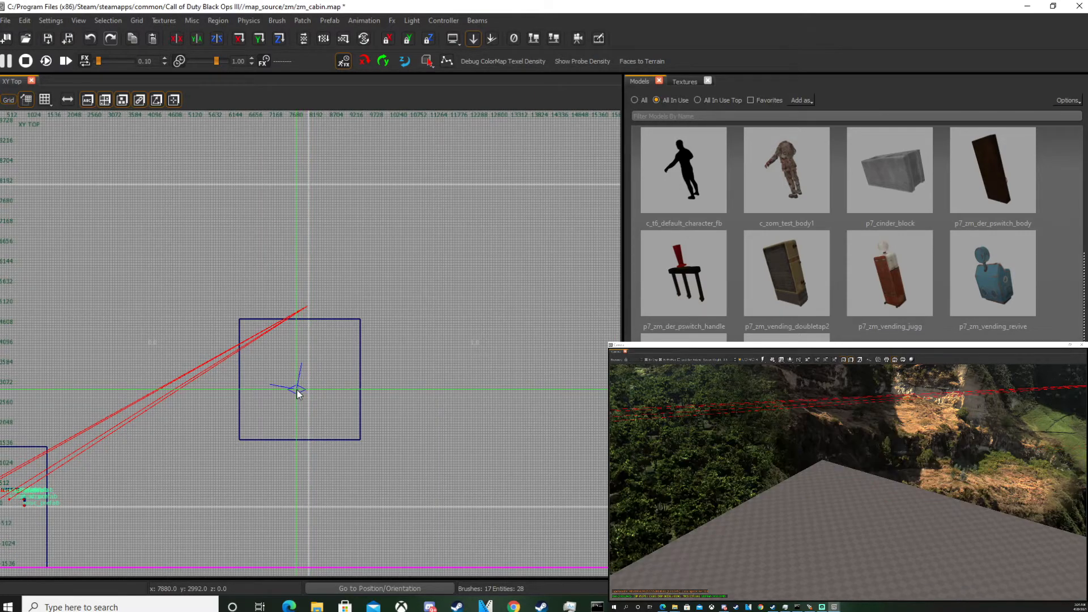
mouse_move(816, 448)
right_mouse_down()
mouse_move(730, 426)
mouse_move(741, 460)
mouse_move(804, 482)
mouse_move(947, 467)
mouse_move(964, 478)
right_mouse_up()
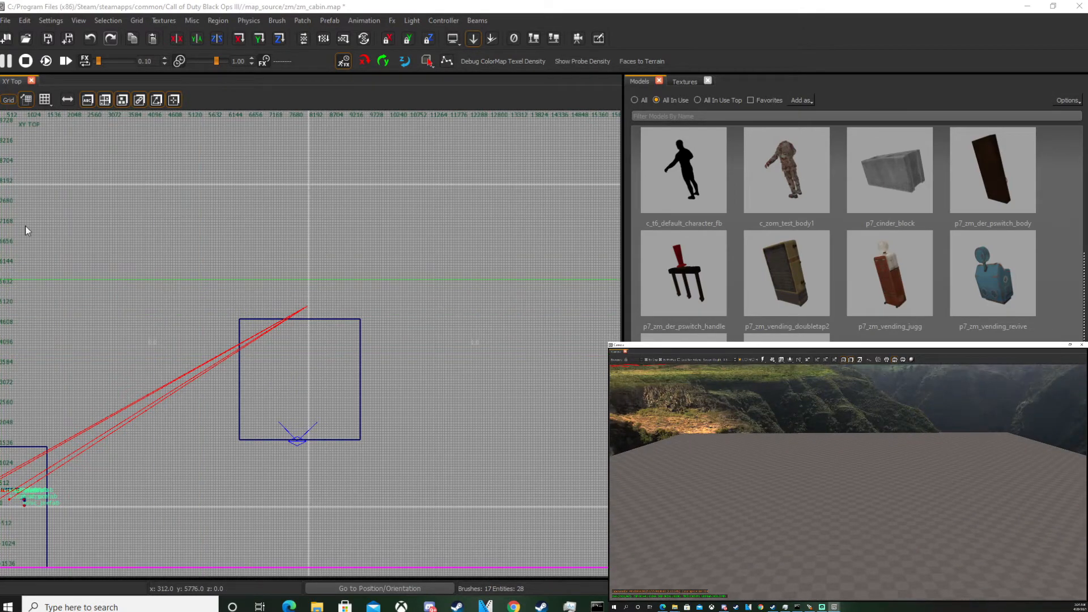
scroll(865, 477, "up", 2)
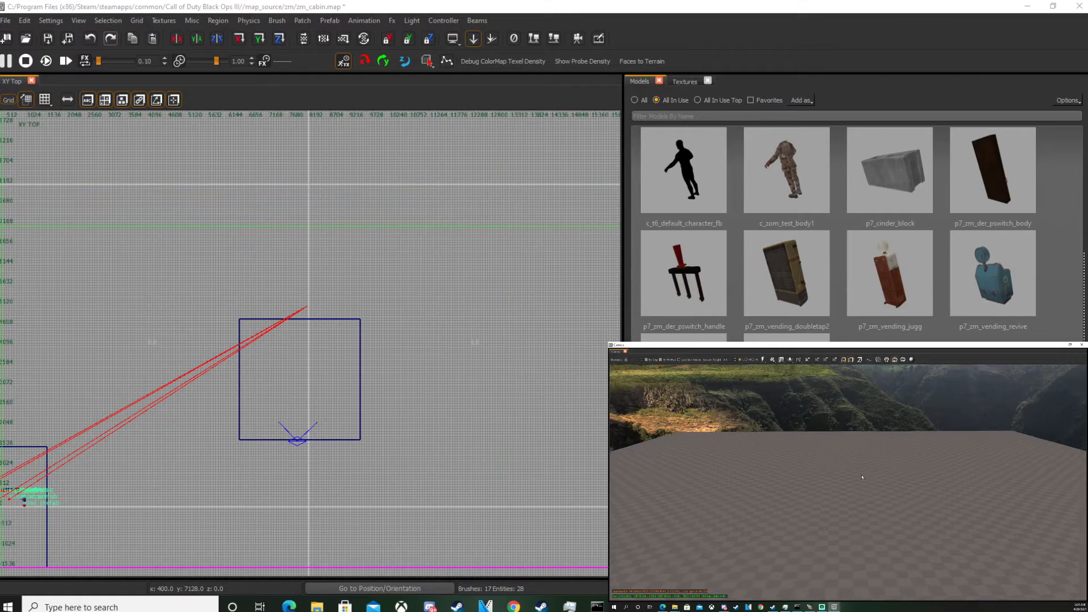
left_click(673, 210)
left_click_drag(680, 174, 847, 513)
scroll(331, 410, "up", 10)
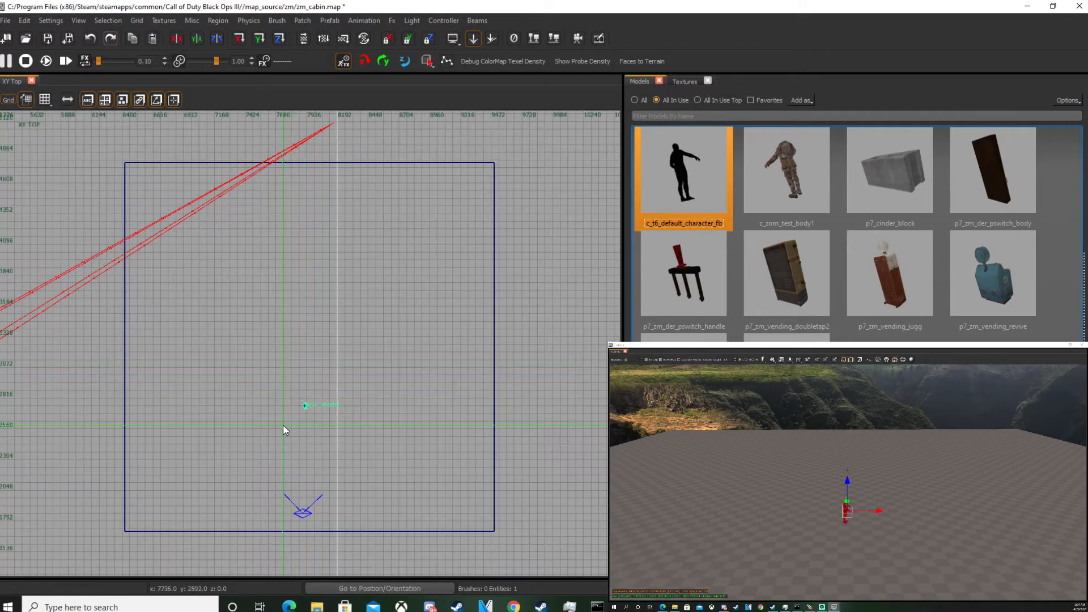
Rotate the character model so it faces up in the top view.
key("r")
key("r")
key("r")
left_click_drag(357, 401, 350, 241)
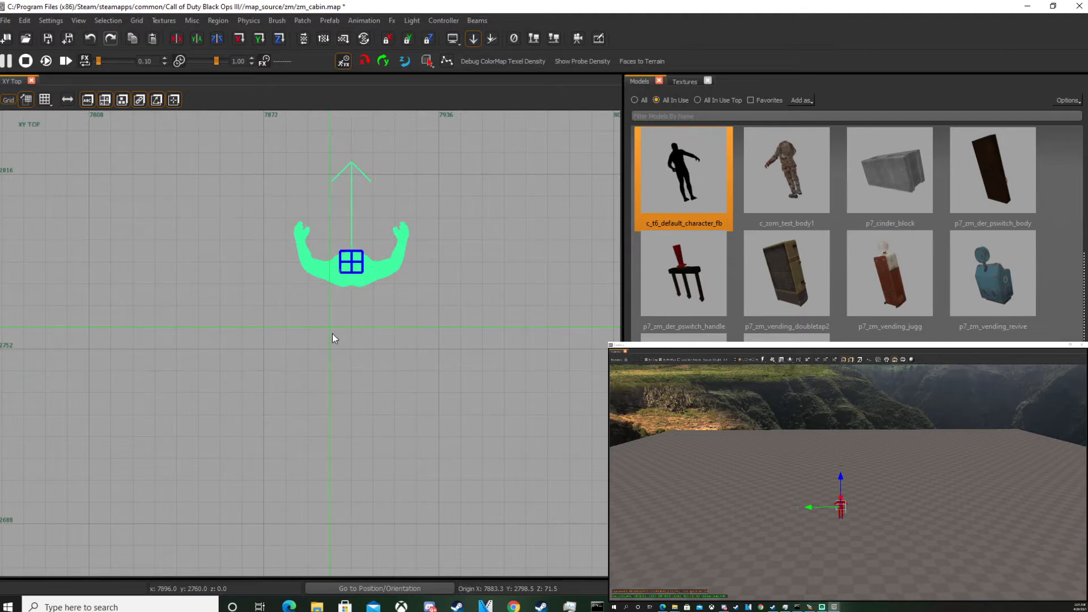
key("Escape")
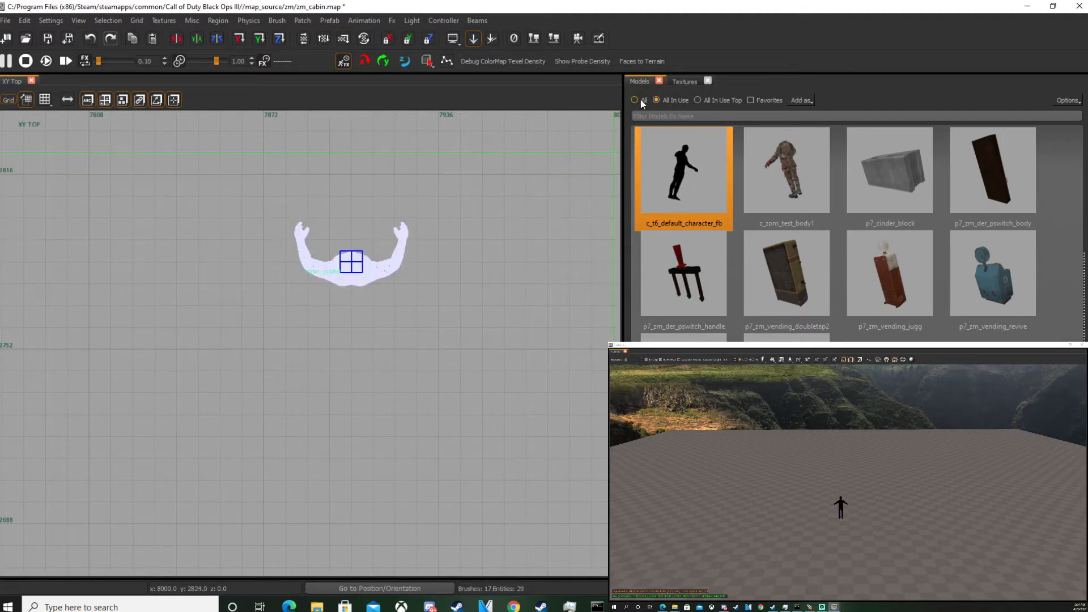
Show all models and search the model browser for blackout.
left_click(642, 101)
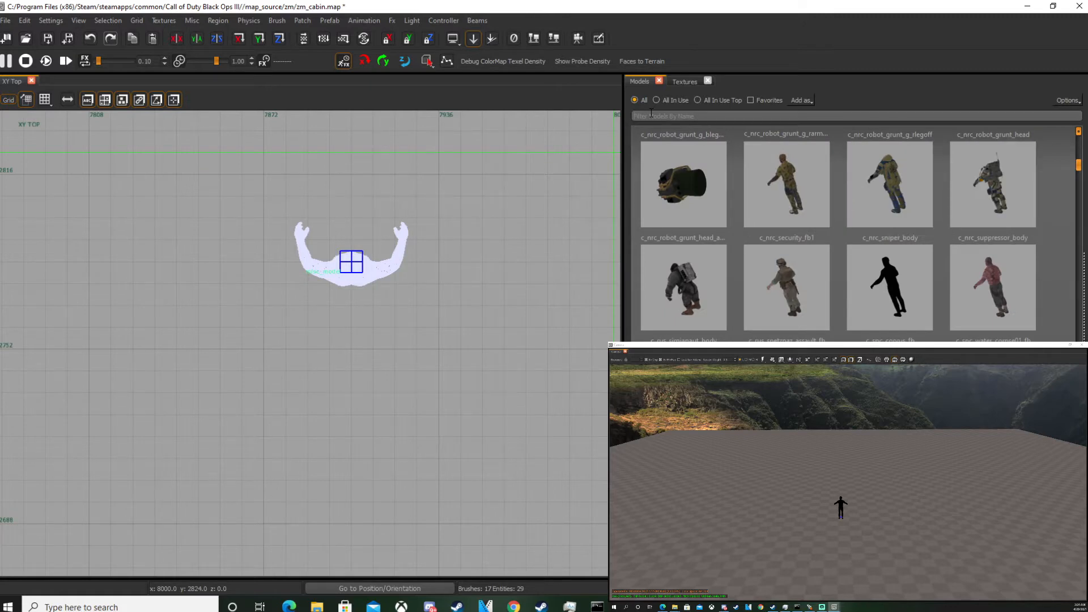
left_click(651, 115)
type("blackout")
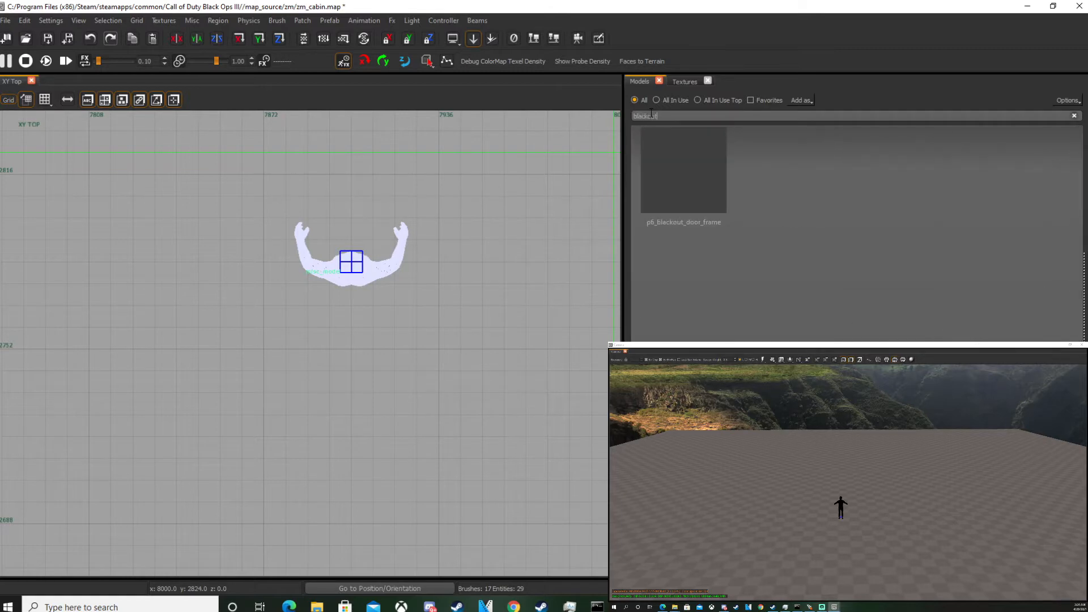
Place the p6_blackout_door_frame model over the character model in the top view.
left_click(684, 171)
left_click_drag(684, 170, 365, 270)
key("z")
scroll(264, 243, "up", 1)
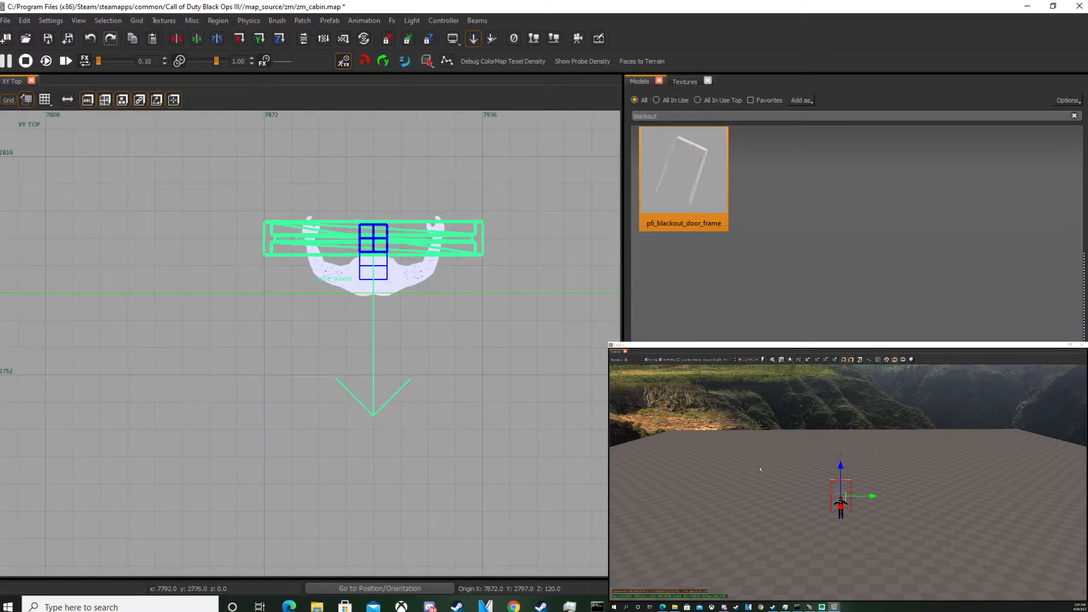
key("Escape")
Draw a new brush just left of the door frame.
scroll(858, 506, "up", 4)
right_click_drag(858, 506, 853, 515)
scroll(176, 312, "down", 1)
scroll(176, 312, "down", 1)
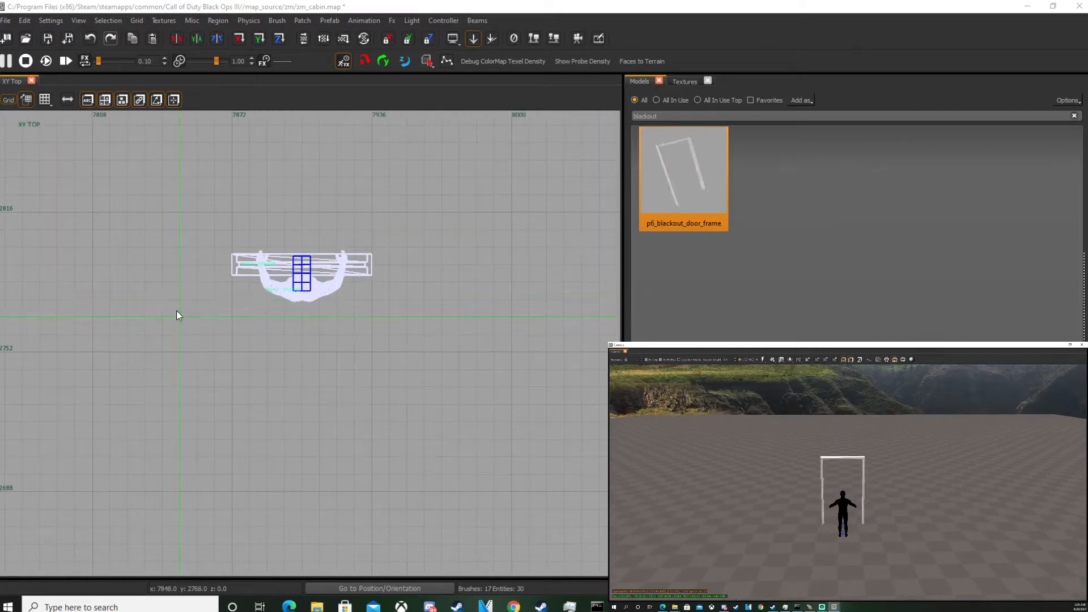
scroll(213, 283, "up", 2)
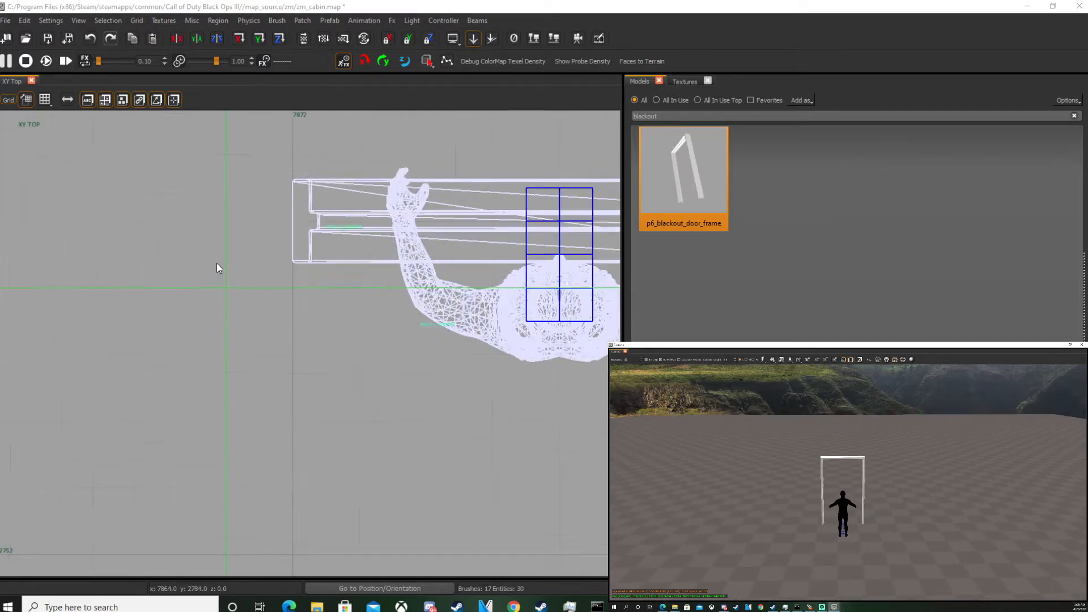
left_click_drag(257, 219, 224, 195)
left_click_drag(210, 260, 175, 261)
scroll(267, 301, "down", 1)
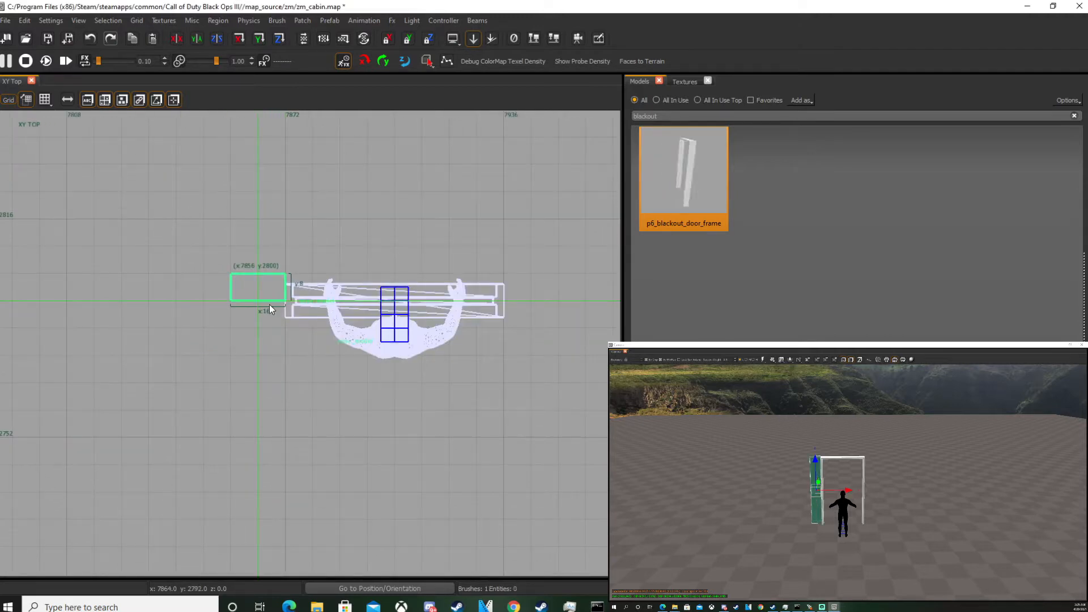
Check the default wall thickness in the Scale_Standards PDF.
left_click(289, 606)
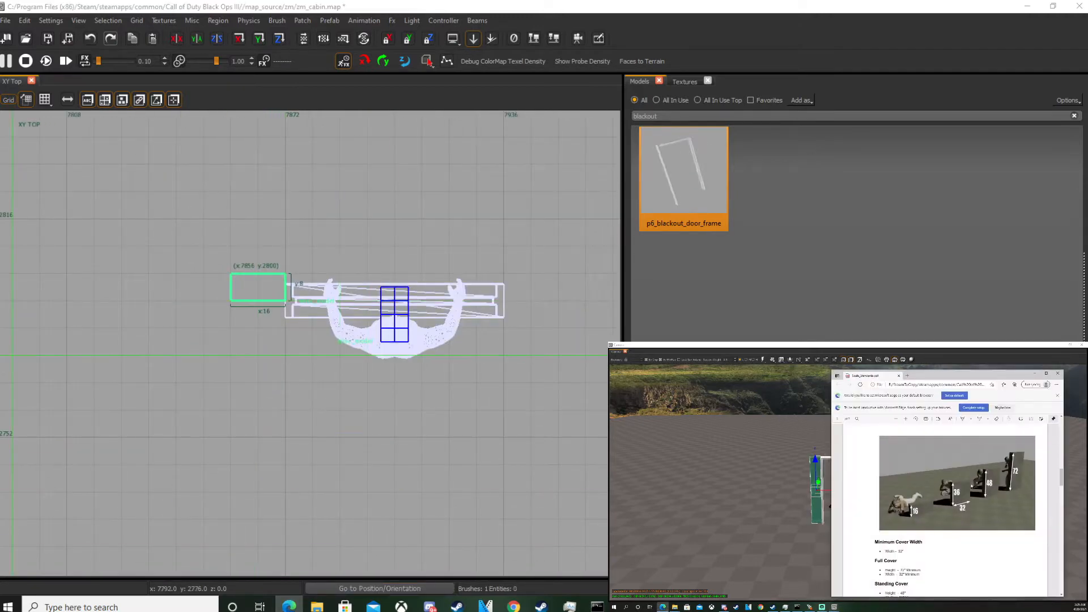
left_click_drag(907, 375, 421, 106)
scroll(430, 311, "down", 15)
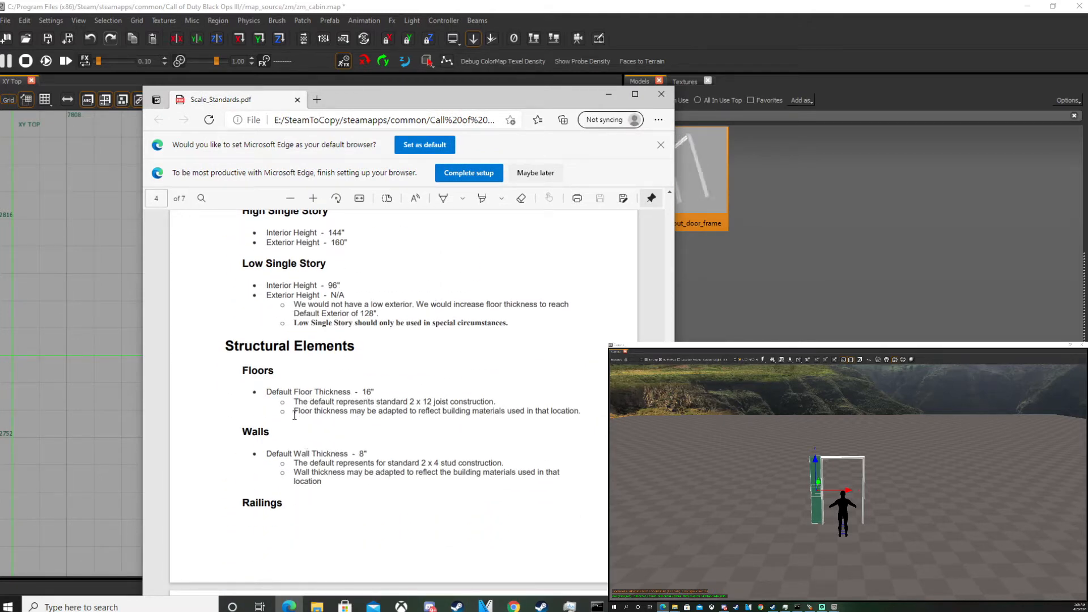
left_click(21, 196)
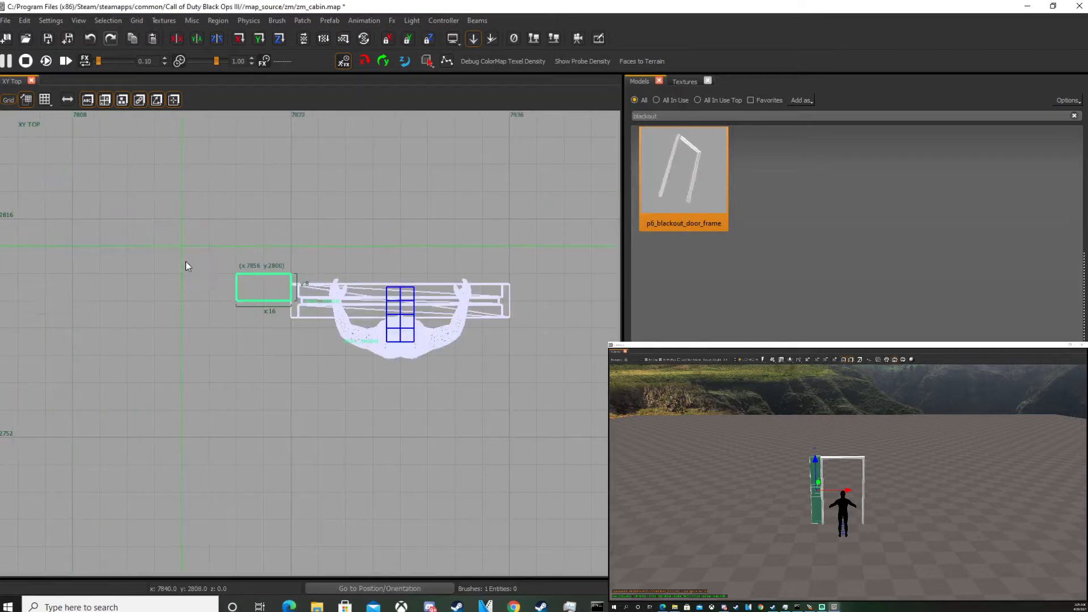
Stretch the brush into a wall about 120 units long beside the door frame.
scroll(188, 267, "up", 2)
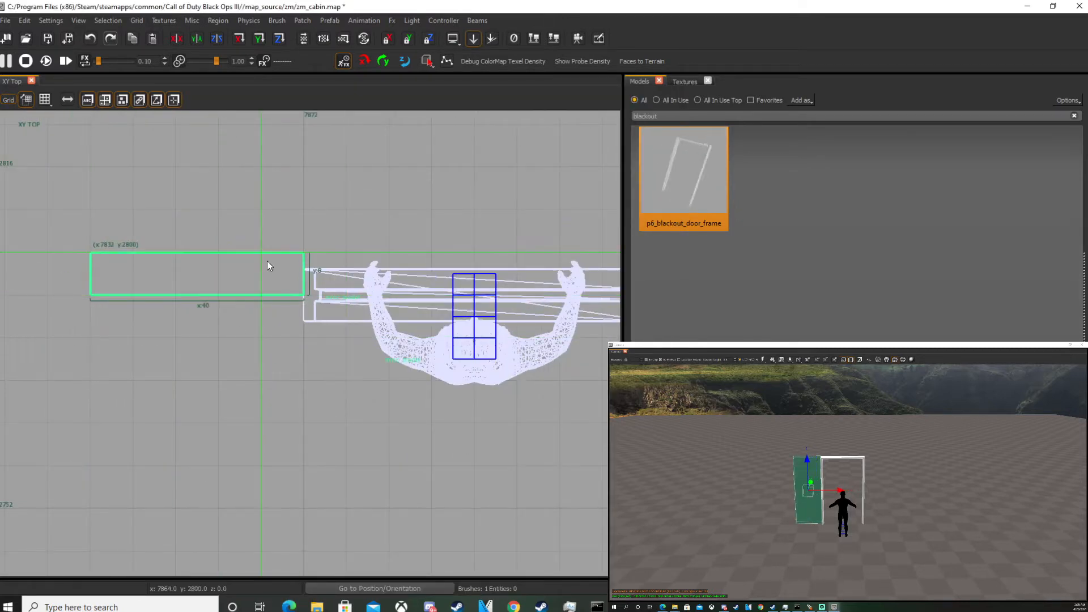
right_click_drag(270, 272, 404, 286)
scroll(273, 289, "down", 5)
mouse_move(239, 290)
left_mouse_down()
mouse_move(94, 287)
mouse_move(116, 288)
left_mouse_up()
key("Escape")
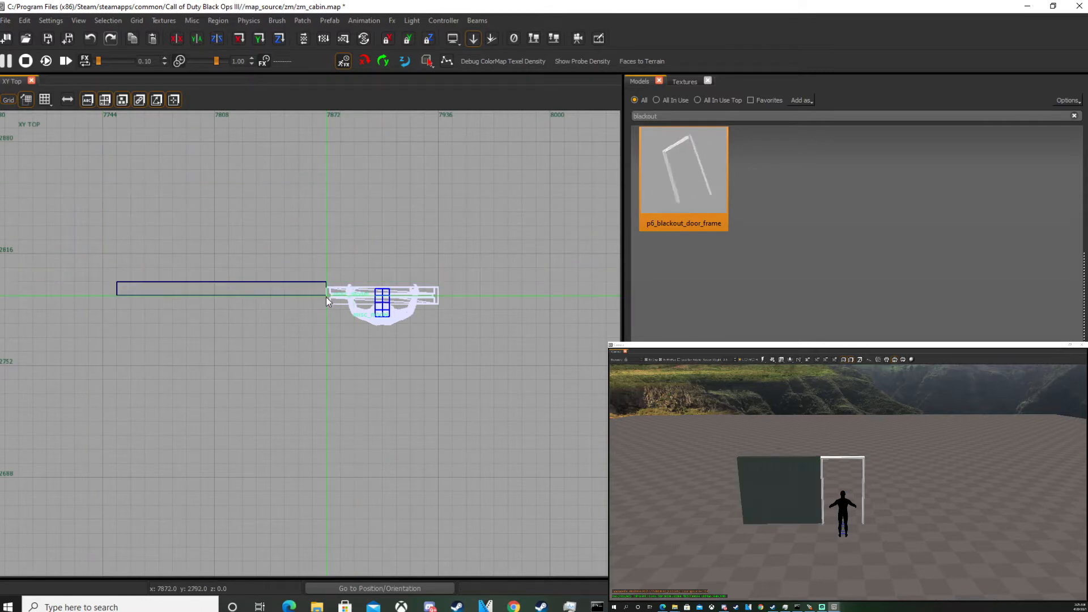
Nudge the door frame model so its edge lines up with the wall brush.
scroll(332, 288, "up", 4)
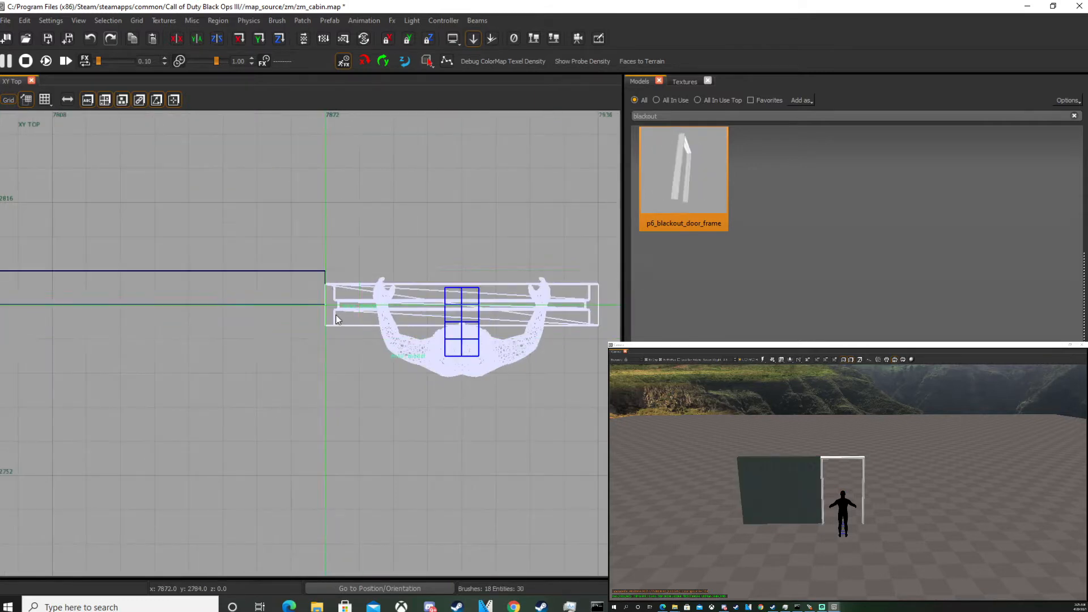
scroll(337, 314, "up", 3)
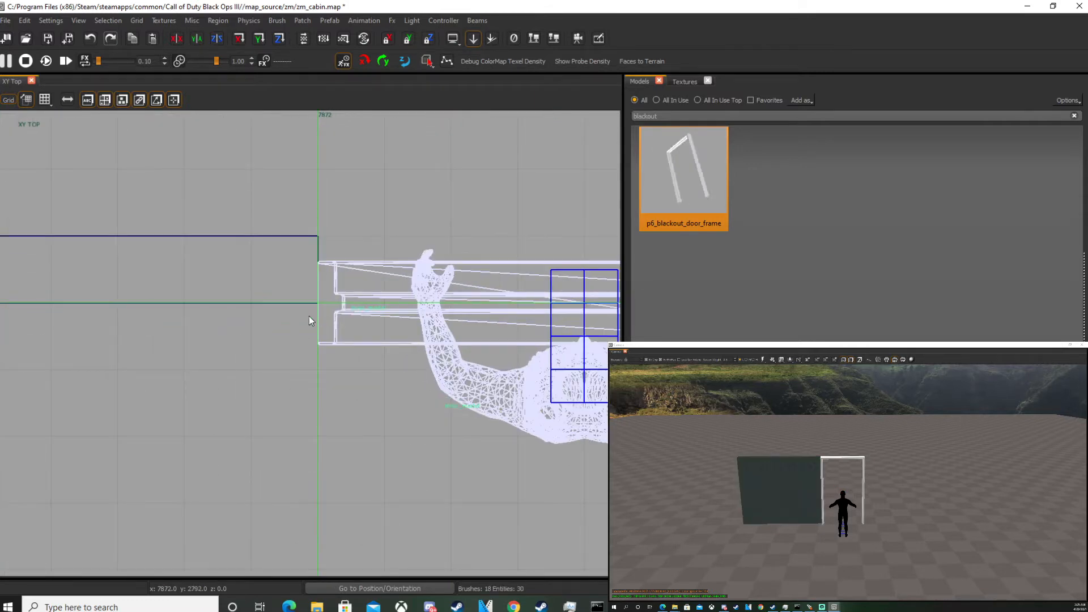
left_click(860, 461)
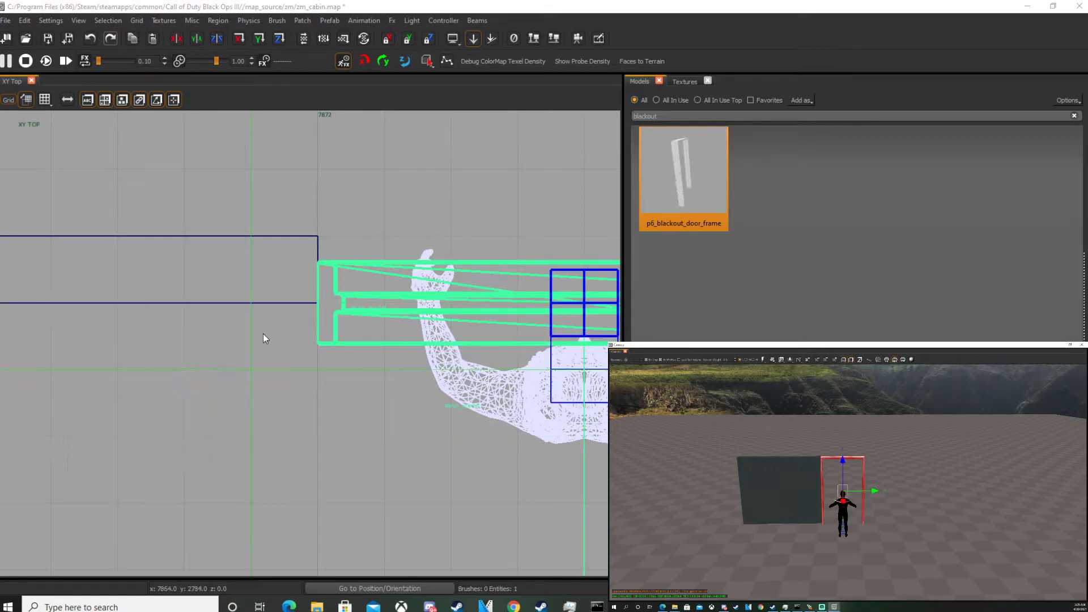
scroll(302, 239, "up", 3)
left_click_drag(359, 375, 366, 311)
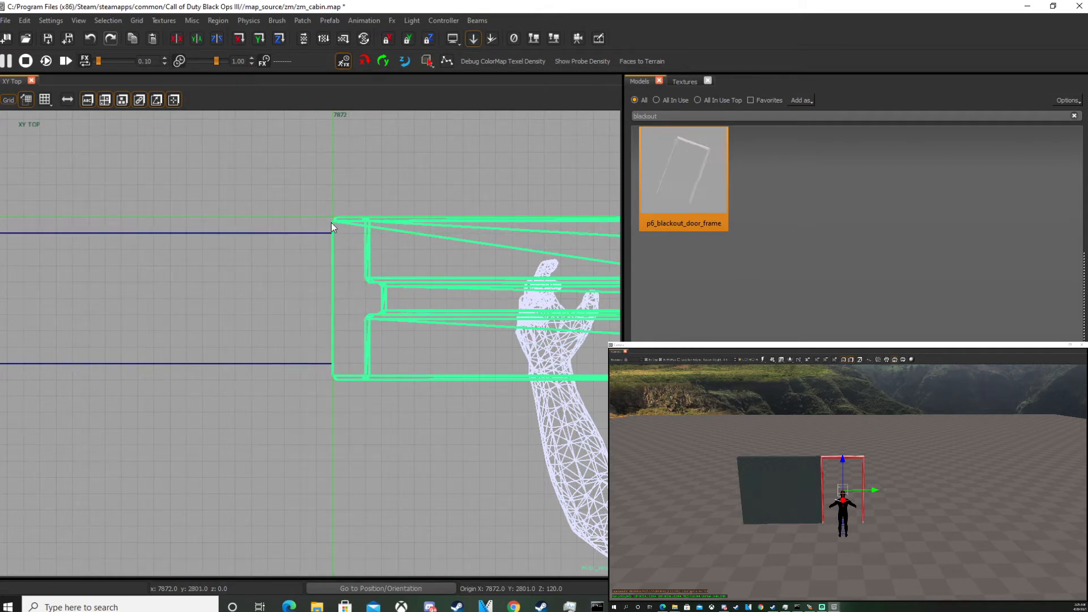
scroll(324, 241, "down", 4)
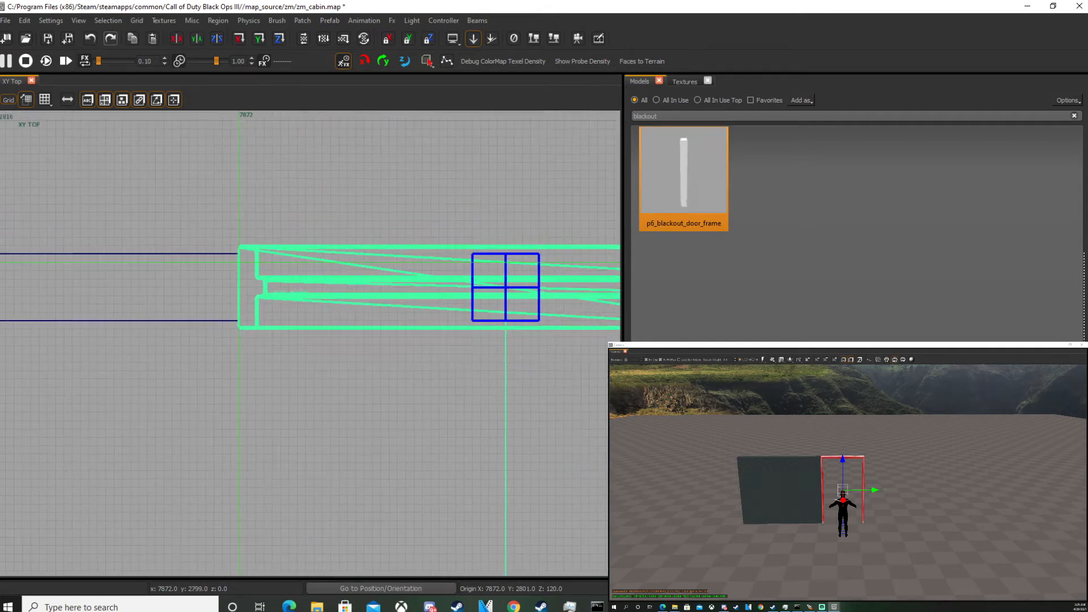
scroll(276, 240, "up", 2)
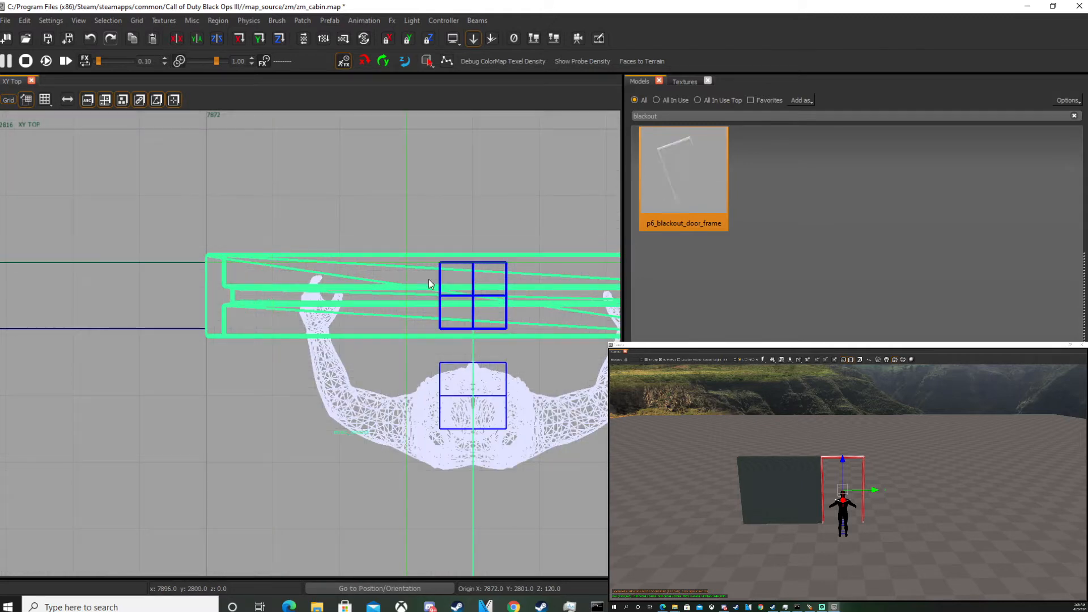
scroll(362, 300, "down", 3)
key("Escape")
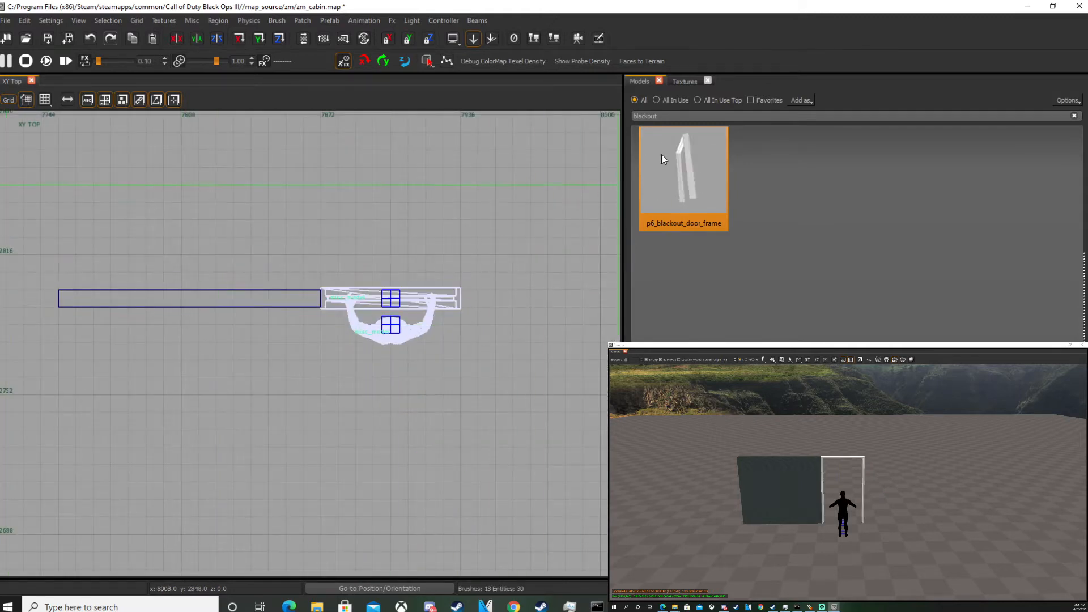
Show the in-use textures and inspect the wall brush's texture.
left_click(685, 81)
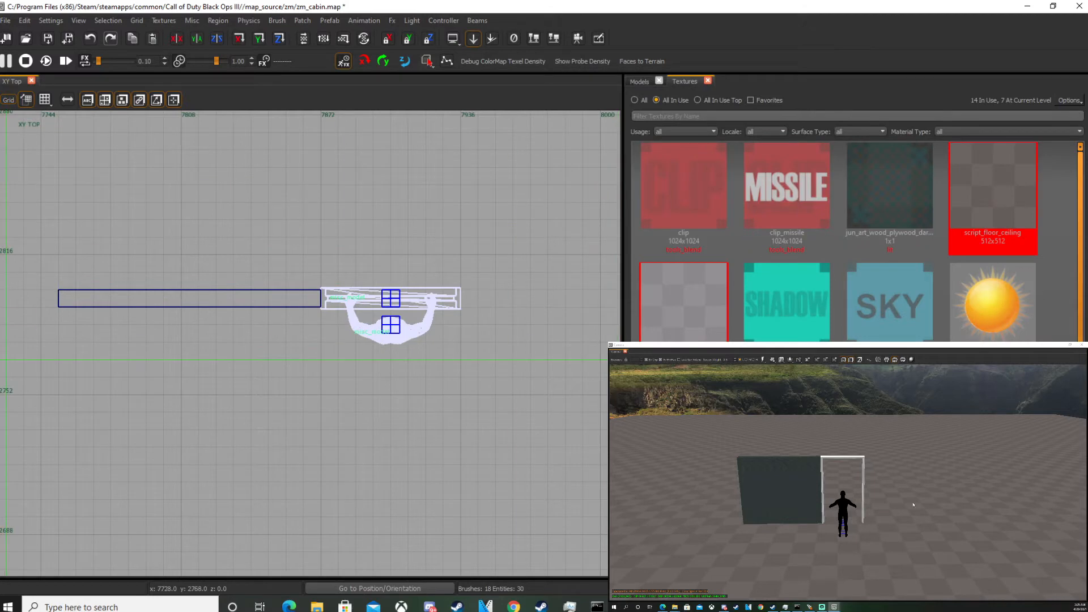
left_click(797, 479)
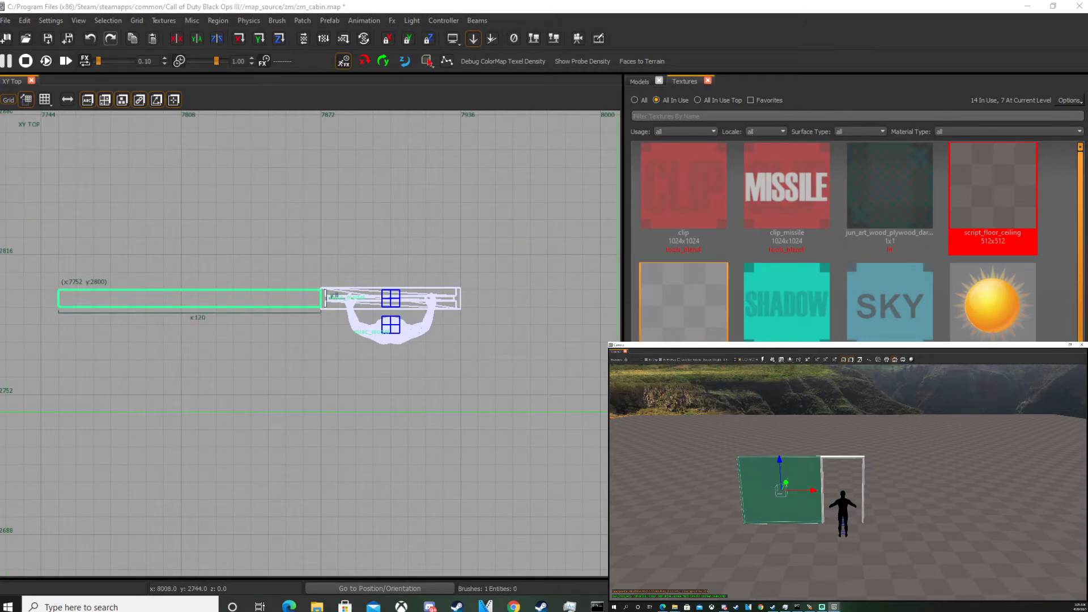
key("Escape")
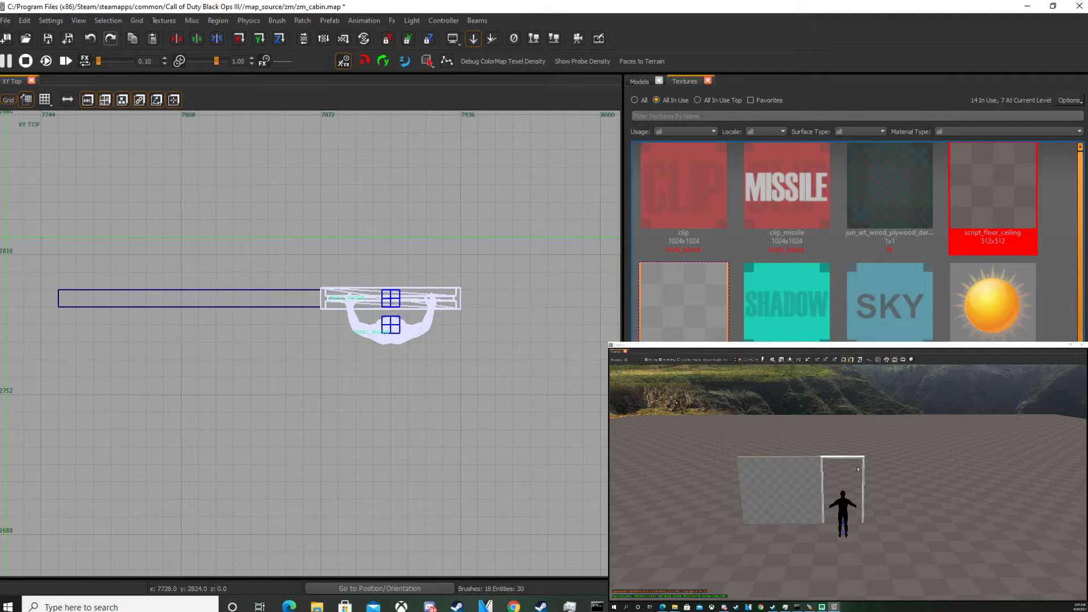
Undo the last edit to the wall.
key("ctrl+z")
key("Escape")
scroll(834, 519, "up", 3)
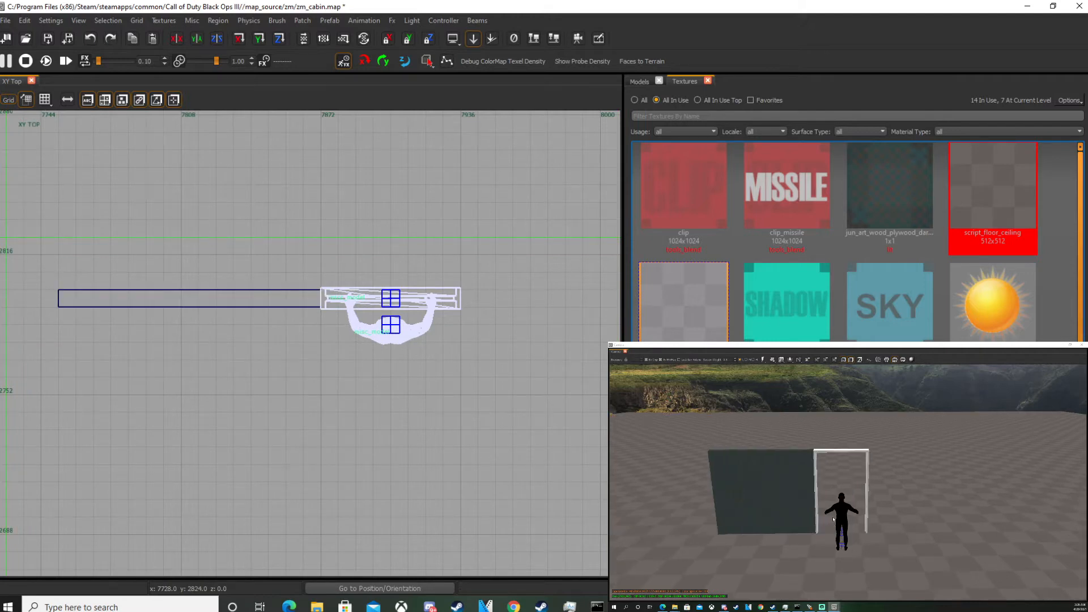
key("F8")
middle_click_drag(836, 517, 857, 496)
scroll(858, 495, "up", 4)
scroll(858, 496, "down", 4)
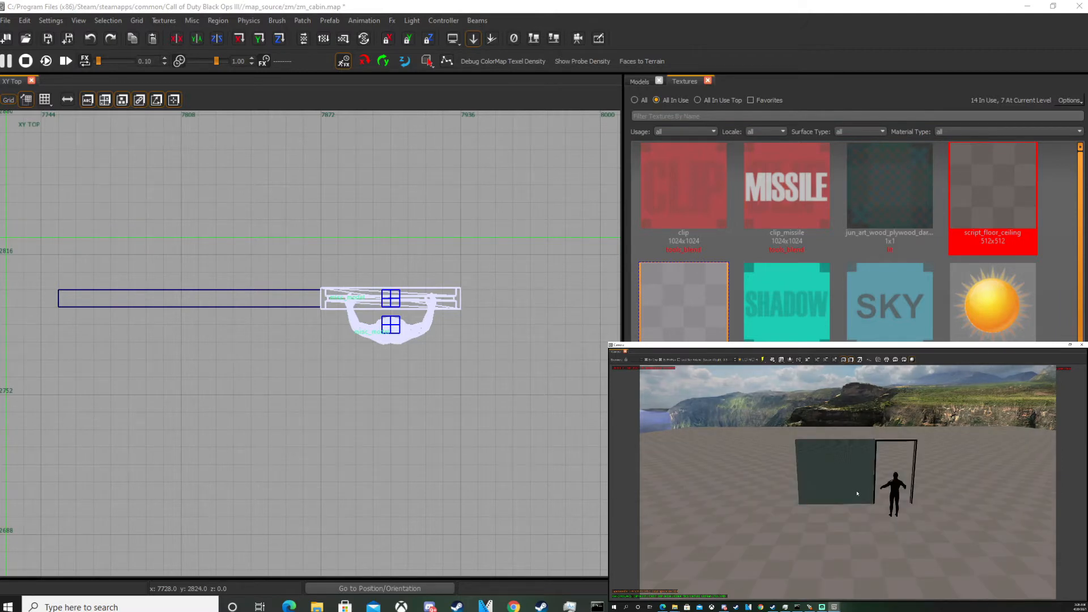
key("F8")
Apply a texture from the in-use texture browser to the wall brush.
left_click(856, 494, "shift")
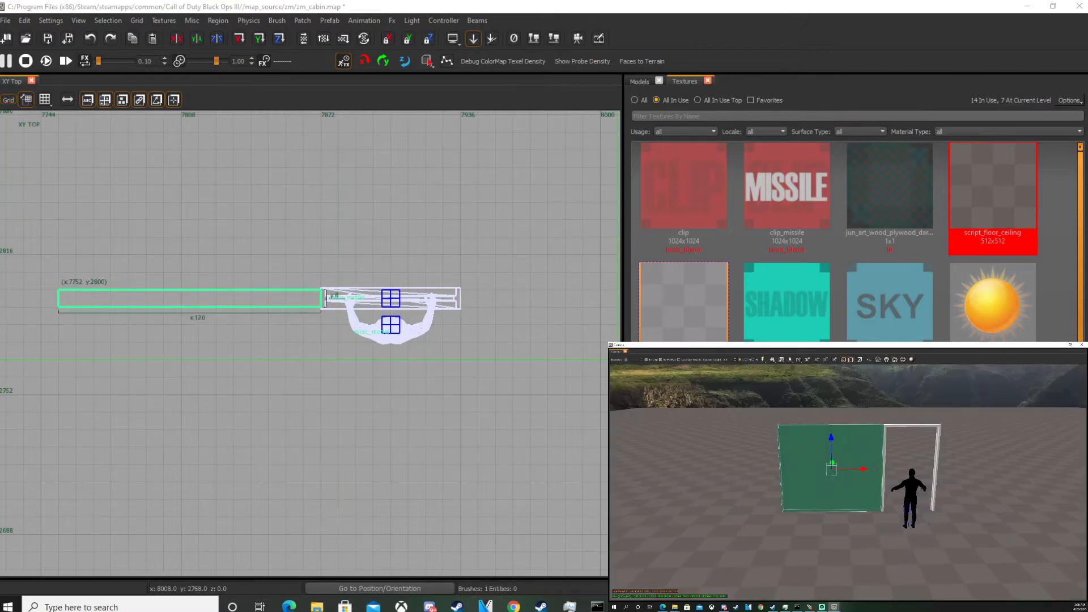
left_click(684, 309)
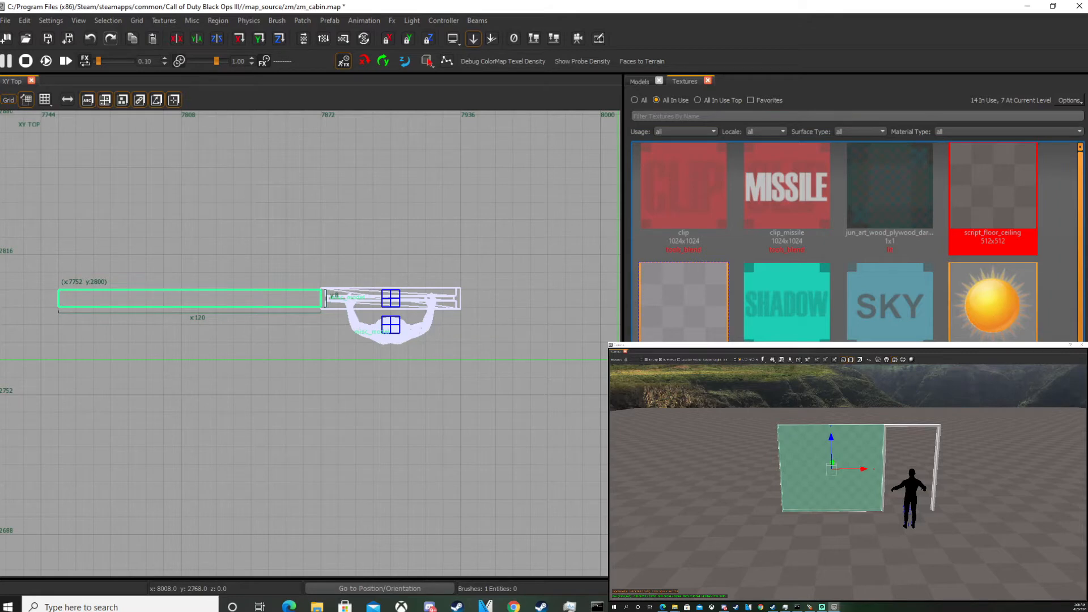
left_click(1014, 228)
key("Escape")
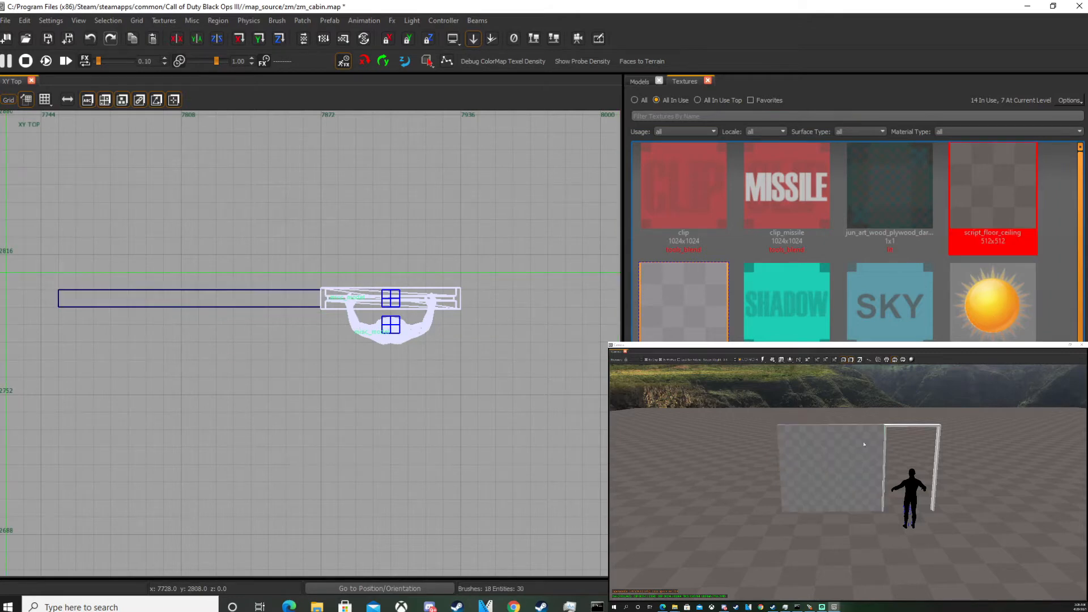
Resize the ground brush to about 640 by 416 units around the door and wall.
left_click(998, 437, "shift")
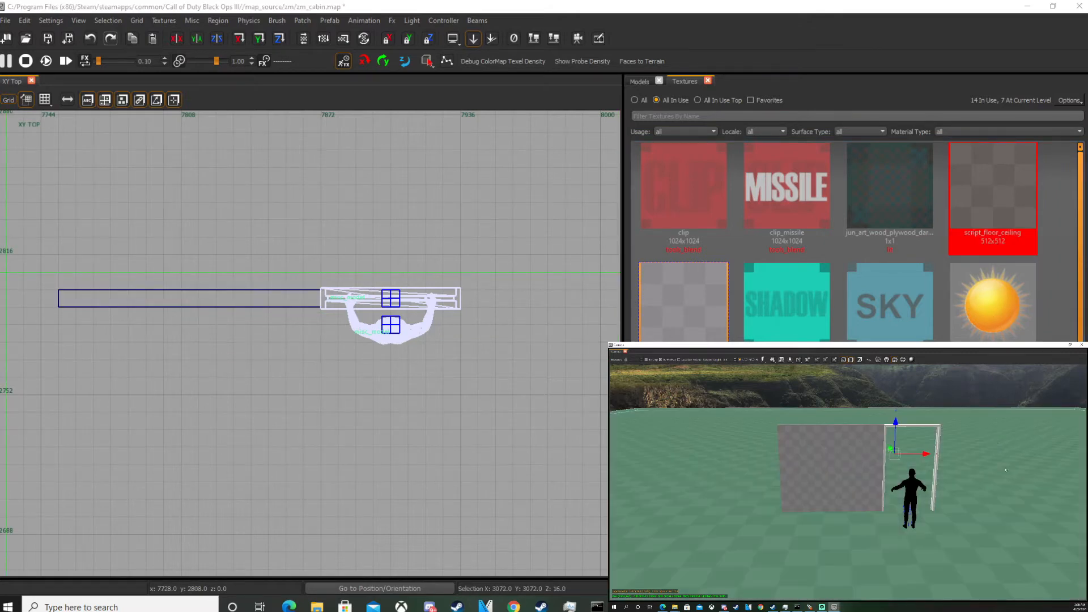
scroll(347, 355, "down", 10)
left_click_drag(244, 217, 302, 285)
mouse_move(431, 432)
left_mouse_down()
mouse_move(413, 431)
mouse_move(373, 394)
left_mouse_up()
scroll(372, 393, "up", 3)
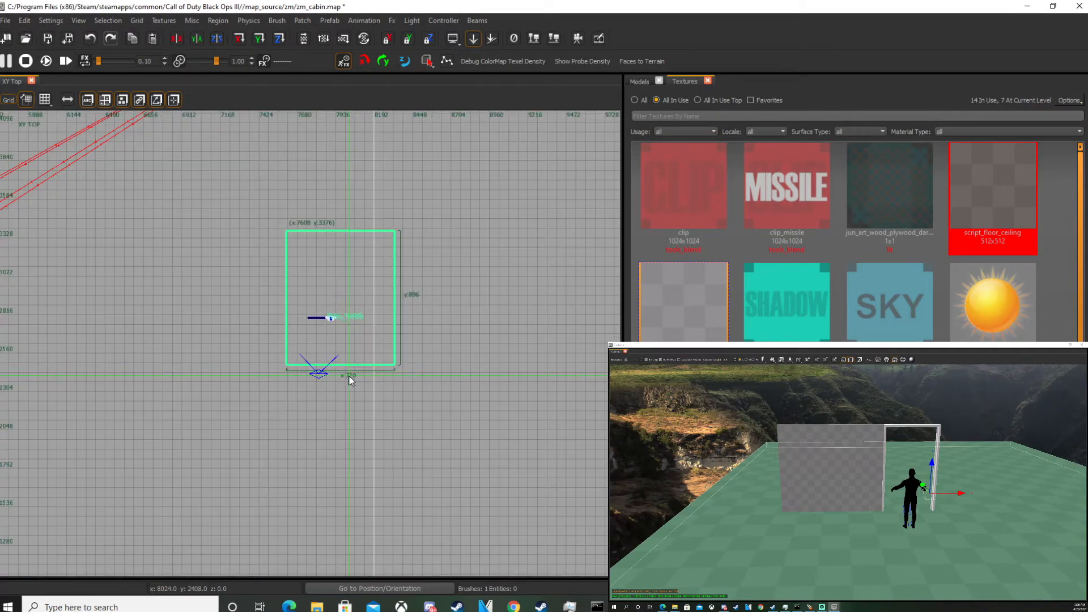
left_click_drag(424, 222, 382, 326)
left_click_drag(356, 453, 347, 417)
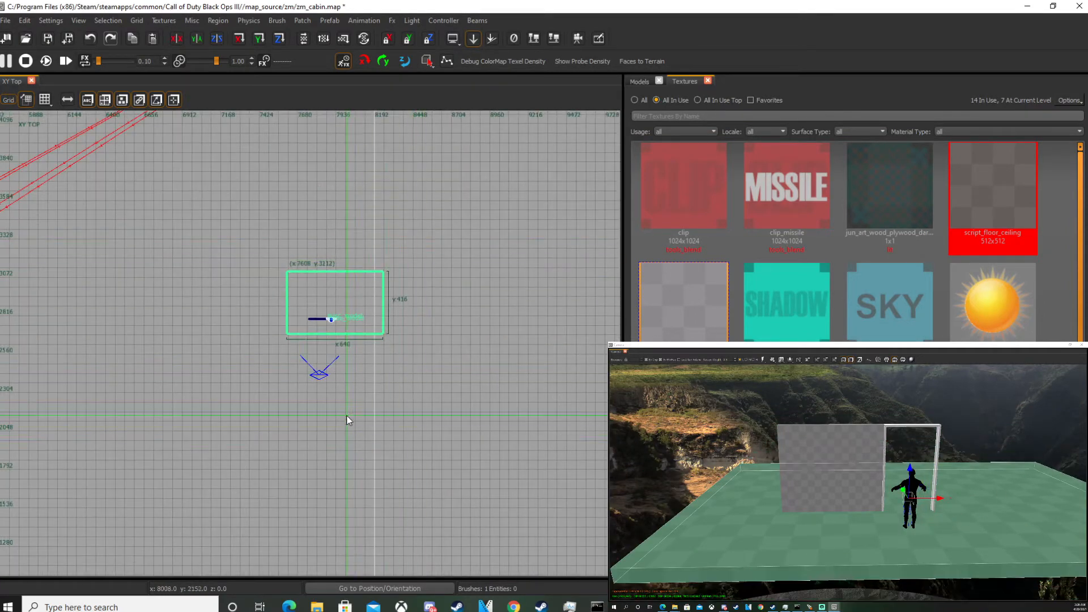
key("Escape")
Copy the wall brush to the right side of the door frame and save the map.
left_click(861, 443, "shift")
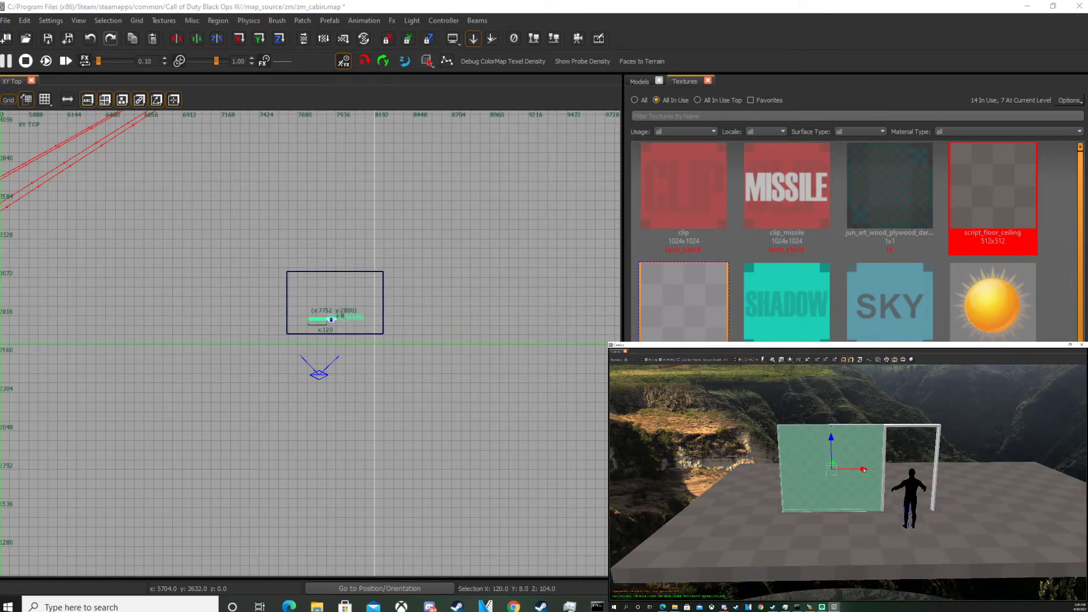
left_click_drag(863, 470, 1064, 470)
scroll(375, 312, "up", 5)
key("ctrl+s")
mouse_move(443, 306)
left_mouse_down()
mouse_move(327, 305)
mouse_move(306, 317)
left_mouse_up()
key("Escape")
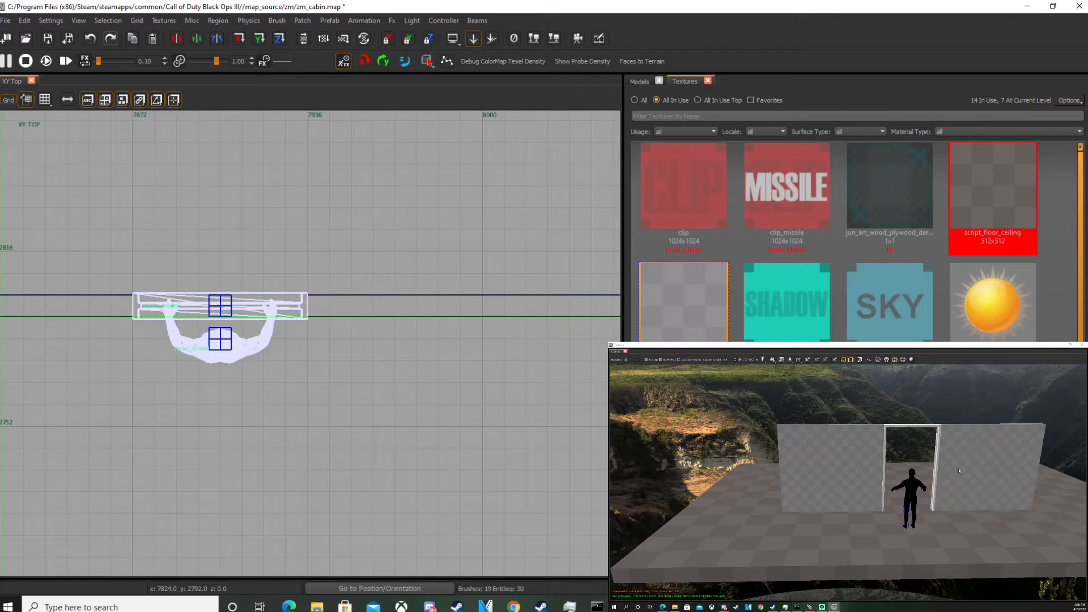
Check the building height standards in the Scale_Standards PDF.
left_click(289, 606)
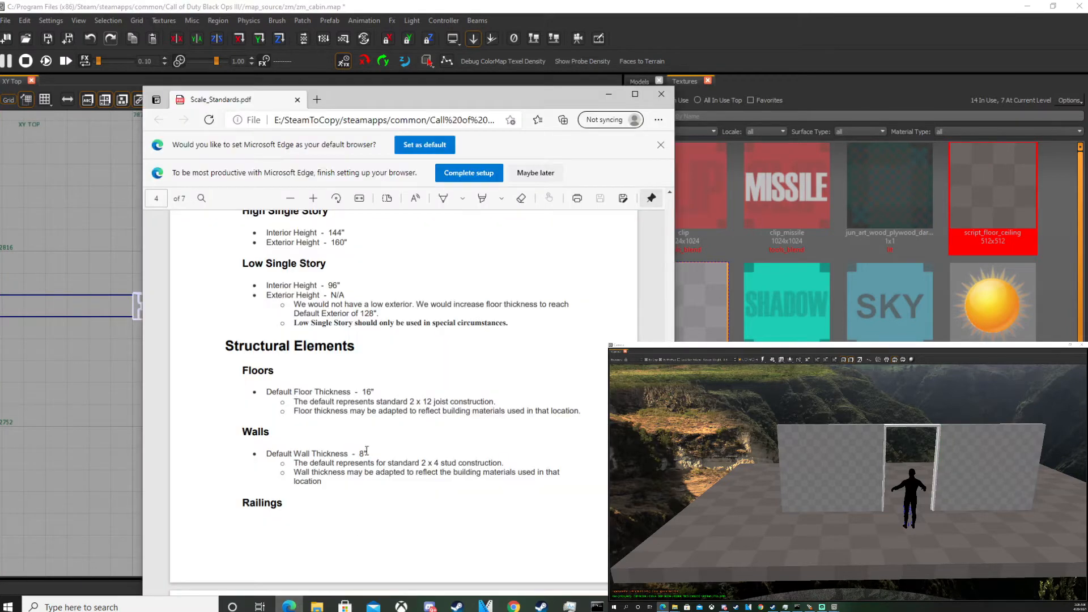
scroll(356, 434, "down", 2)
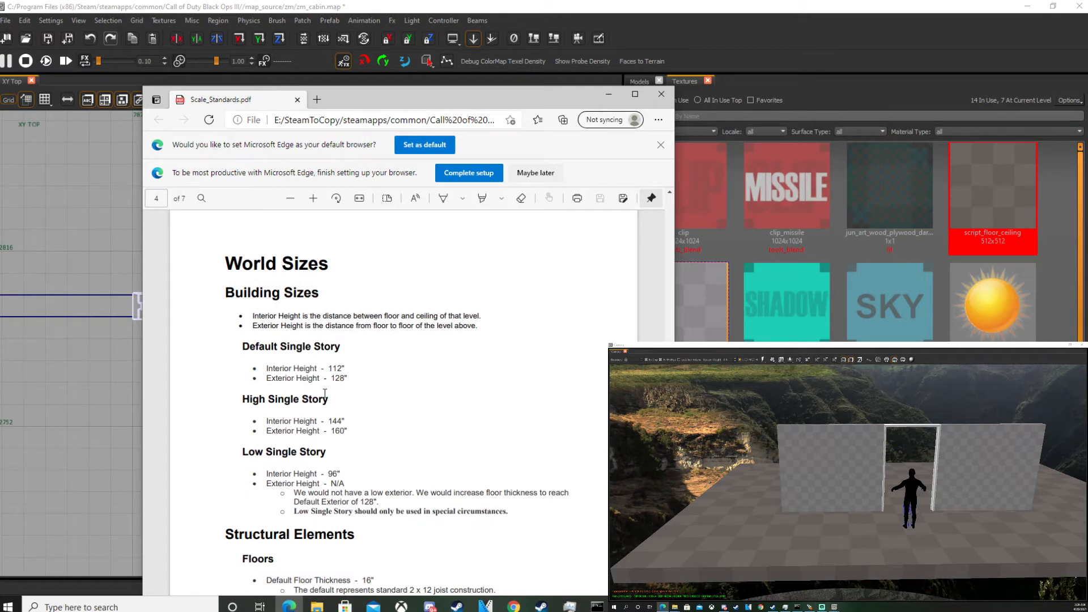
right_click_drag(982, 463, 971, 459)
Select both wall brushes and raise their height to 112 units in the front view.
left_click(972, 460, "shift")
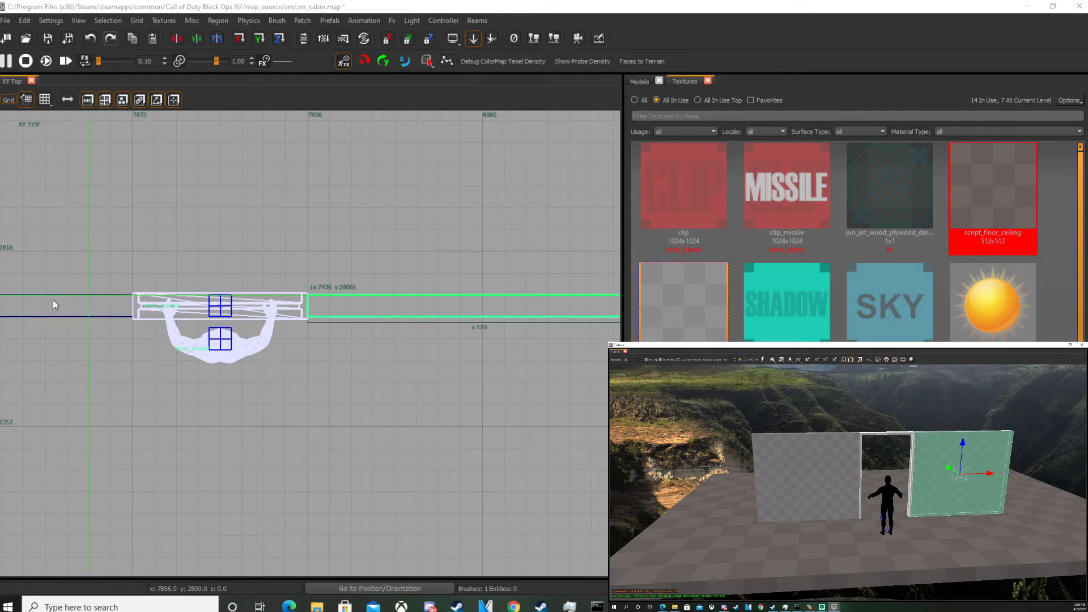
left_click(105, 309, "shift")
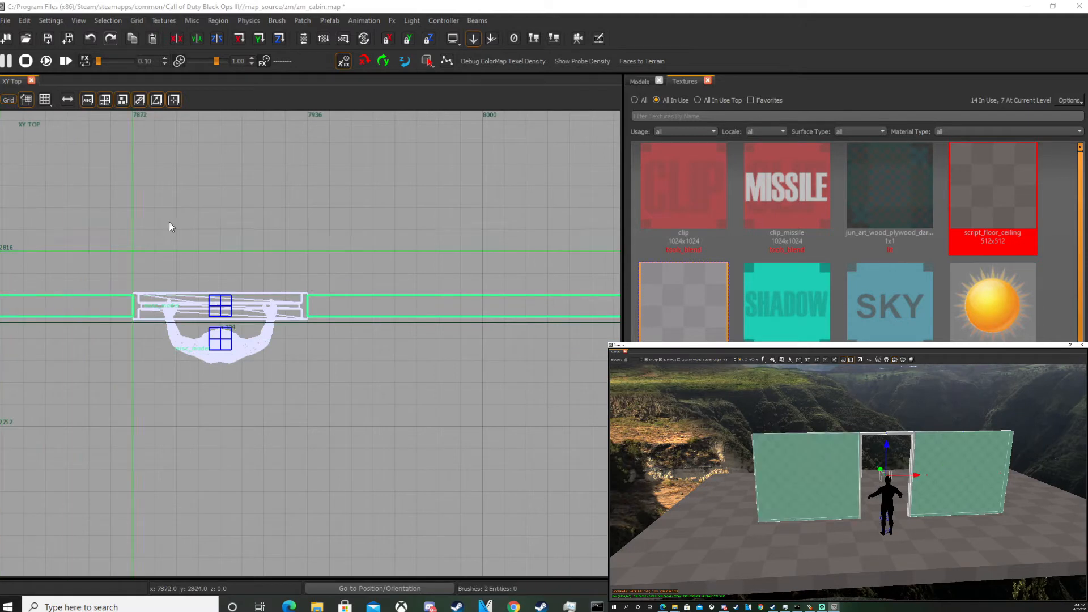
left_click(429, 39)
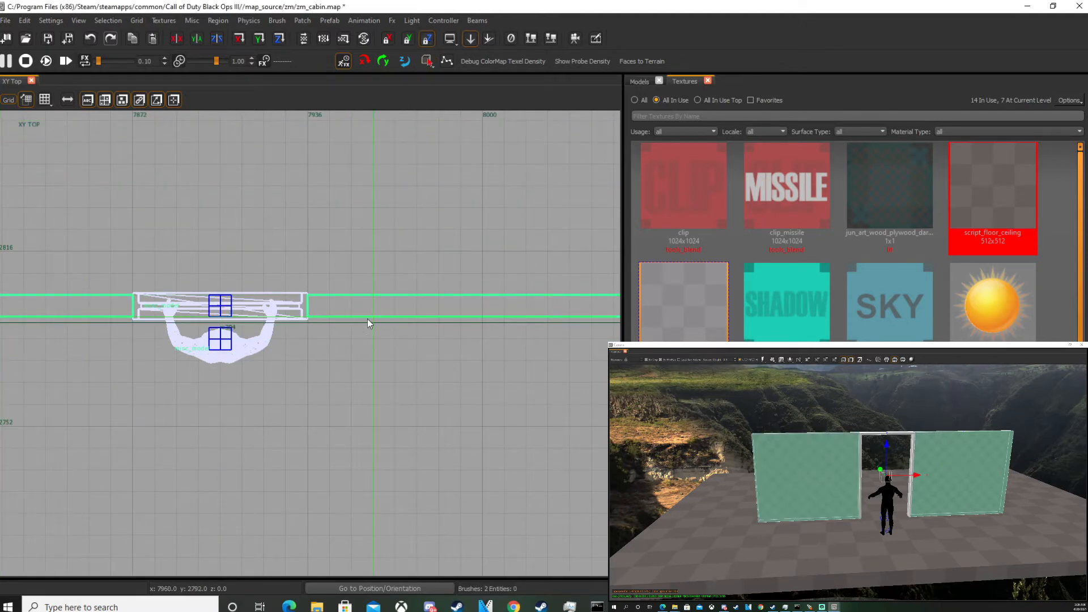
scroll(358, 321, "down", 2)
key("ctrl+Tab")
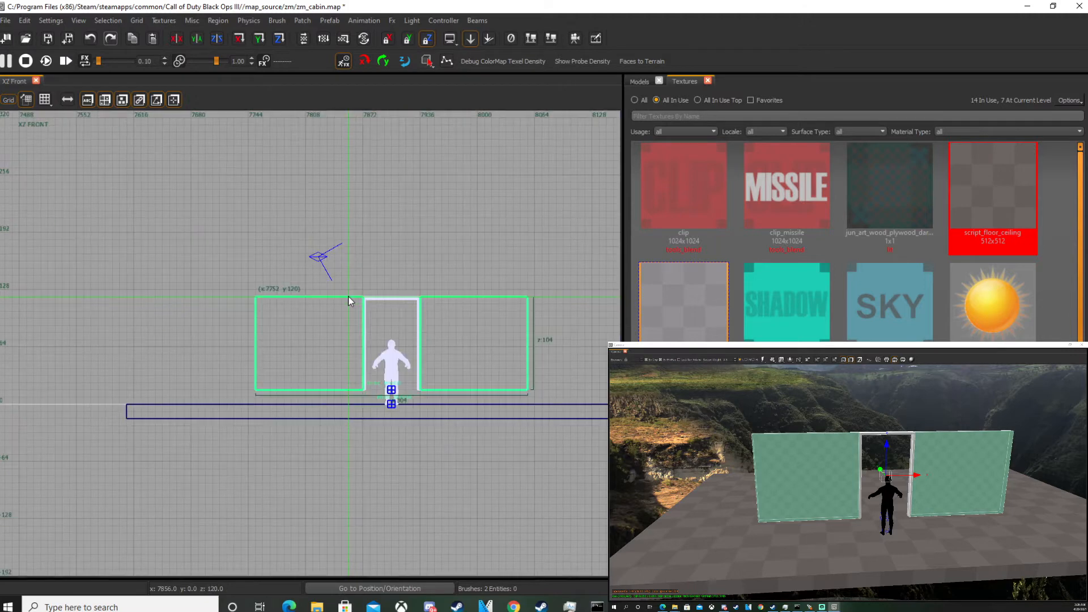
right_click_drag(340, 296, 204, 311)
scroll(417, 359, "up", 2)
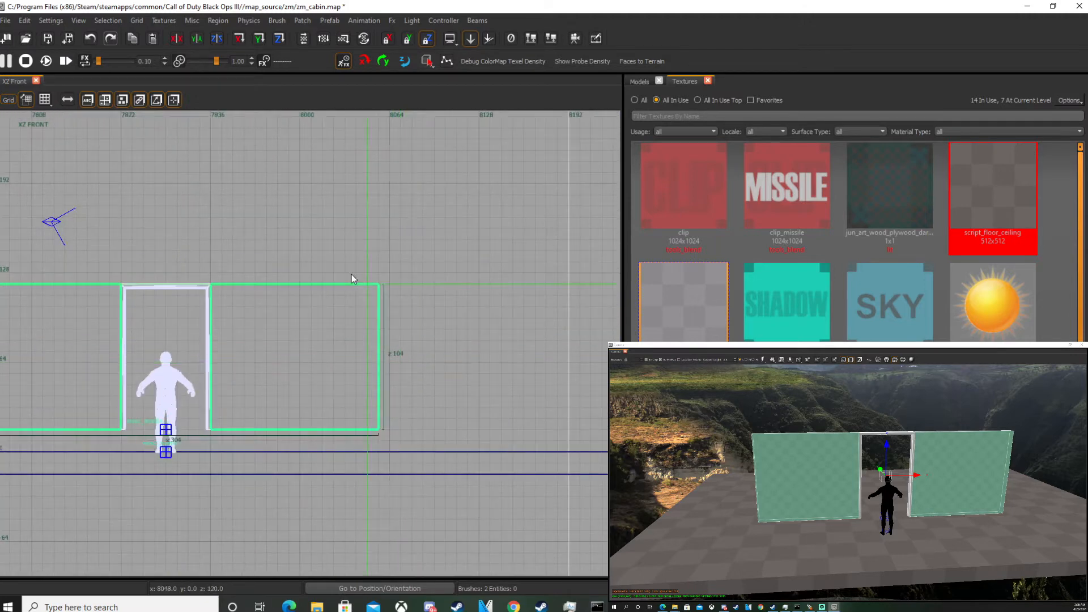
left_click_drag(328, 257, 341, 219)
Consult the scale standards PDF and raise both walls to the 128-unit exterior height.
left_click(289, 605)
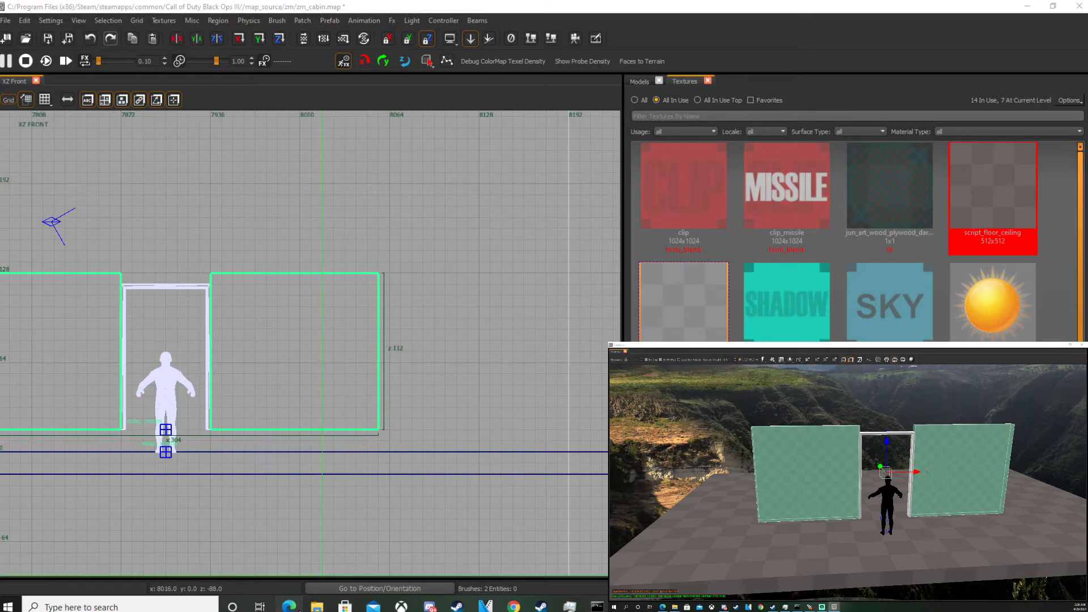
left_click(289, 605)
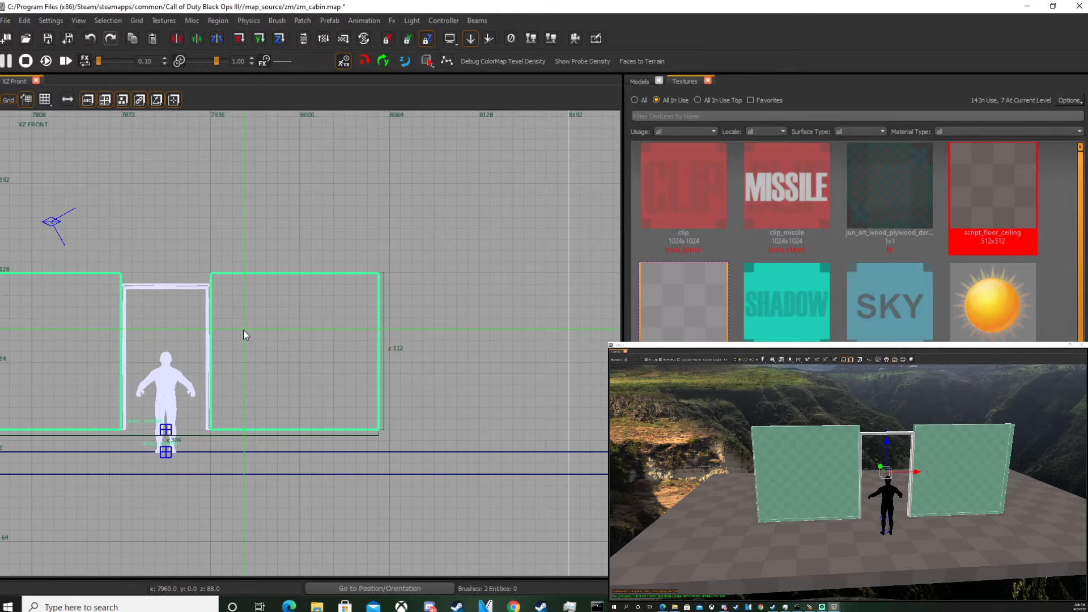
right_click_drag(244, 340, 308, 400)
mouse_move(311, 280)
left_mouse_down()
mouse_move(308, 270)
mouse_move(328, 277)
left_mouse_up()
left_click(289, 606)
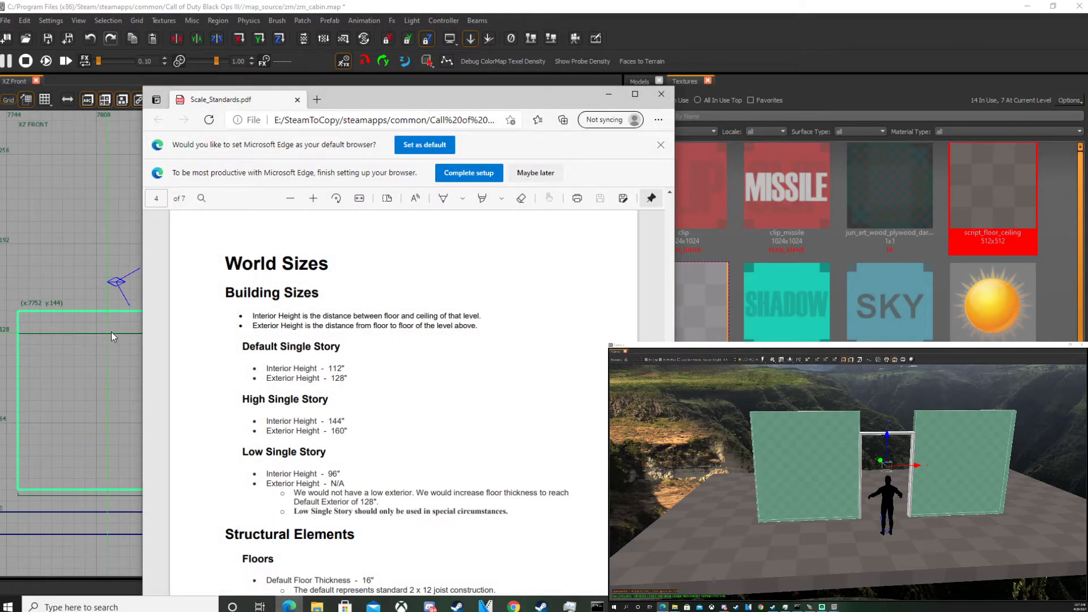
right_click_drag(112, 335, 129, 327)
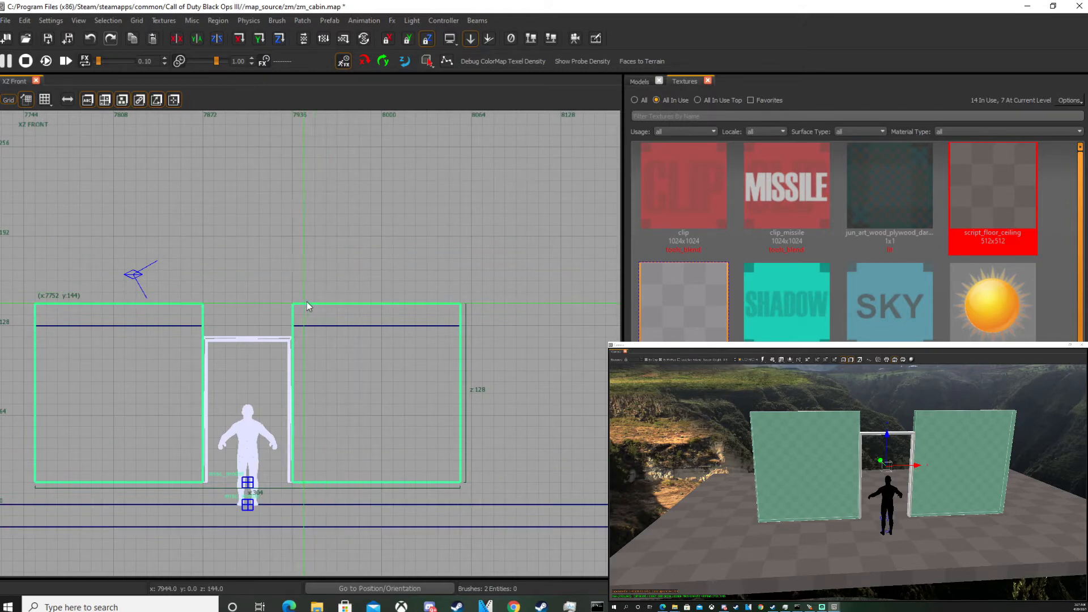
Create 16-unit-thick slabs along the tops of both walls and select them.
left_click_drag(393, 507, 371, 346)
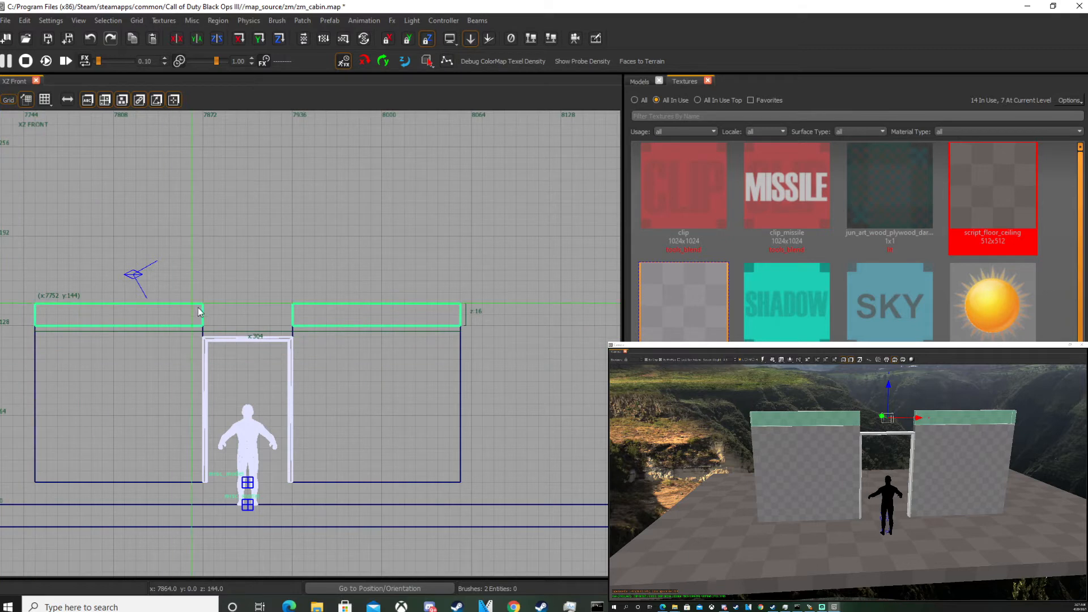
key("Escape")
left_click(964, 419, "shift")
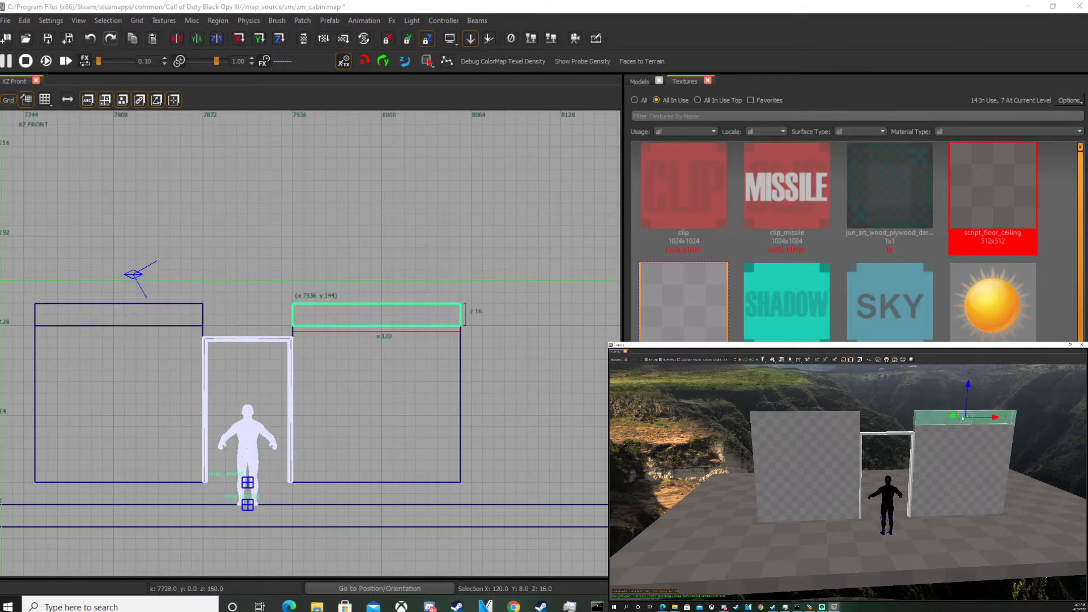
left_click(845, 416, "shift")
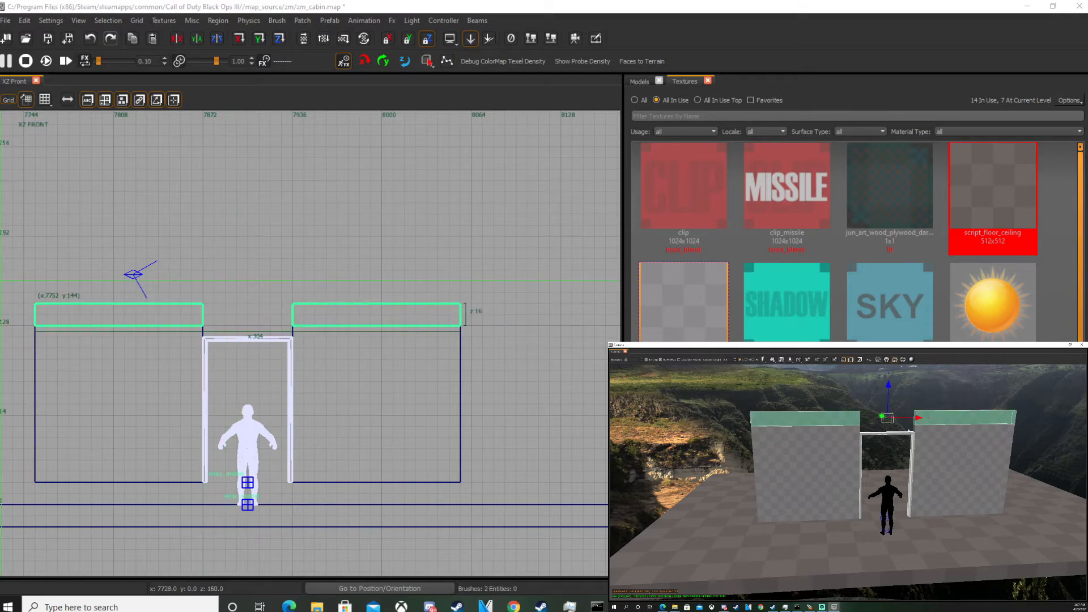
Extend both top slabs 152 units deep in the top view to form ceiling pieces.
left_click(428, 40)
scroll(397, 284, "down", 1)
key("ctrl+Tab")
key("ctrl+Tab")
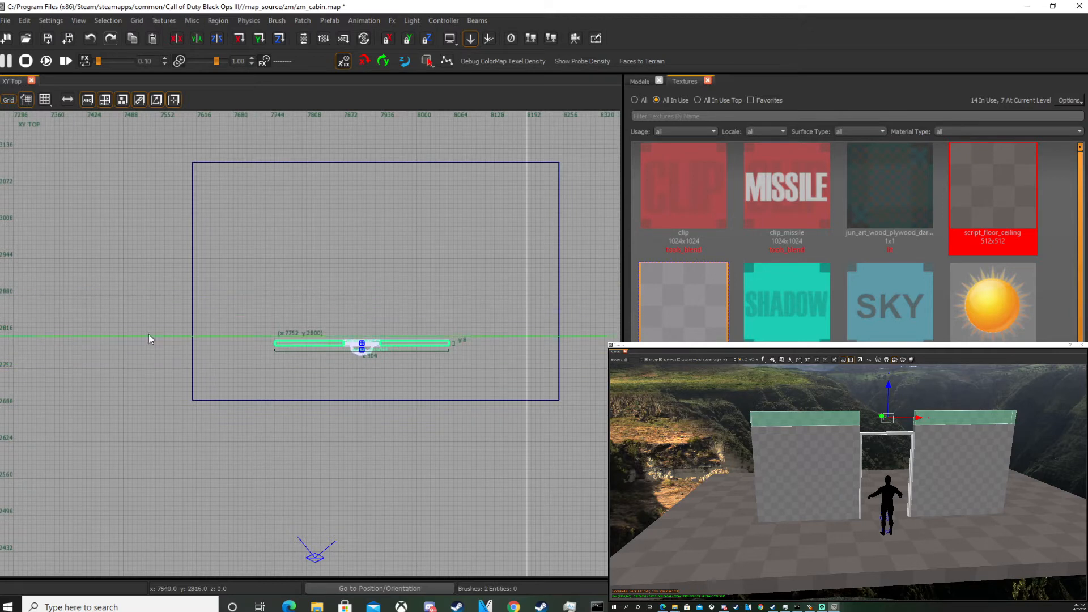
right_click_drag(938, 453, 943, 448)
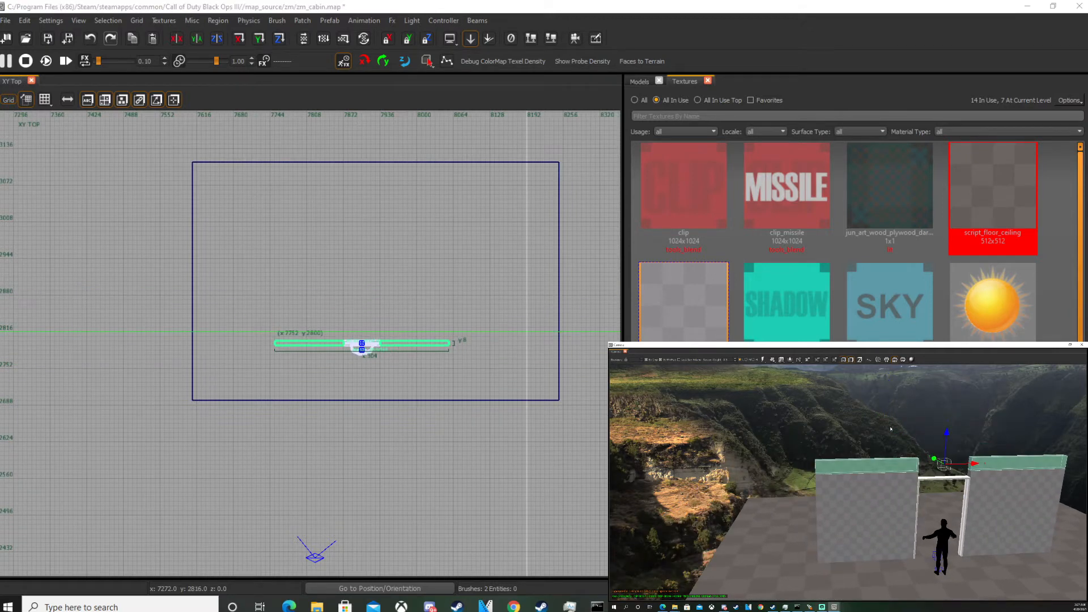
left_click(408, 41)
right_click_drag(330, 368, 329, 371)
scroll(325, 376, "up", 2)
left_click_drag(342, 345, 321, 218)
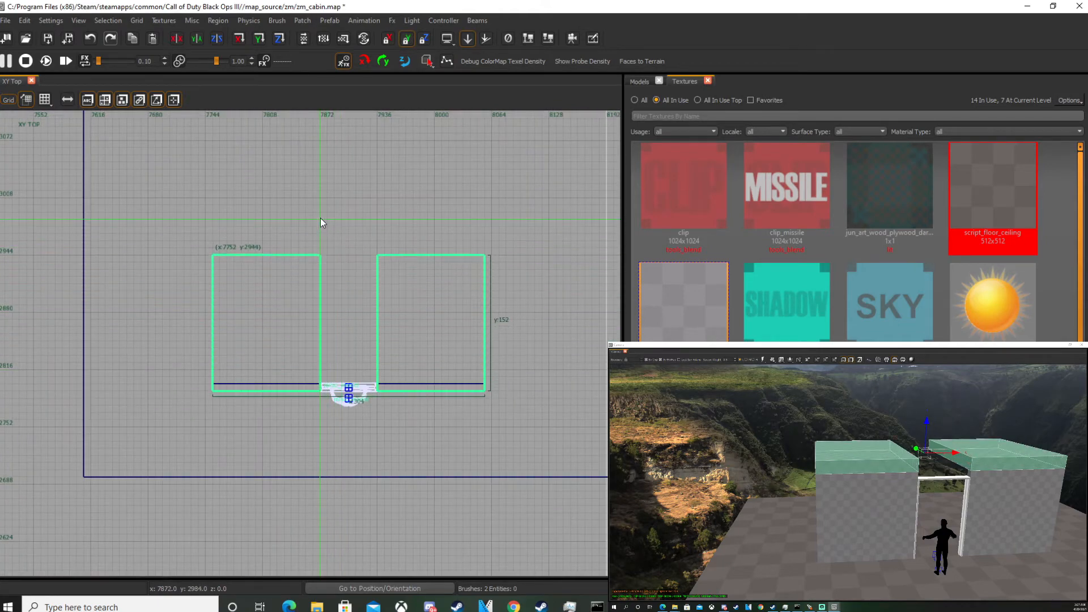
key("Escape")
Inspect the walls and ceiling slabs from different angles in the 3D camera view.
scroll(855, 440, "up", 3)
right_click_drag(855, 441, 936, 505, "ctrl")
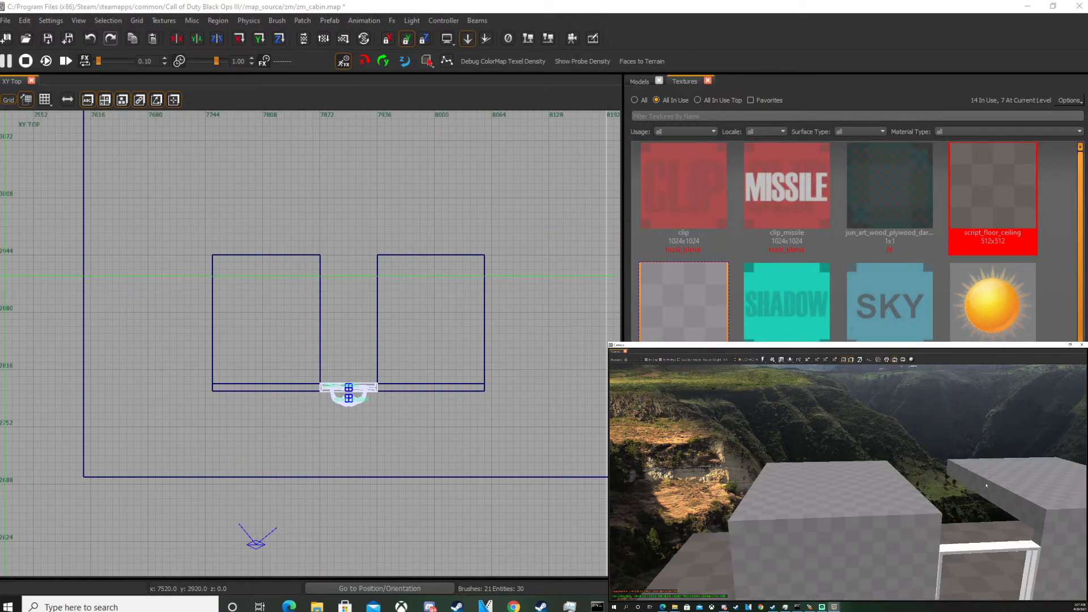
left_click(1048, 488, "shift")
key("ctrl+Tab")
scroll(370, 352, "up", 3)
scroll(314, 333, "down", 3)
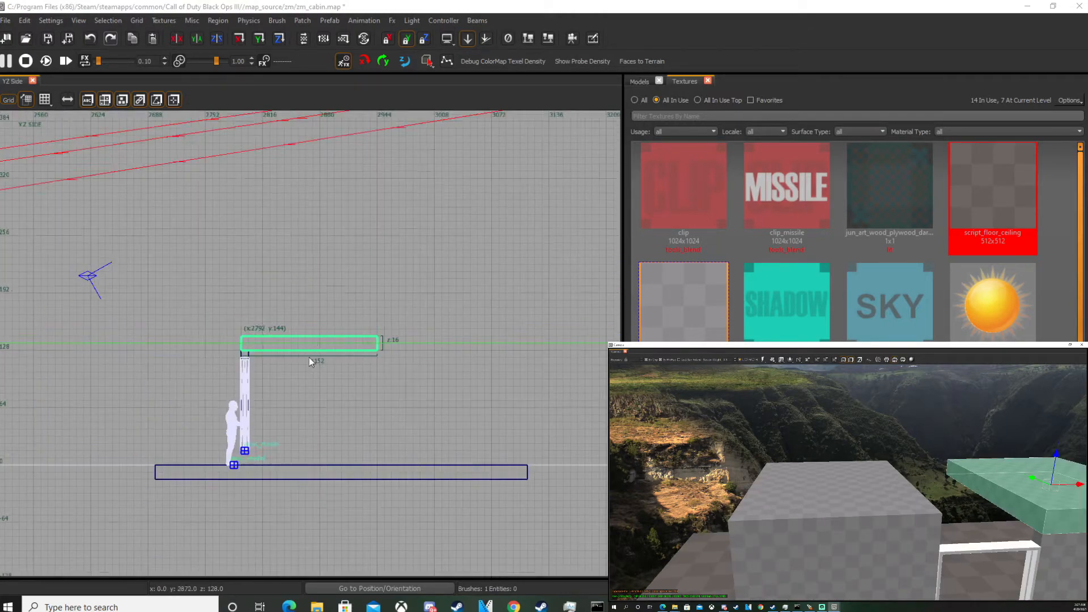
key("ctrl+Tab")
key("Escape")
right_click_drag(942, 476, 980, 488, "ctrl")
left_click(980, 486, "shift")
key("Escape")
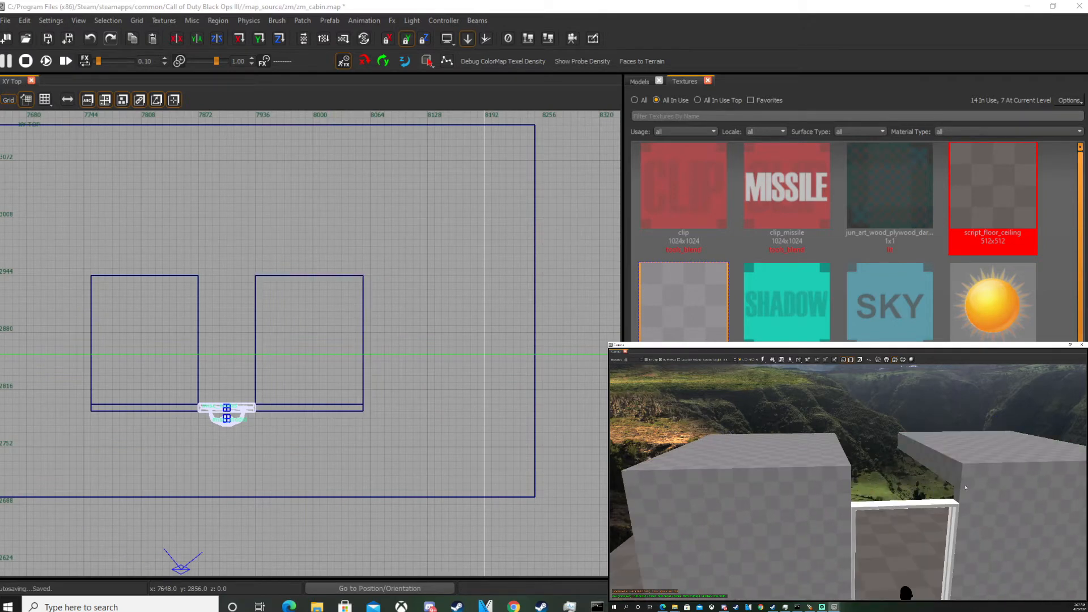
right_click_drag(834, 482, 838, 458)
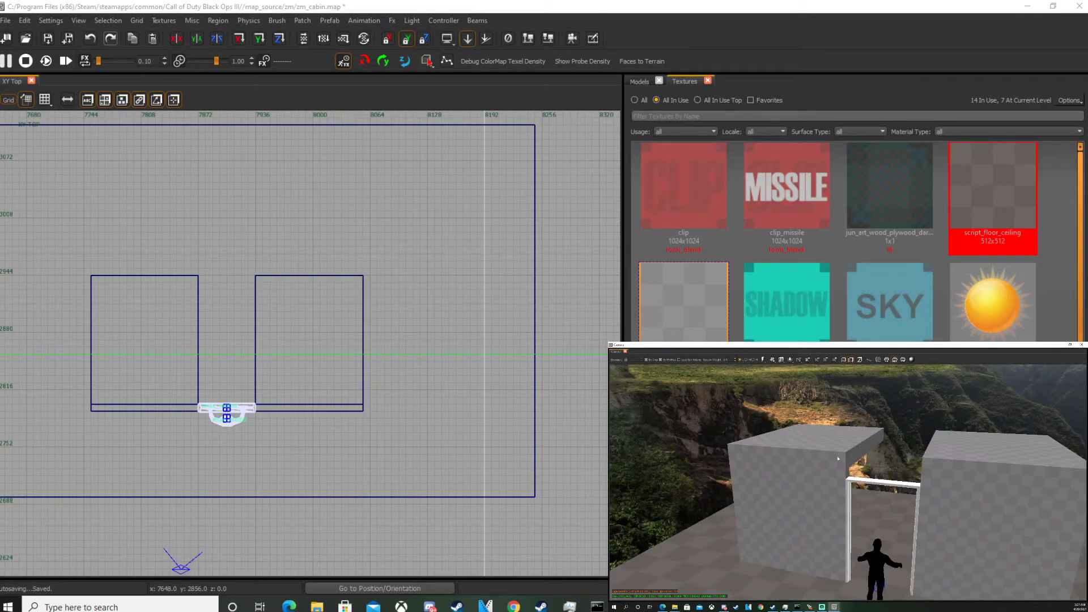
key("ctrl+Tab")
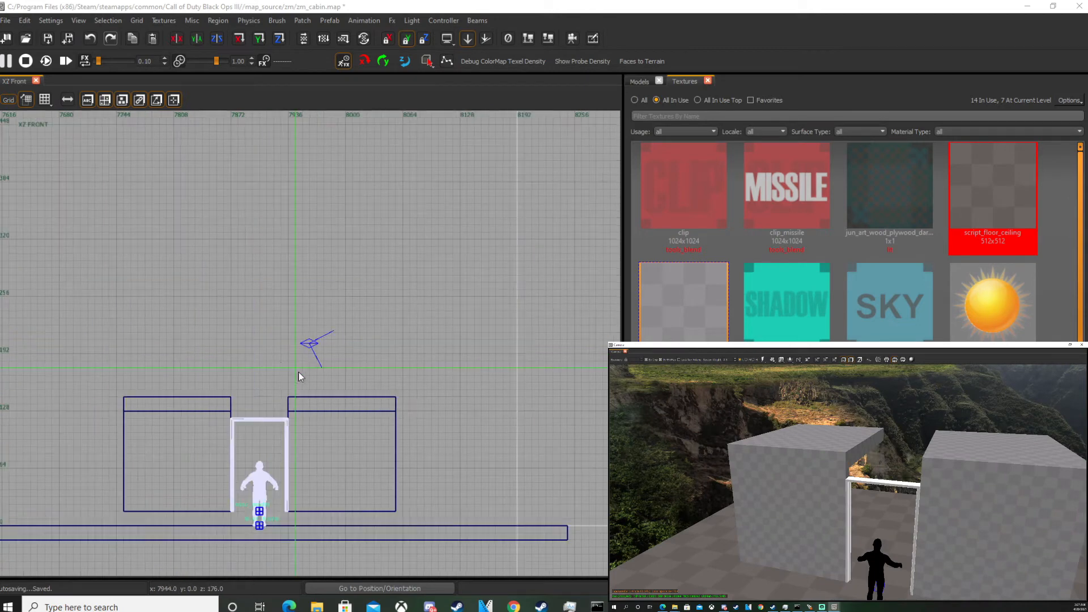
Draw a header brush filling the gap above the door frame between the two walls.
left_click(819, 511)
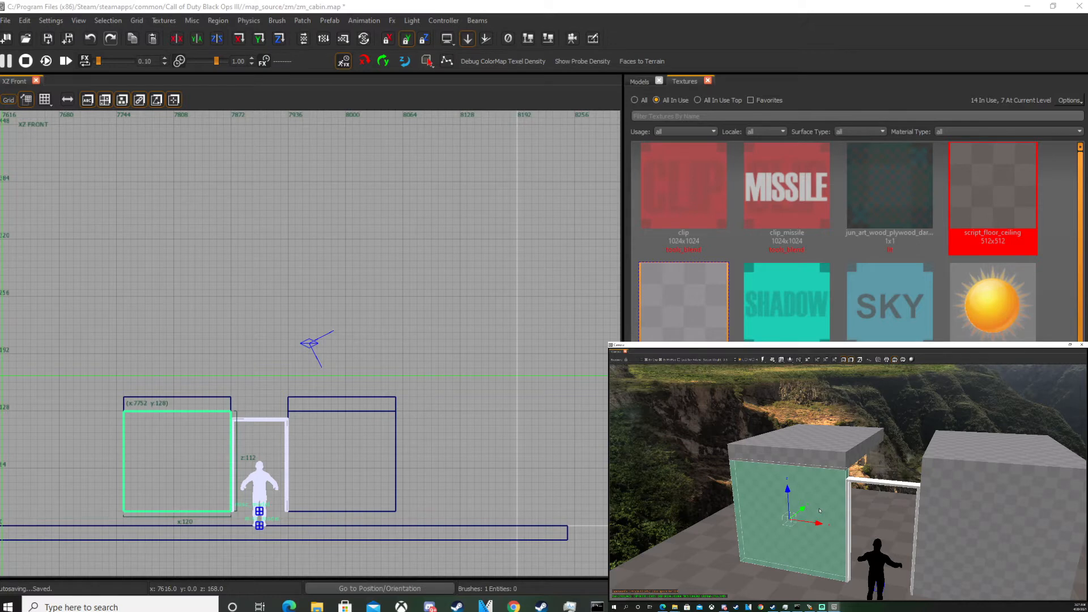
key("Escape")
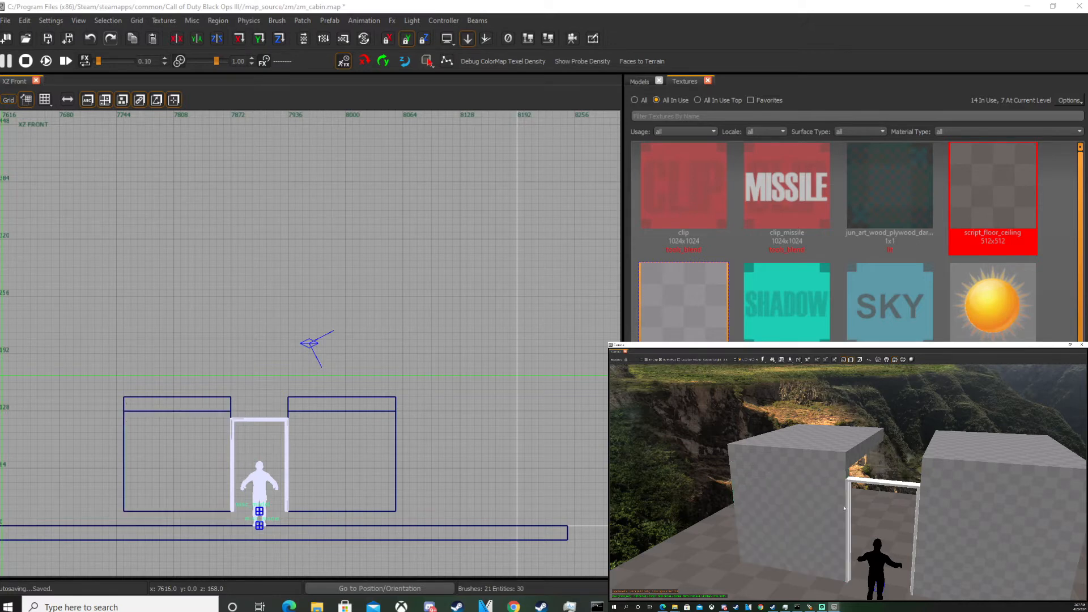
scroll(253, 427, "up", 5)
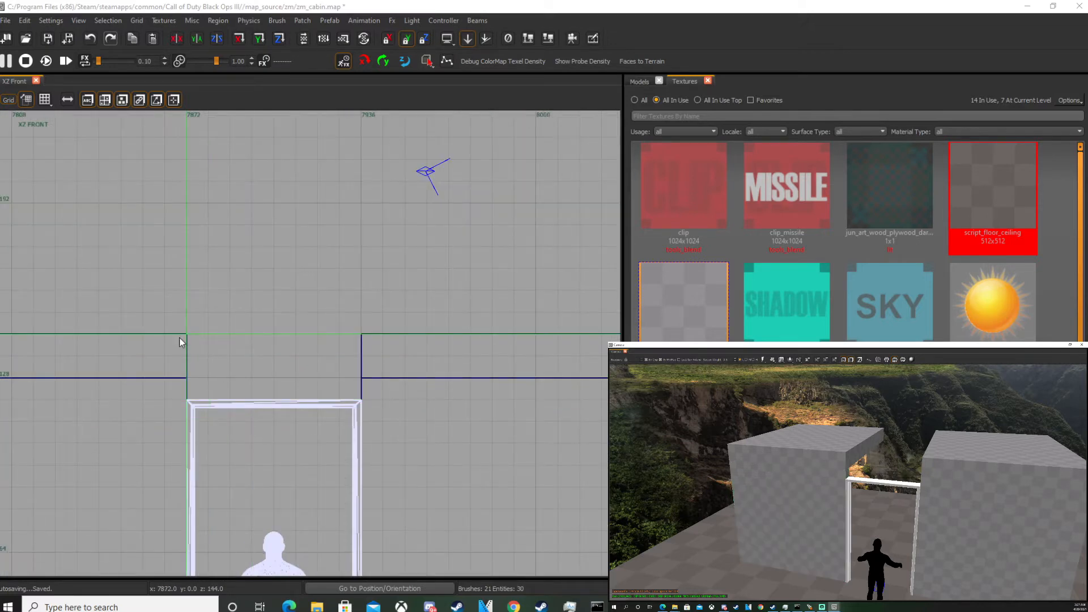
left_click_drag(196, 344, 369, 401)
key("Escape")
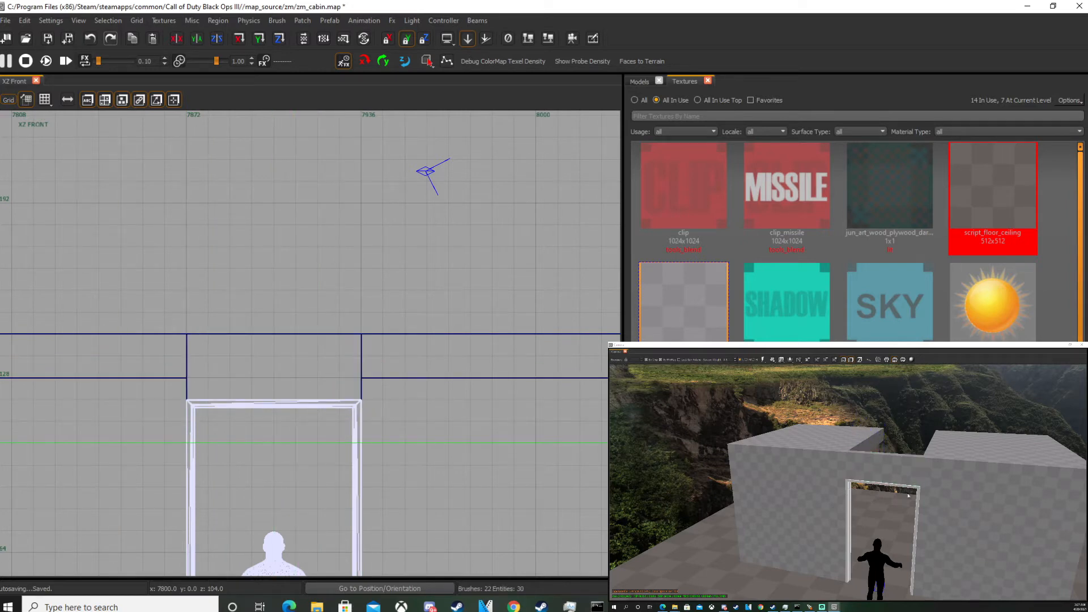
left_click(793, 528)
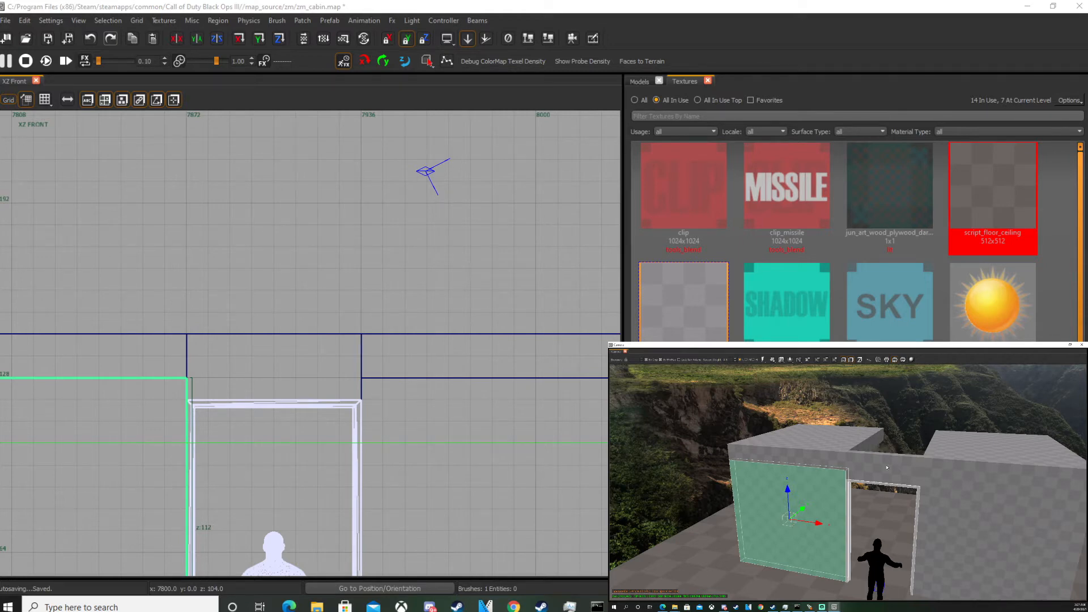
key("Escape")
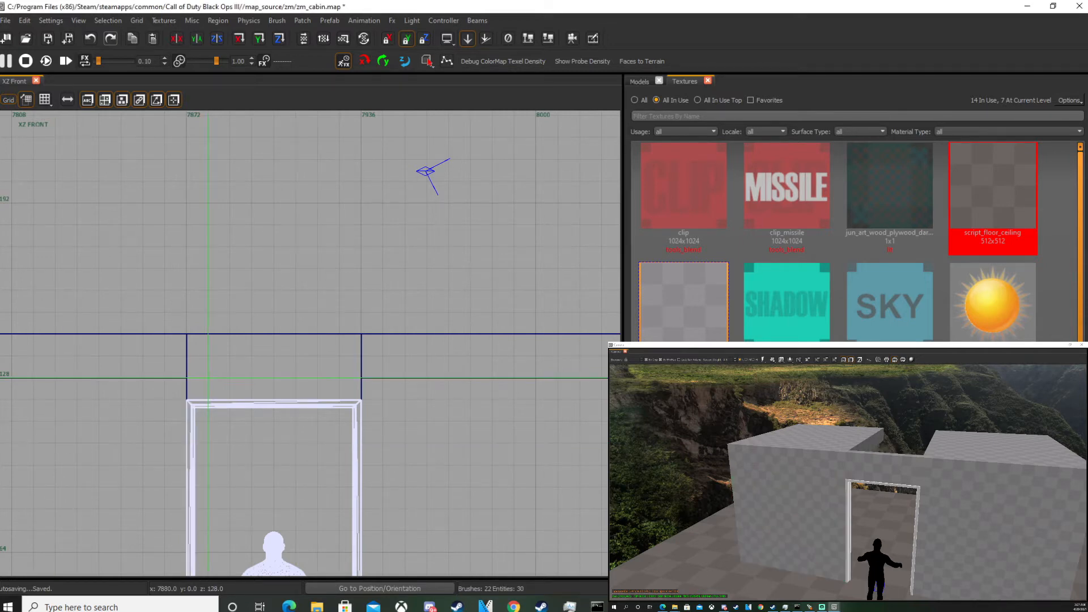
Duplicate the right ceiling slab and move the copy left over the door opening.
scroll(313, 313, "down", 2)
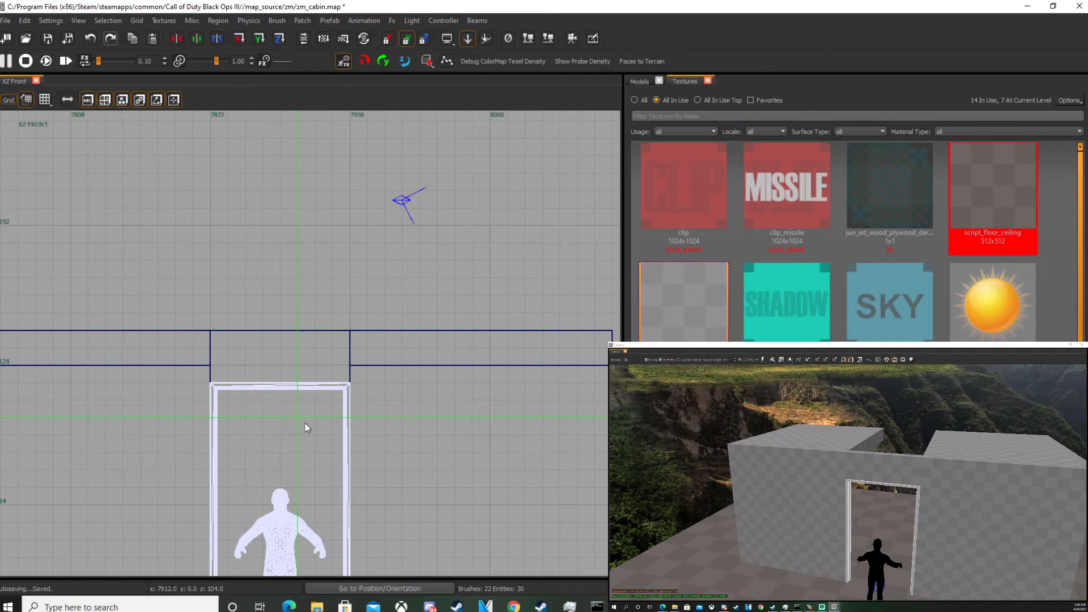
left_click(938, 442, "shift")
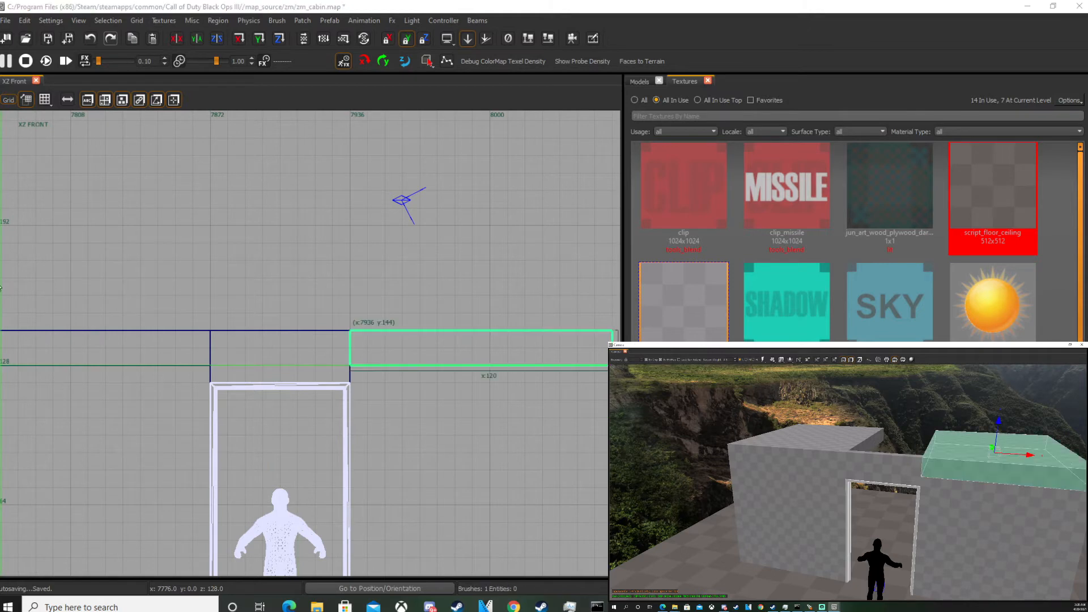
scroll(264, 349, "down", 4)
key("ctrl+Tab")
key("ctrl+Tab")
right_click_drag(207, 296, 203, 295)
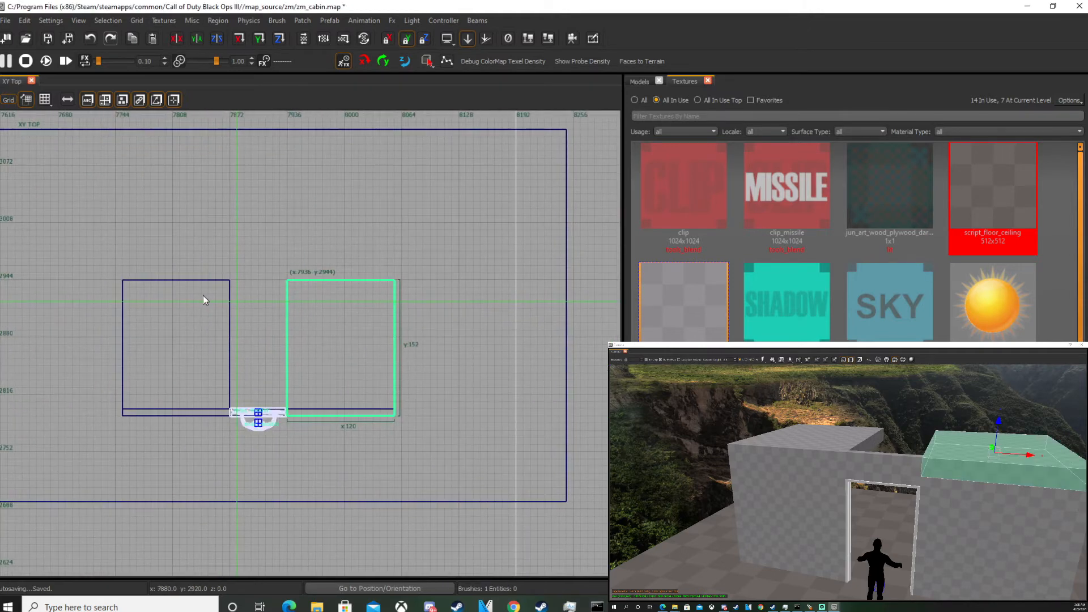
key("space")
key("alt+Up")
left_click(407, 39)
left_click_drag(326, 315, 272, 314)
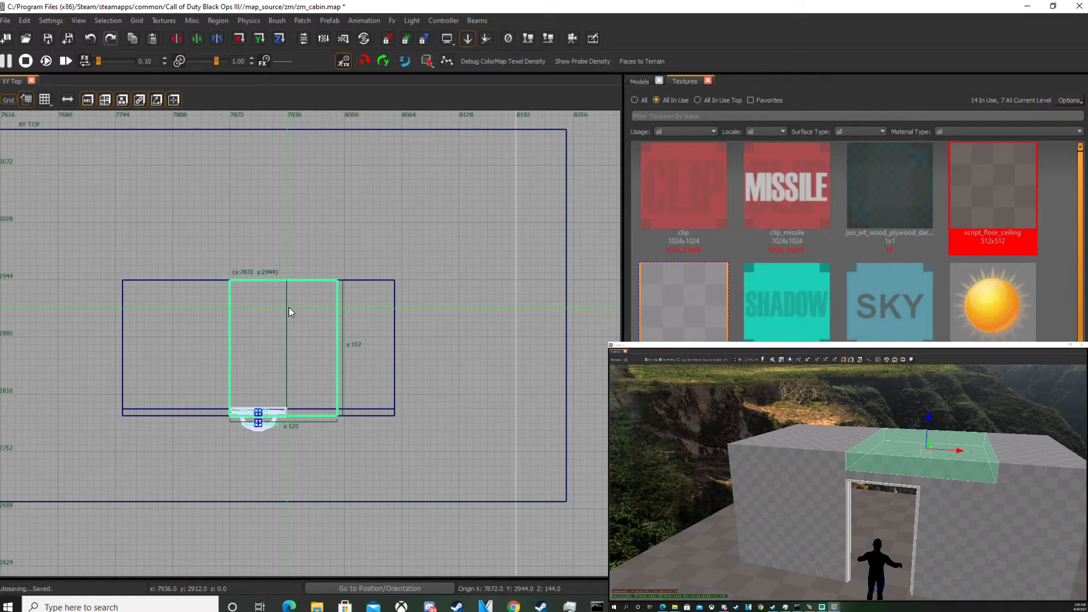
Try clipping the copied slab along the door frame's right edge.
scroll(289, 312, "up", 3)
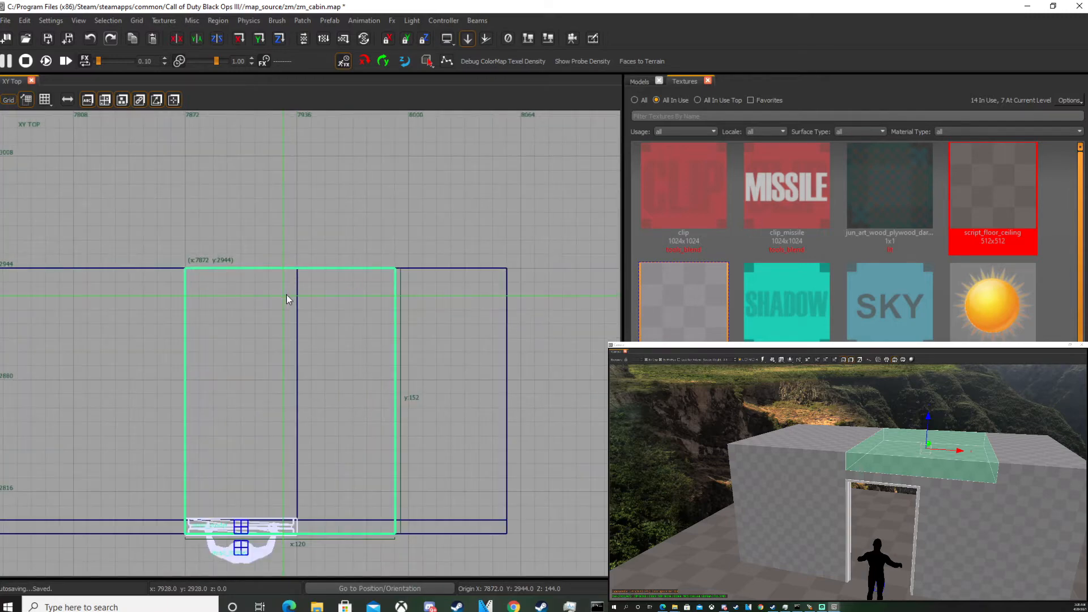
left_click(298, 269)
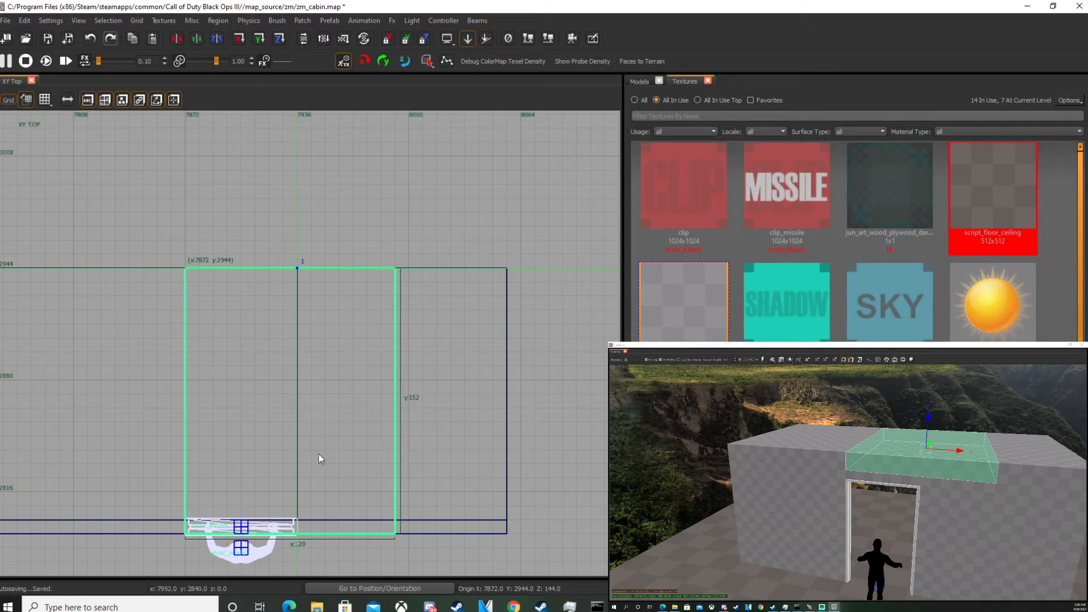
left_click(298, 534)
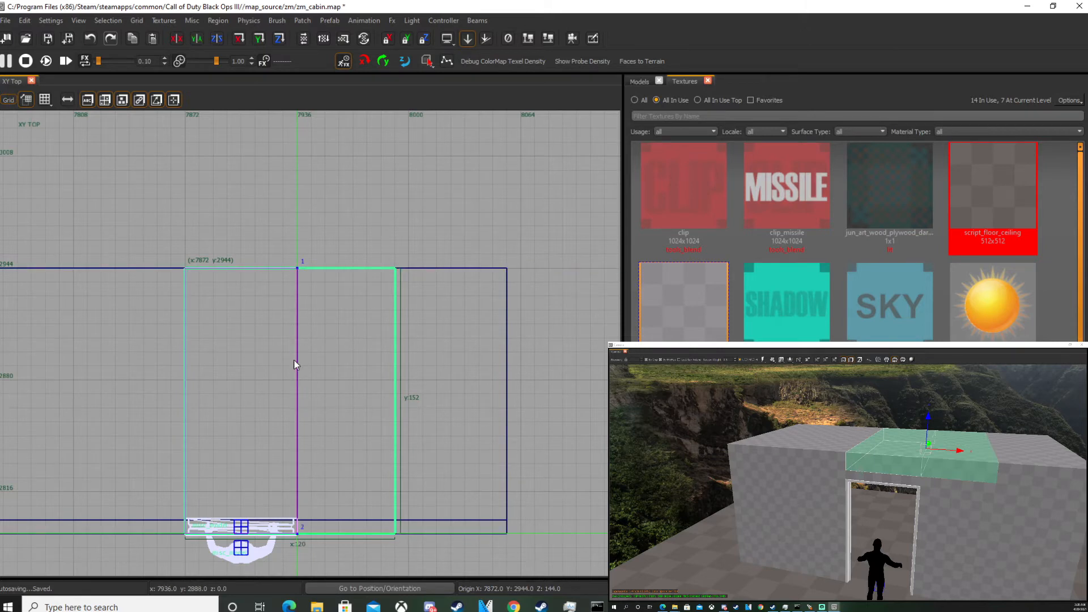
key("Return")
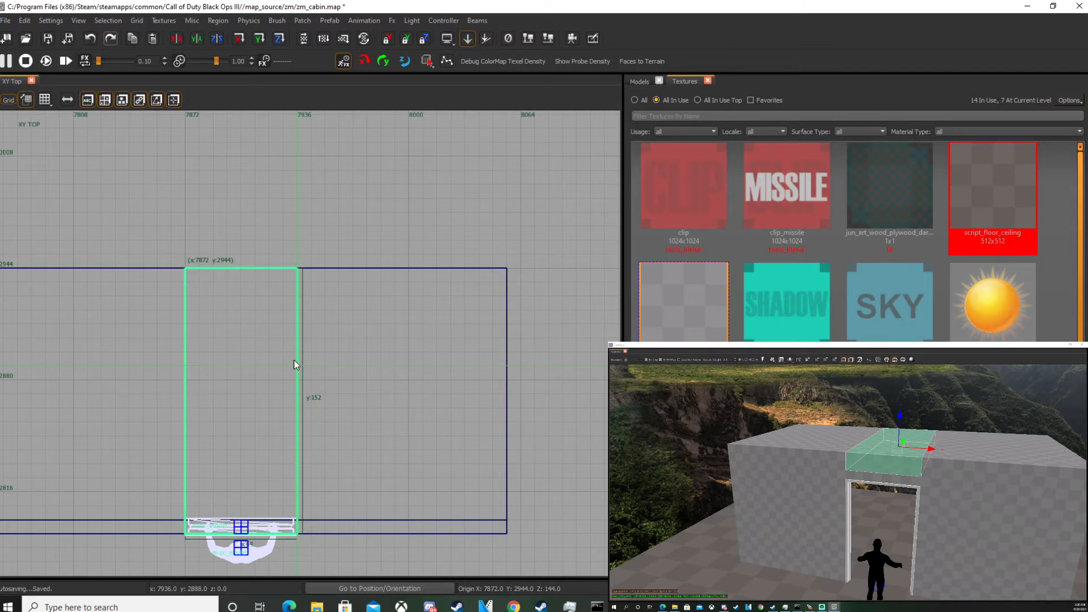
key("ctrl+z")
Clip the copied ceiling slab along the door frame's right edge so it only covers the doorway.
left_click(298, 534)
left_click(294, 278)
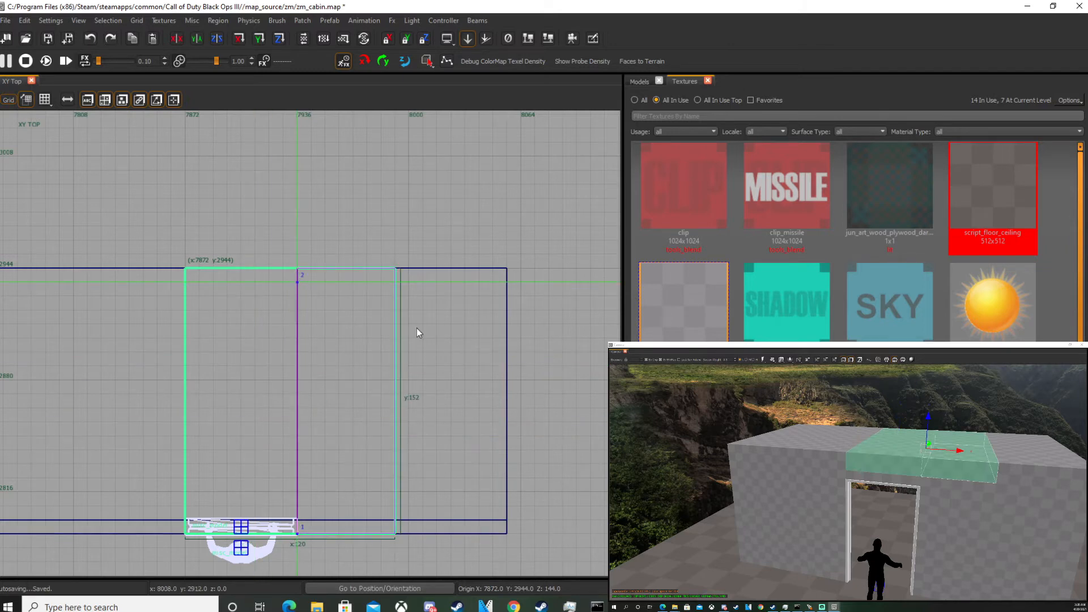
key("Return")
key("ctrl+z")
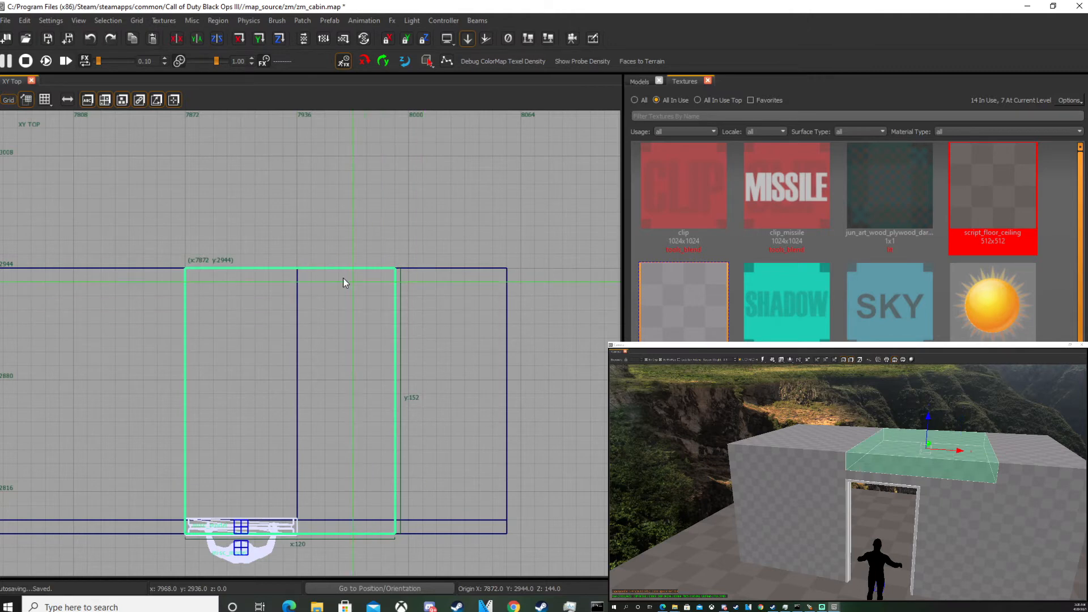
left_click(297, 270)
left_click(301, 517)
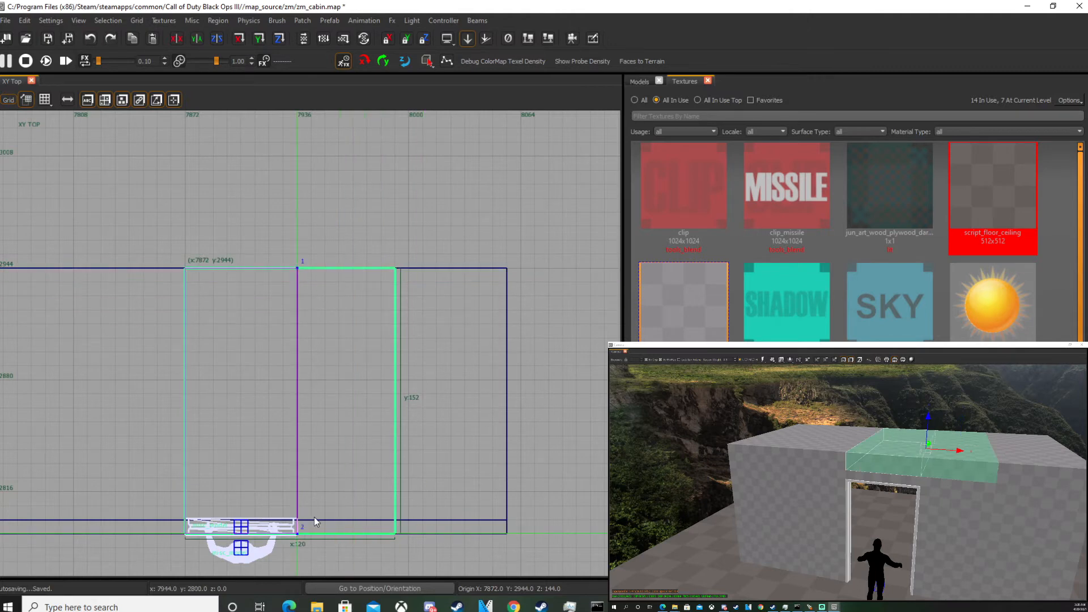
key("Return")
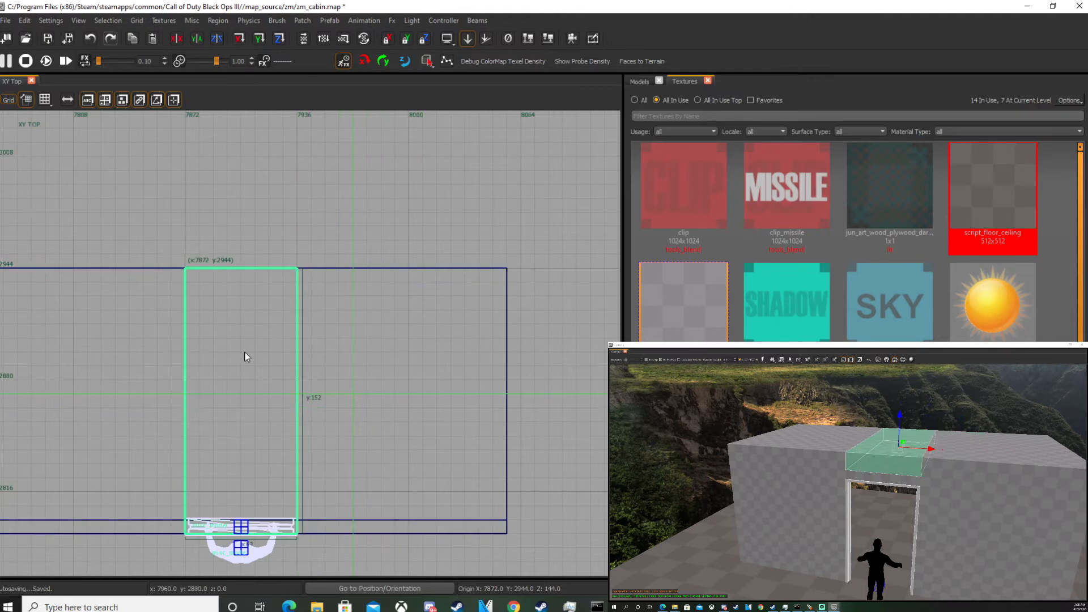
key("Escape")
Draw a small test brush about 32 by 40 units and clip it along a diagonal.
scroll(77, 336, "down", 5)
left_click_drag(193, 278, 210, 301)
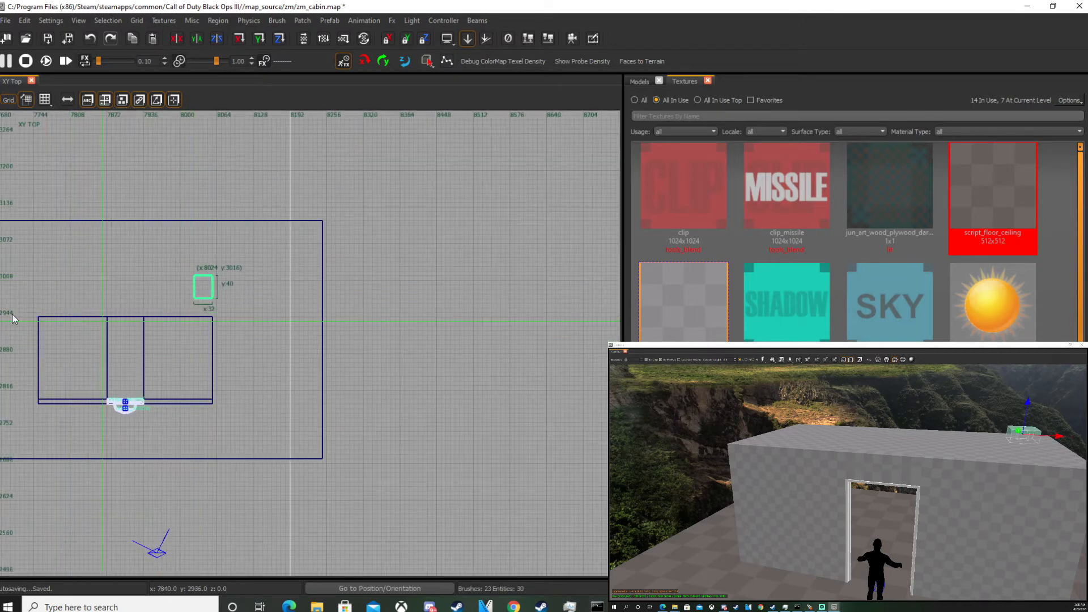
scroll(193, 284, "up", 4)
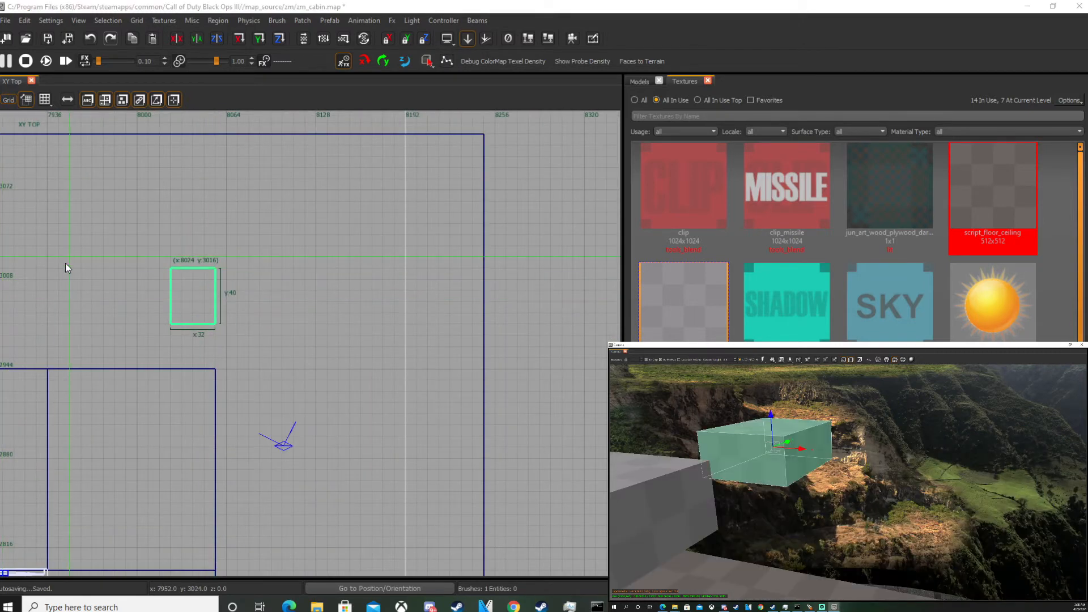
scroll(198, 277, "up", 4)
left_click(222, 268)
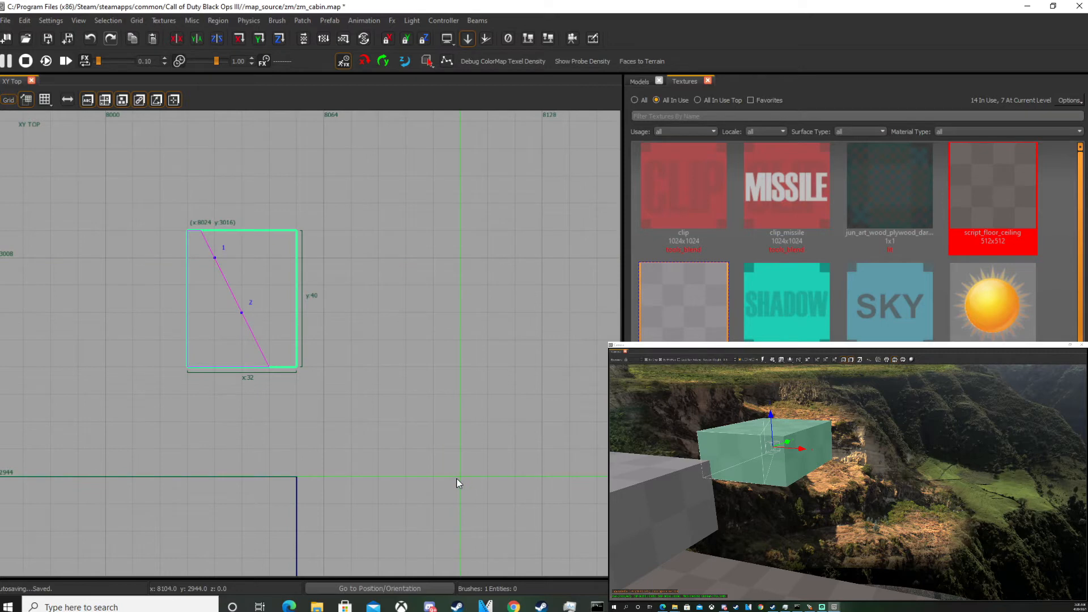
key("Return")
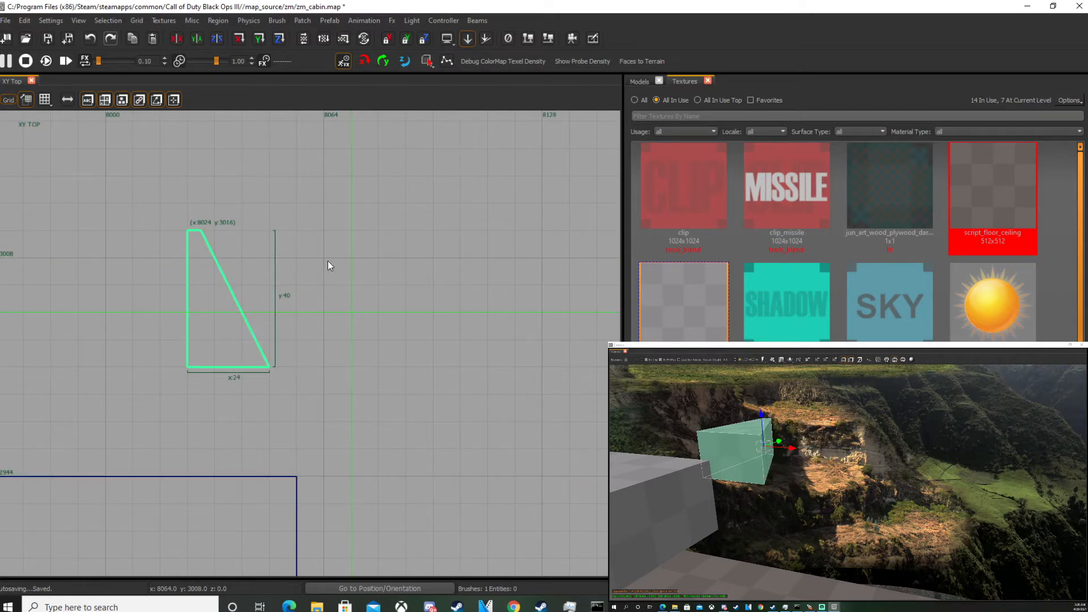
Undo the clip and split the test brush into two pieces along a diagonal.
key("ctrl+z")
left_click(242, 258)
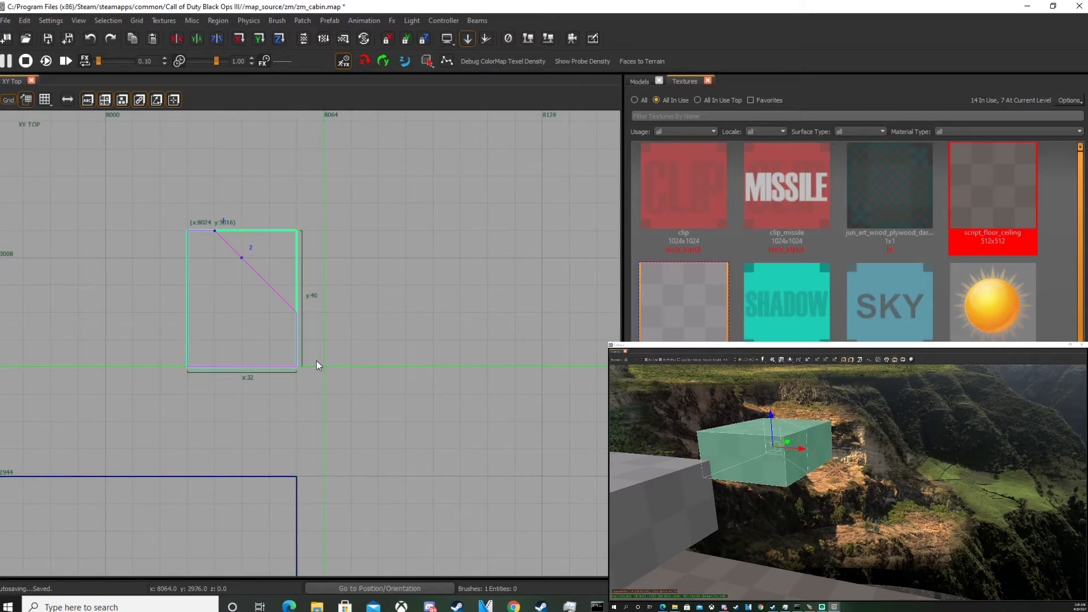
key("shift+Return")
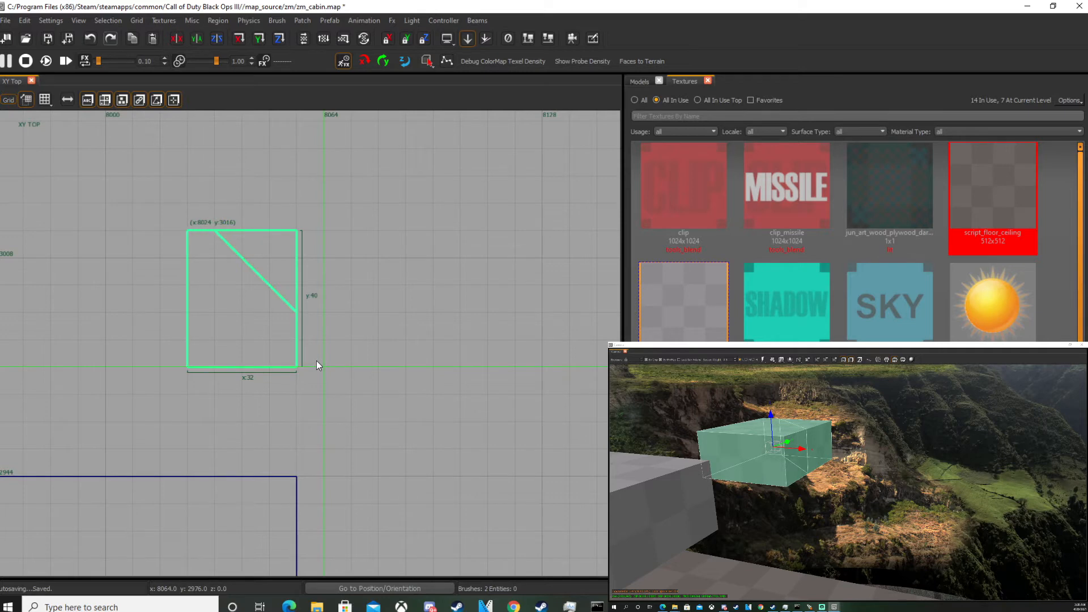
key("f")
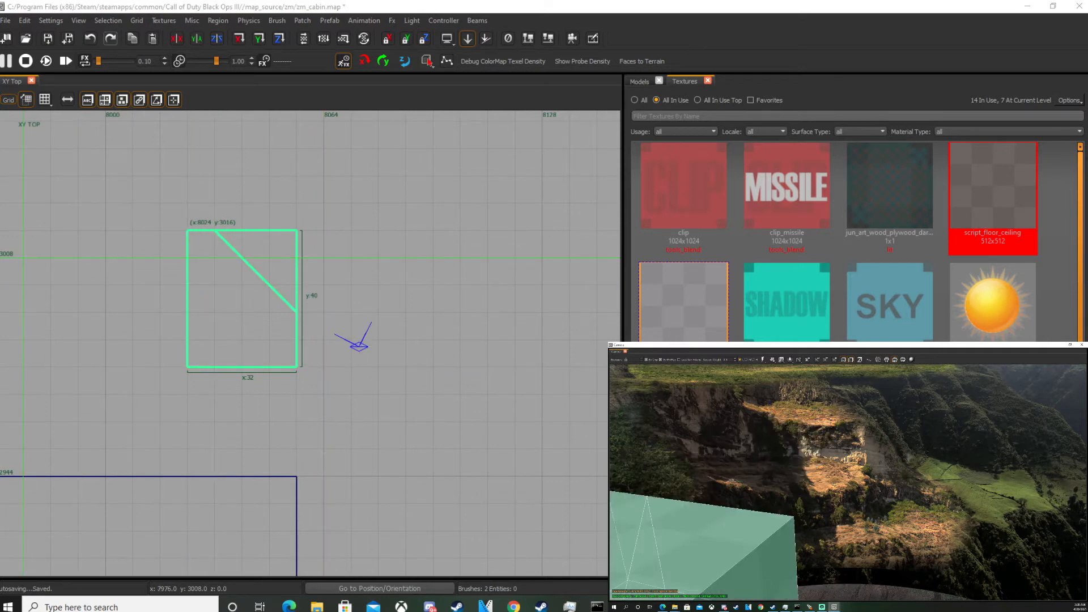
key("Escape")
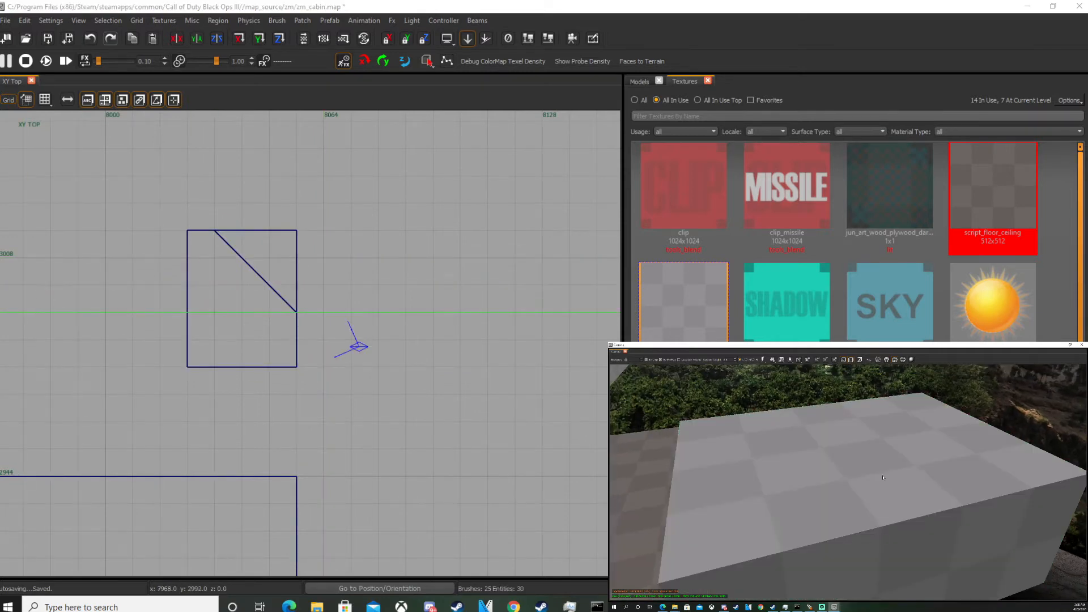
Delete both pieces of the test brush.
left_click(793, 499, "shift")
key("Delete")
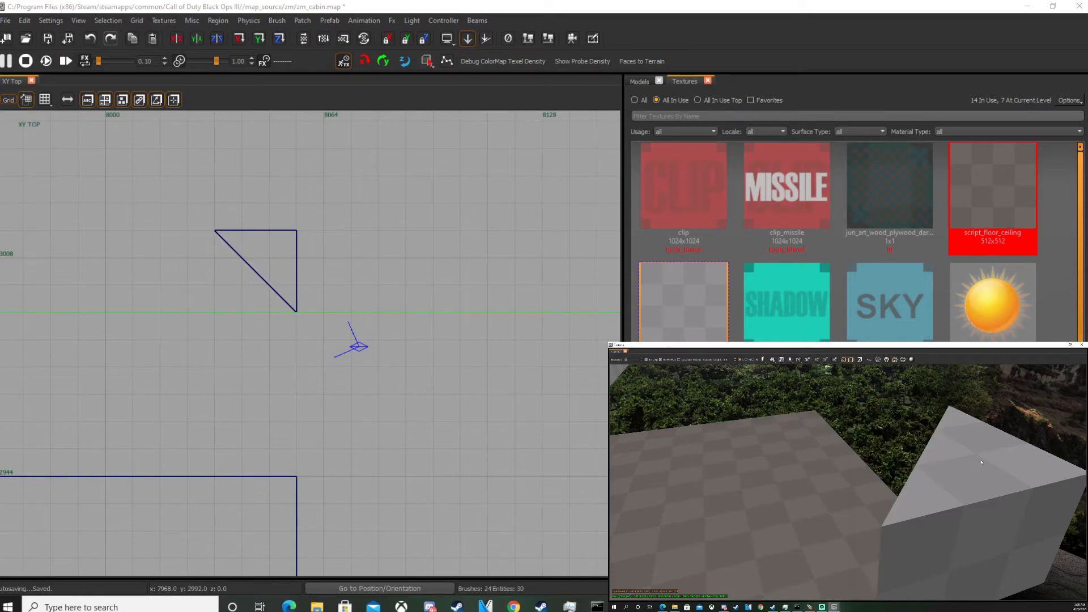
left_click(1003, 458, "shift")
key("Delete")
Duplicate the front wall to the right of the door and rotate the copy 90 degrees.
right_click_drag(678, 544, 754, 507)
left_click(863, 473, "shift")
scroll(263, 408, "down", 8)
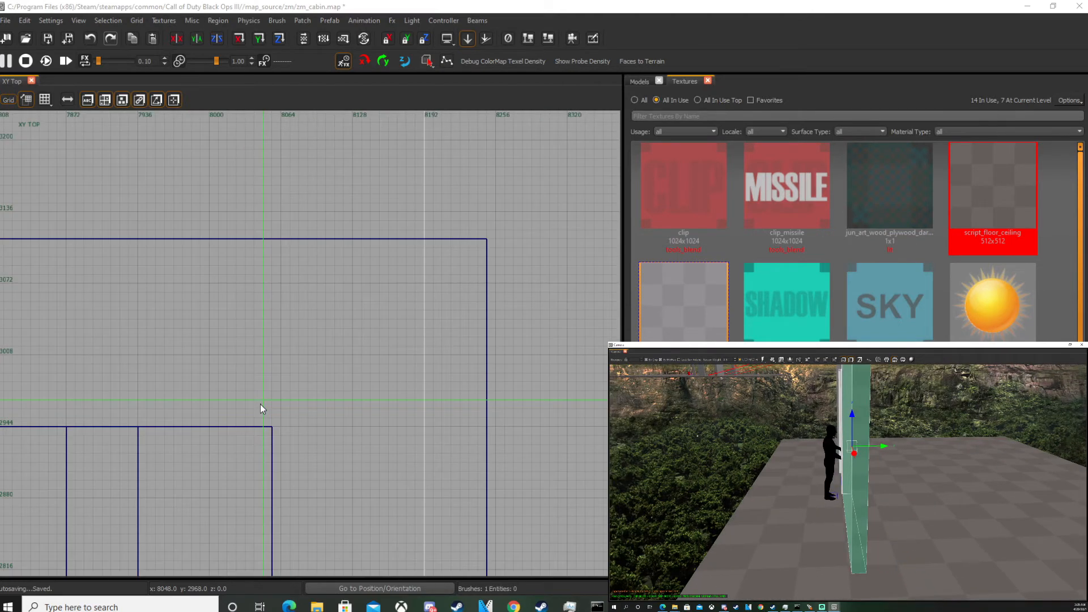
scroll(227, 389, "up", 3)
right_click_drag(277, 349, 305, 301)
right_click_drag(322, 473, 317, 450)
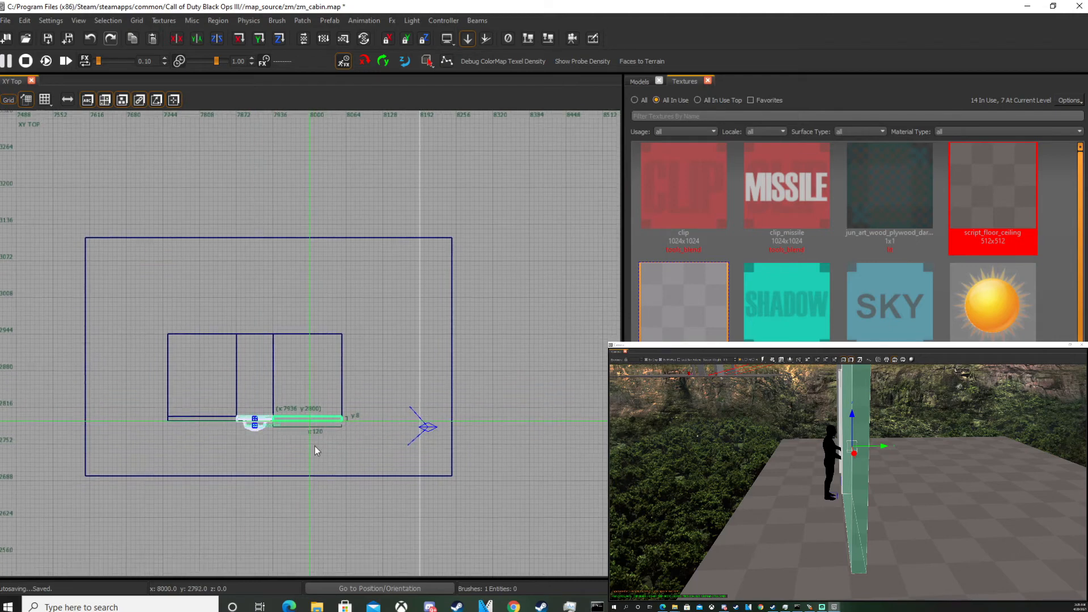
scroll(307, 439, "up", 2)
right_click_drag(896, 500, 910, 502)
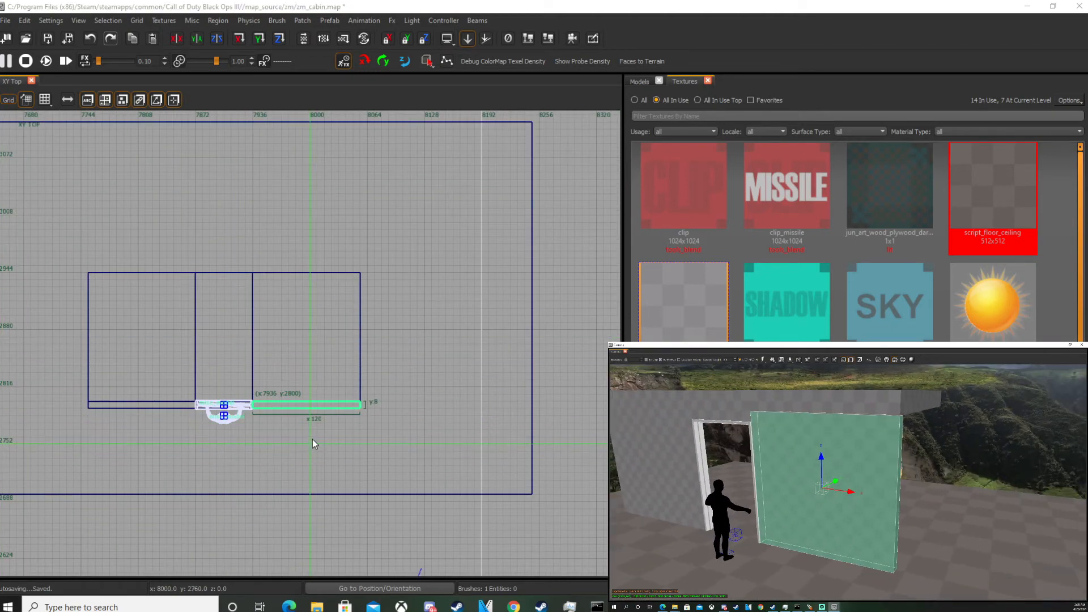
key("space")
key("shift+z")
Shorten the rotated wall copy to 40 units and place it against the inside of the front wall.
scroll(308, 484, "up", 1)
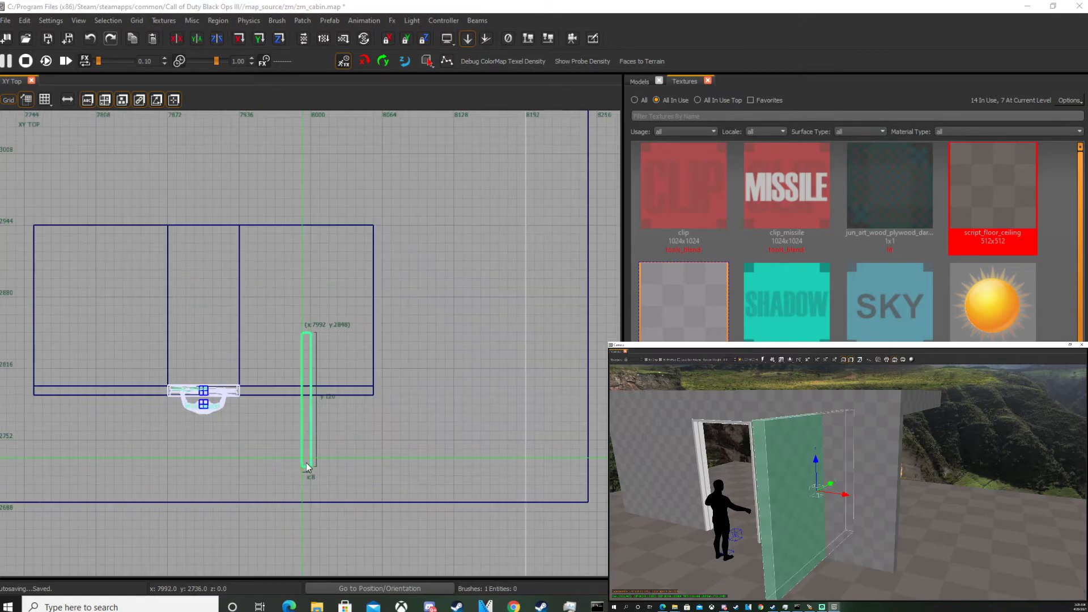
left_click_drag(304, 497, 301, 421)
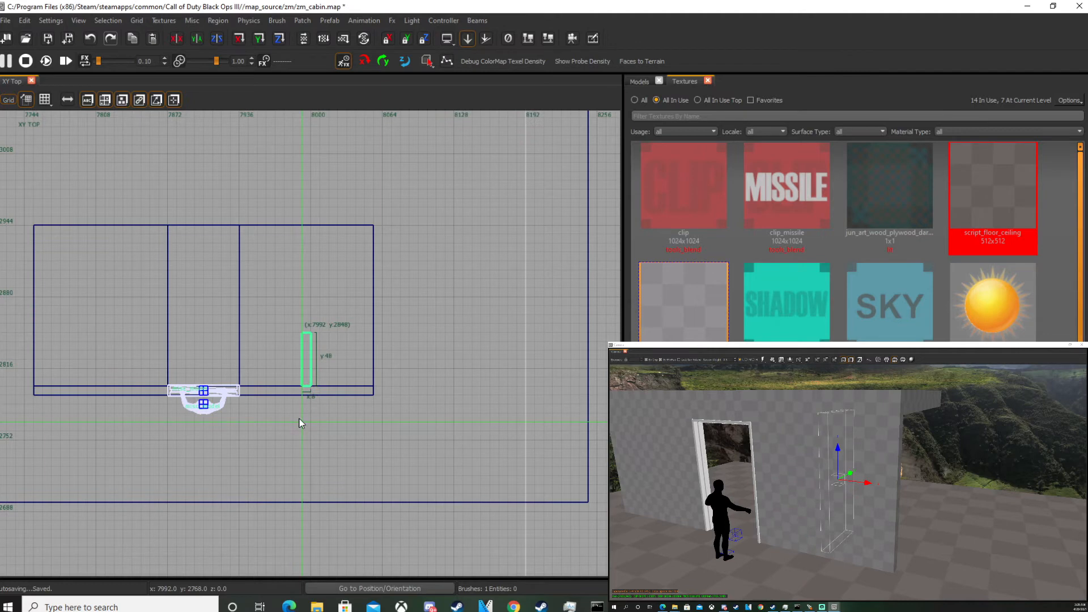
right_click_drag(301, 421, 324, 426)
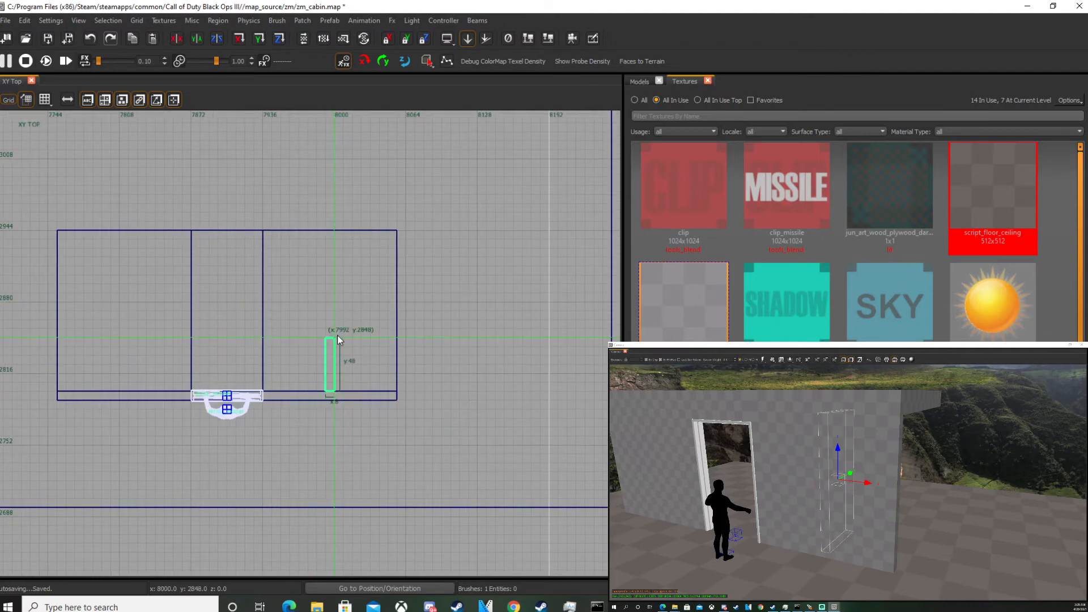
mouse_move(327, 334)
left_mouse_down()
mouse_move(341, 240)
mouse_move(335, 268)
mouse_move(331, 213)
mouse_move(338, 324)
left_mouse_up()
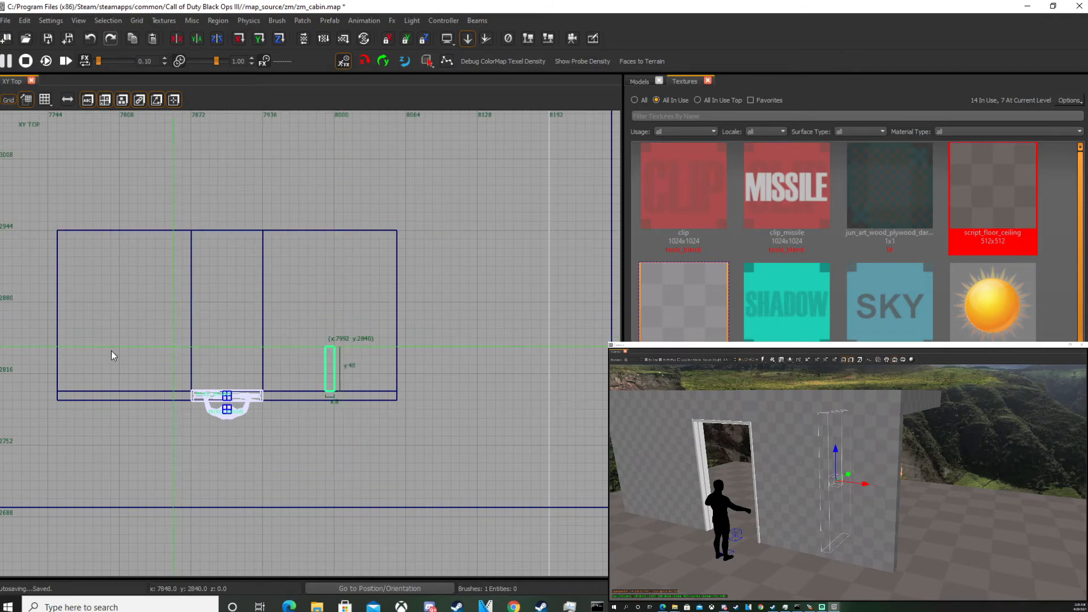
Duplicate the character model and move the copy inside the cabin beside the new wall stub.
right_click_drag(907, 479, 850, 493)
mouse_move(904, 439)
right_mouse_down()
mouse_move(856, 439)
mouse_move(904, 439)
right_mouse_up()
key("Escape")
left_click(903, 438)
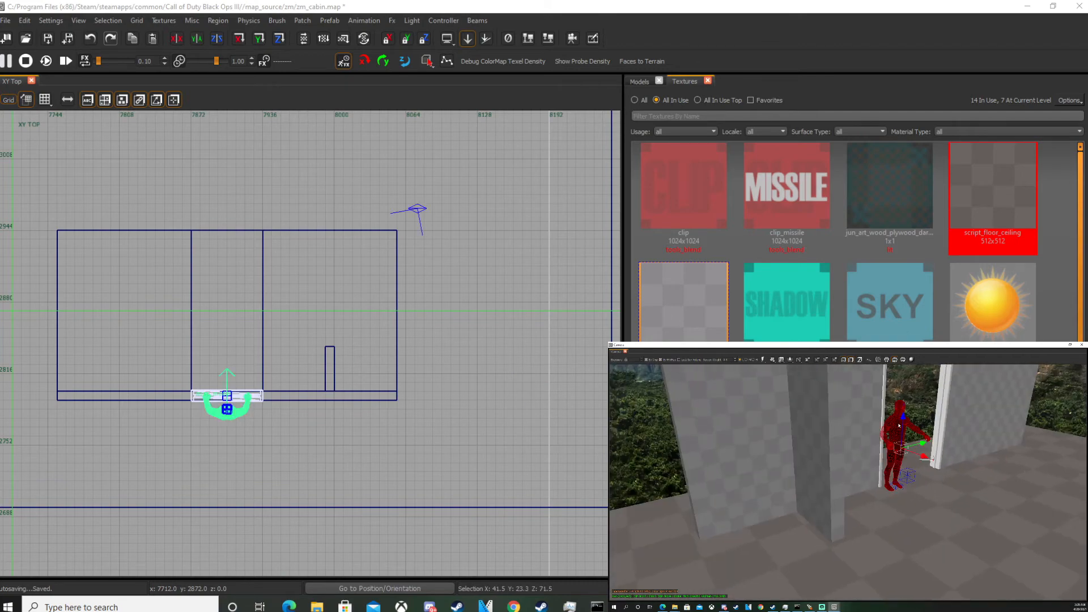
key("space")
left_click_drag(138, 388, 209, 345)
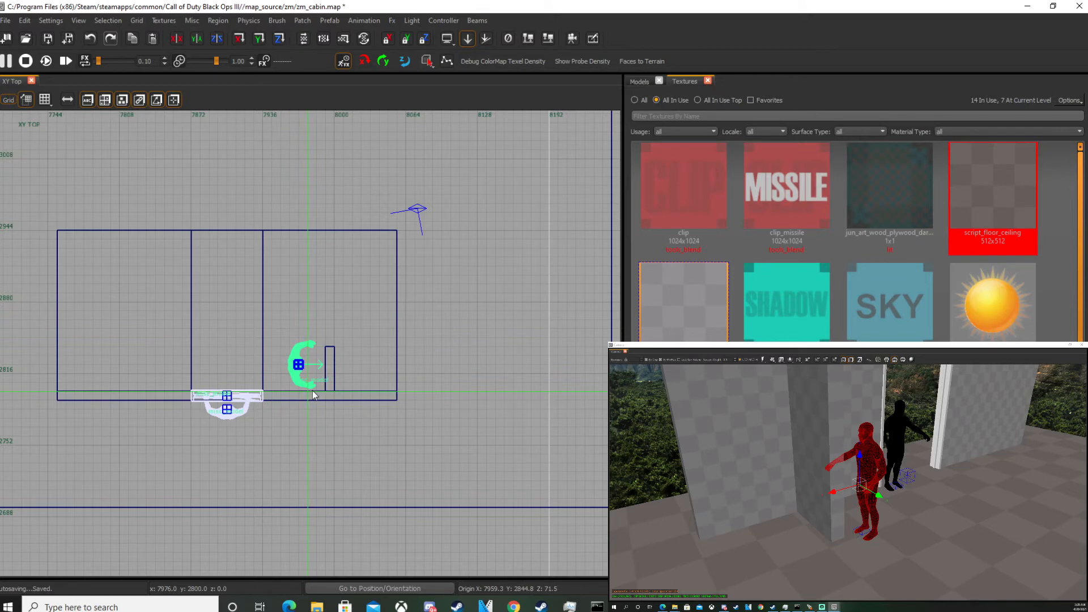
scroll(277, 370, "up", 2)
right_click_drag(907, 482, 822, 486, "ctrl")
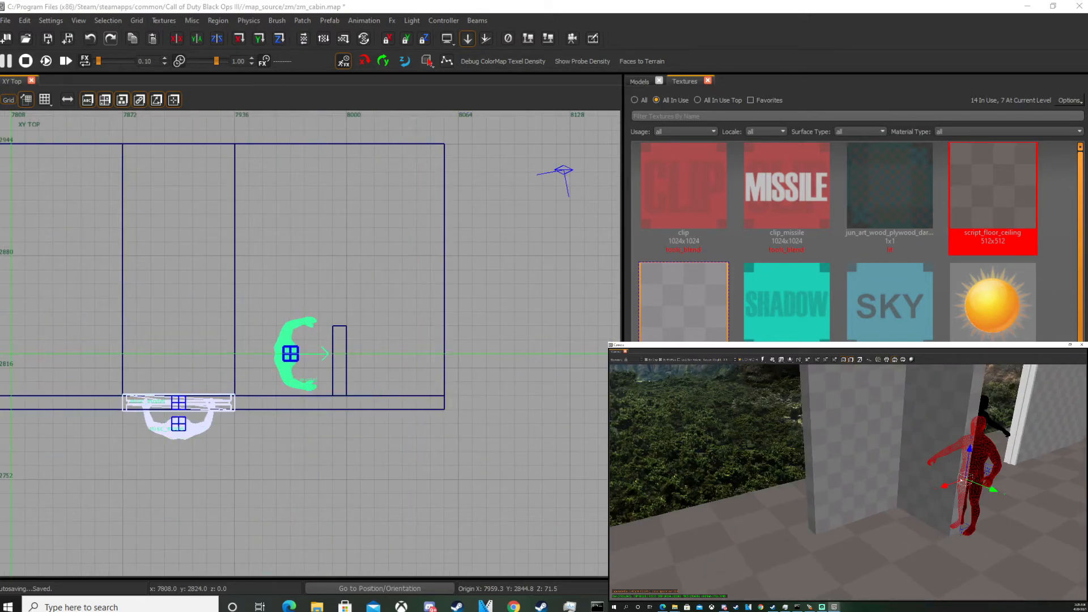
right_click_drag(944, 458, 1015, 397)
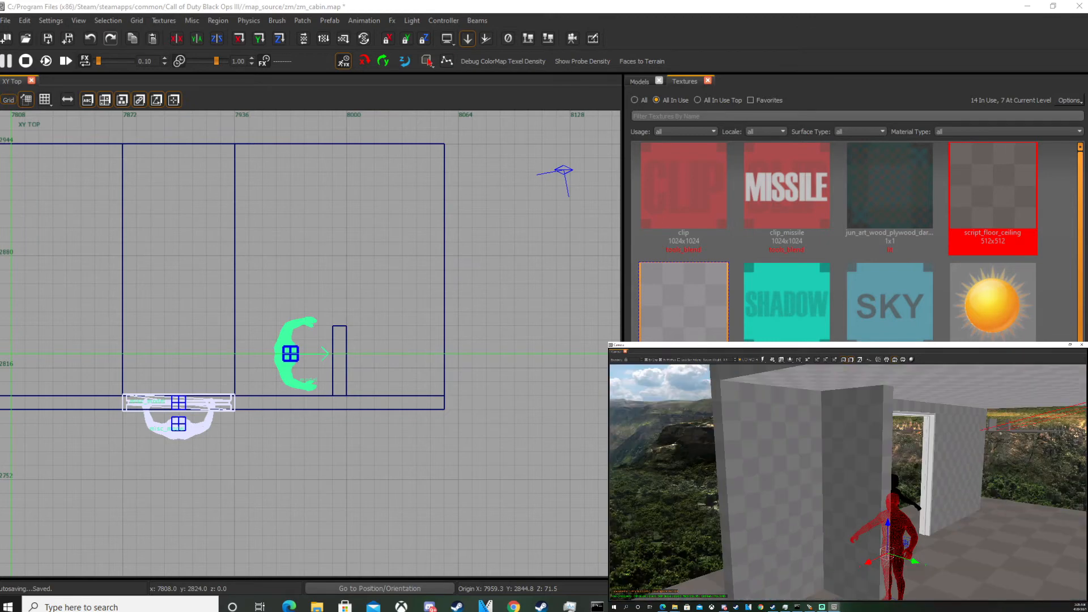
right_click_drag(1065, 500, 943, 481)
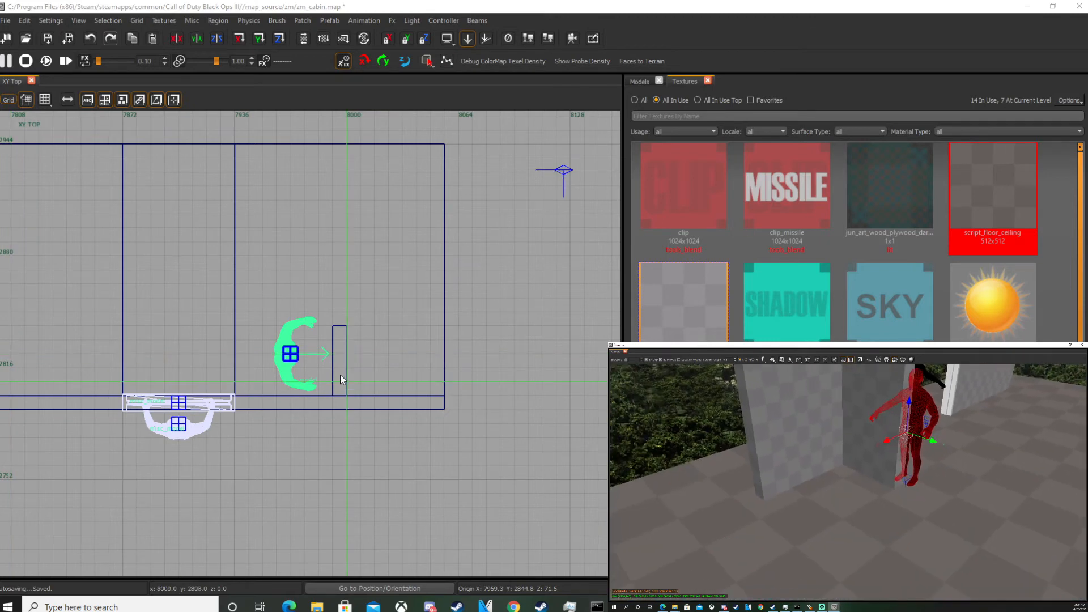
left_click_drag(286, 389, 318, 306)
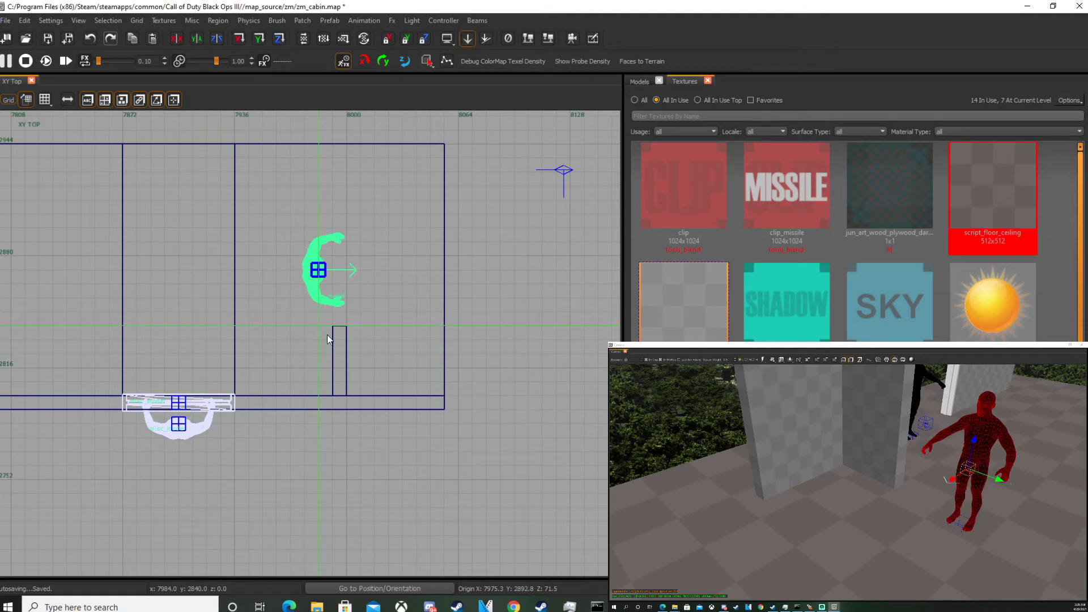
Copy the wall stub to the opposite back wall of the cabin.
key("Escape")
left_click(339, 367, "shift")
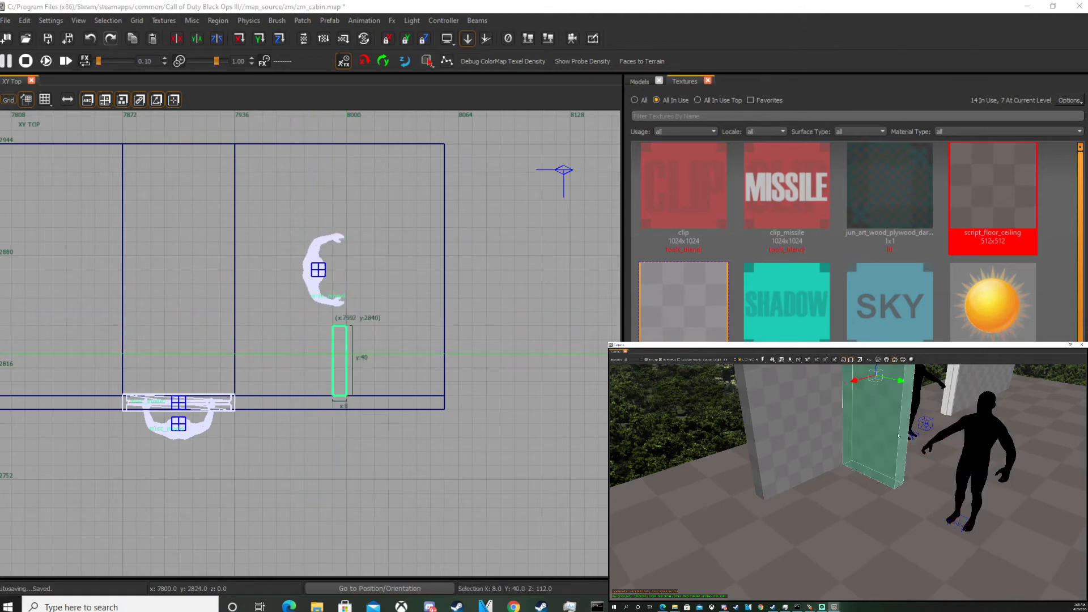
left_click_drag(339, 372, 341, 201)
right_click_drag(340, 201, 353, 347)
mouse_move(907, 462)
right_mouse_down()
mouse_move(964, 433)
mouse_move(1009, 429)
right_mouse_up()
key("Escape")
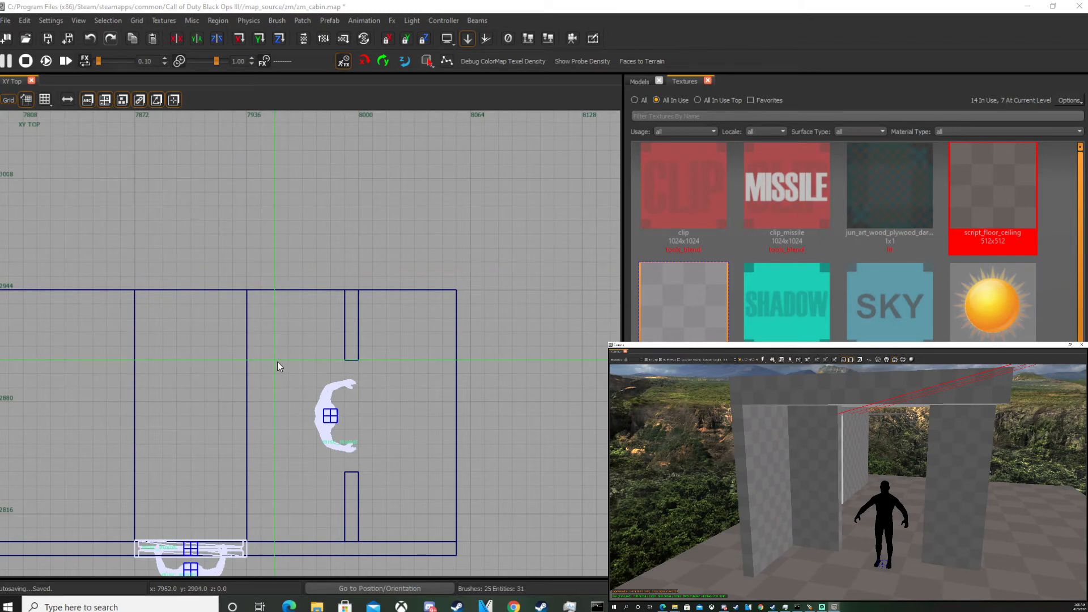
Open the Scale_Standards PDF and review the hallway and stairs dimensions.
scroll(277, 361, "down", 2)
scroll(236, 399, "up", 1)
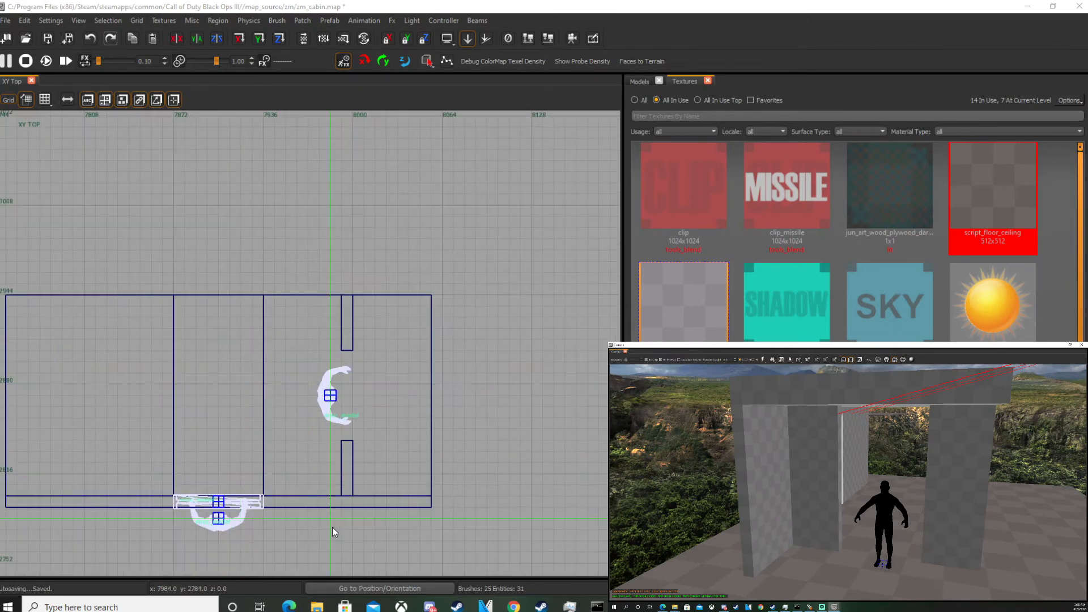
left_click(289, 607)
scroll(306, 379, "down", 15)
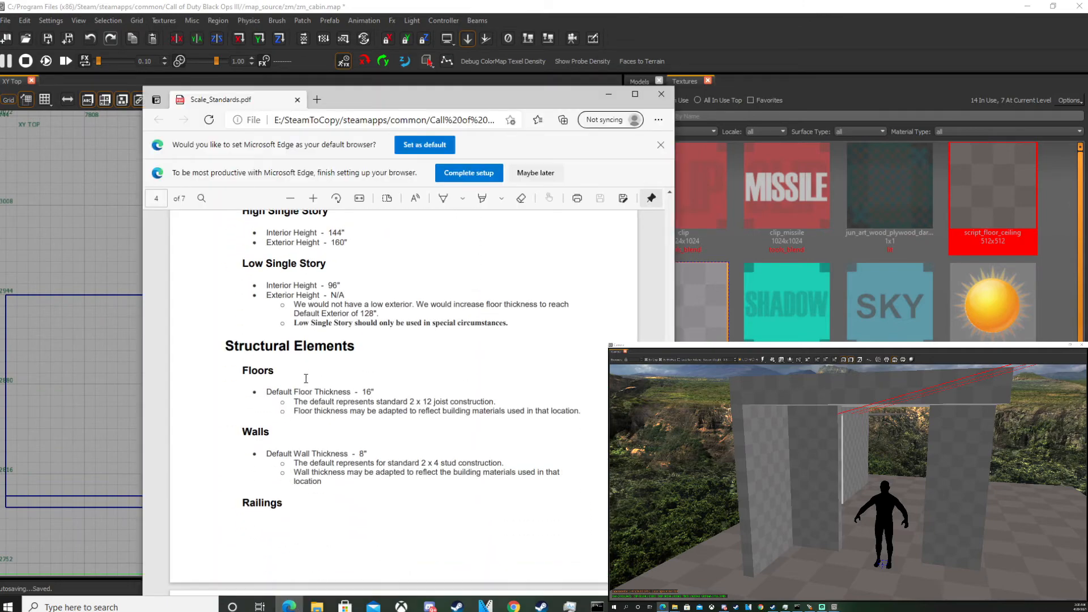
scroll(309, 377, "down", 11)
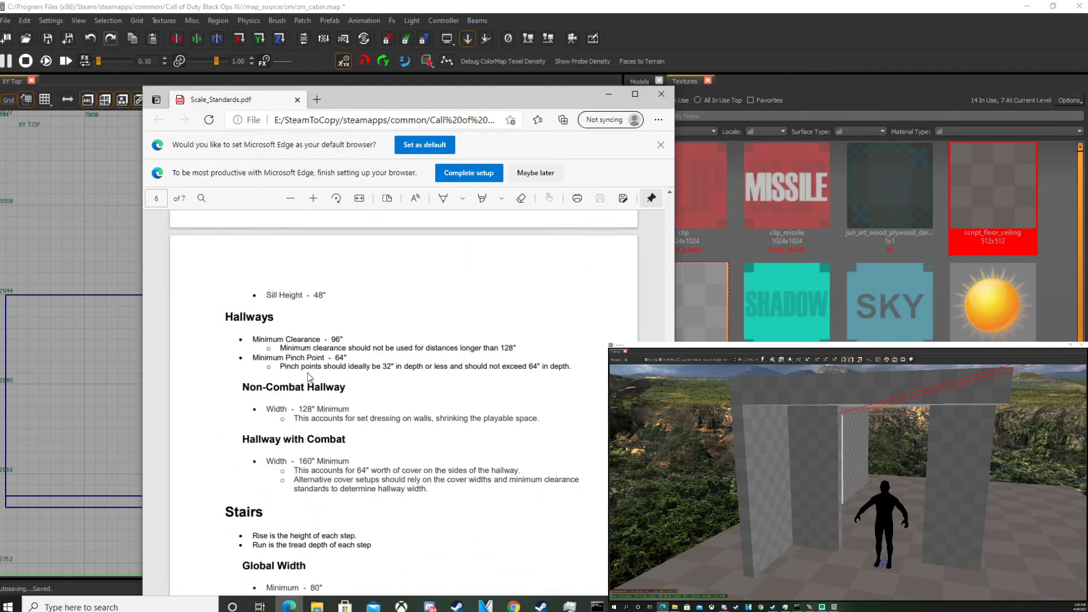
scroll(243, 332, "up", 4)
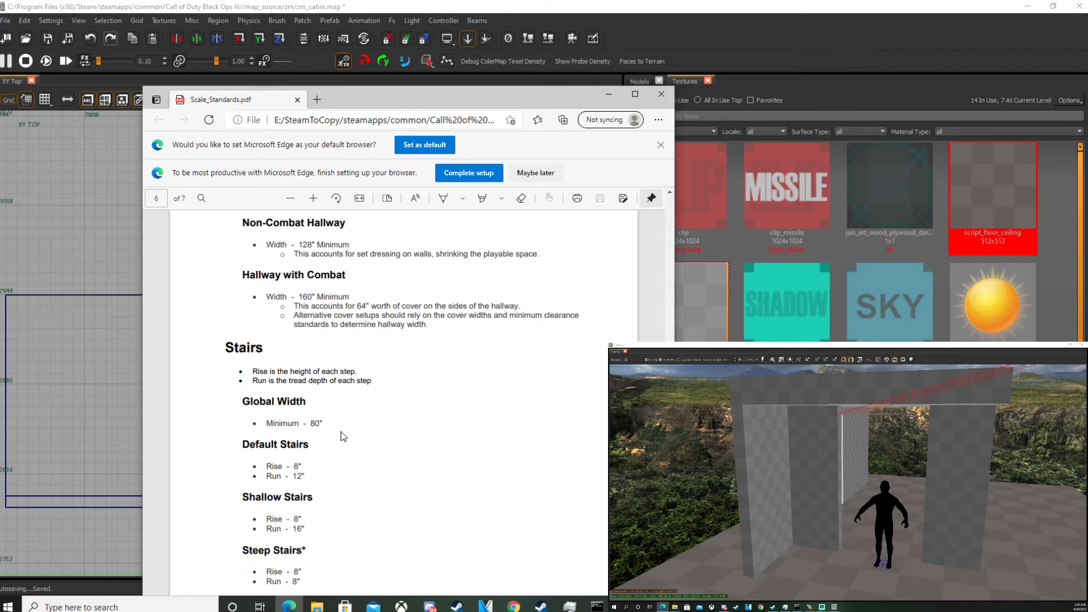
scroll(291, 426, "down", 1)
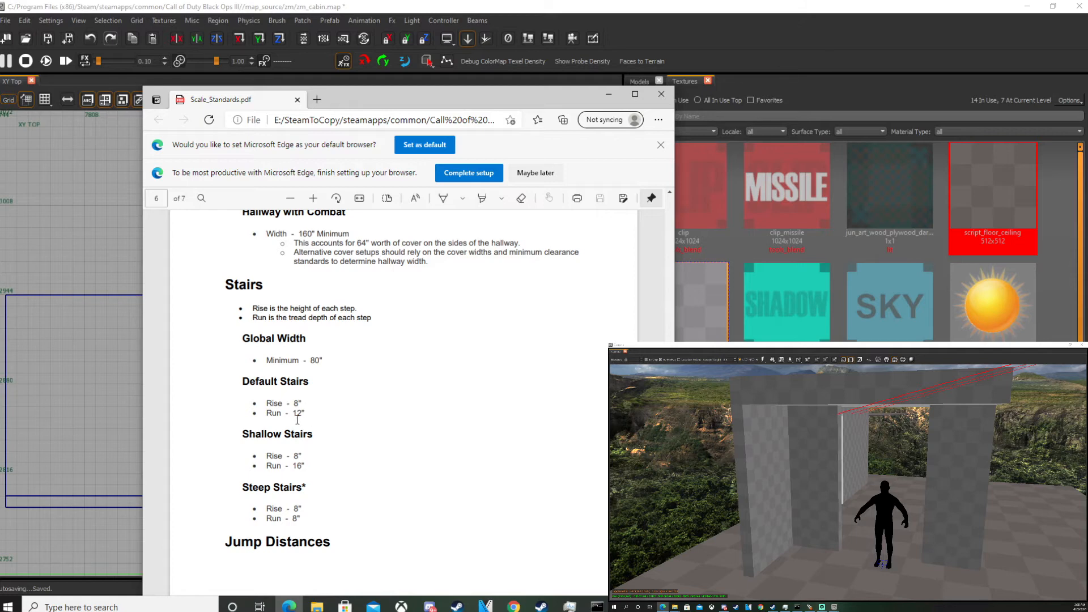
Draw a new 32-unit brush inside the cabin and cut its height down to 8 units for a stair step.
right_click_drag(844, 482, 884, 460)
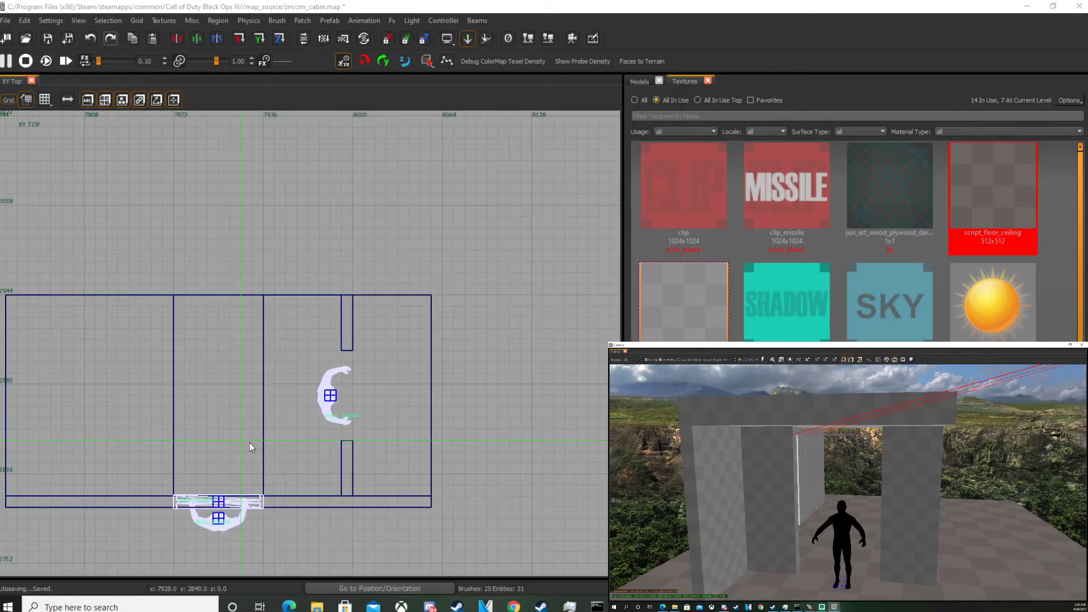
scroll(248, 417, "up", 3)
mouse_move(177, 366)
left_mouse_down()
mouse_move(238, 376)
mouse_move(249, 391)
left_mouse_up()
key("ctrl+Tab")
key("ctrl+Tab")
key("ctrl+Tab")
key("ctrl+Tab")
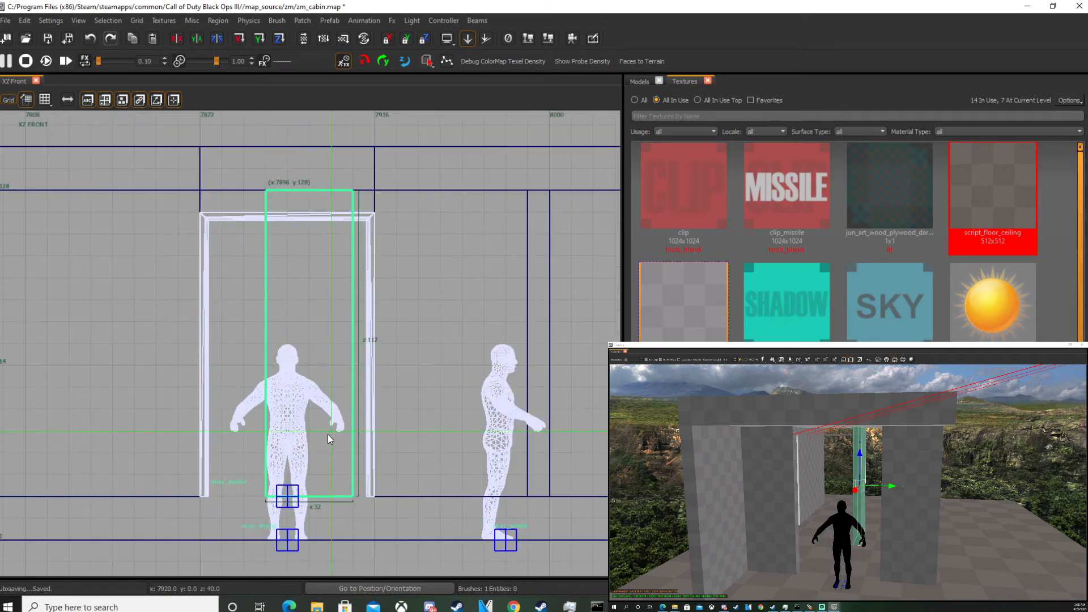
mouse_move(322, 166)
left_mouse_down()
mouse_move(311, 379)
mouse_move(329, 447)
left_mouse_up()
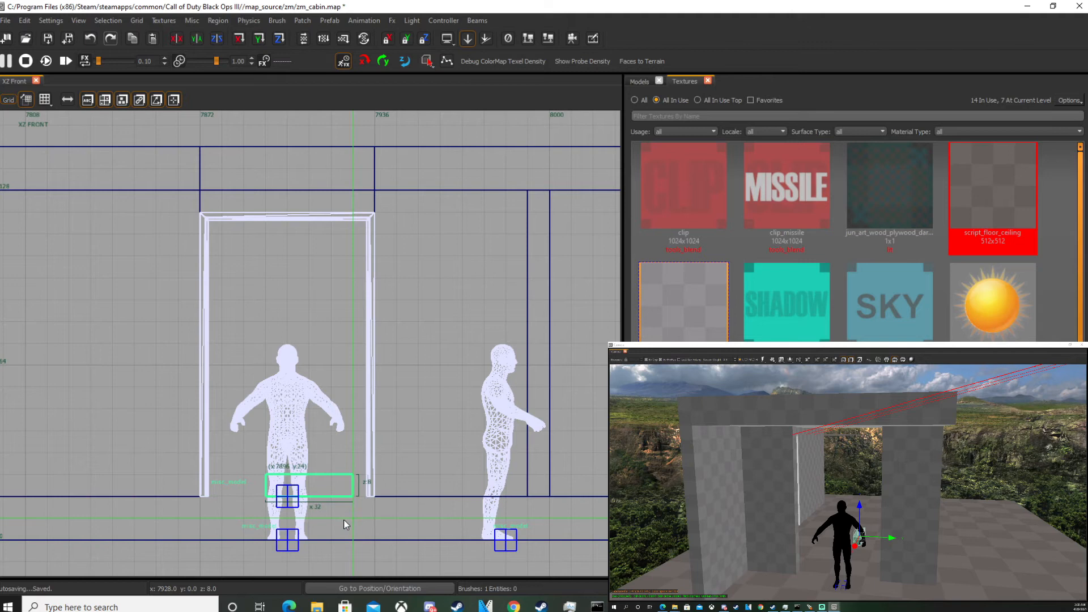
Set the step brush's depth to 12 units to match the default stair run.
key("ctrl+Tab")
key("ctrl+Tab")
key("ctrl+Tab")
key("ctrl+Tab")
key("ctrl+Tab")
scroll(327, 356, "up", 3)
right_click_drag(326, 335, 318, 366)
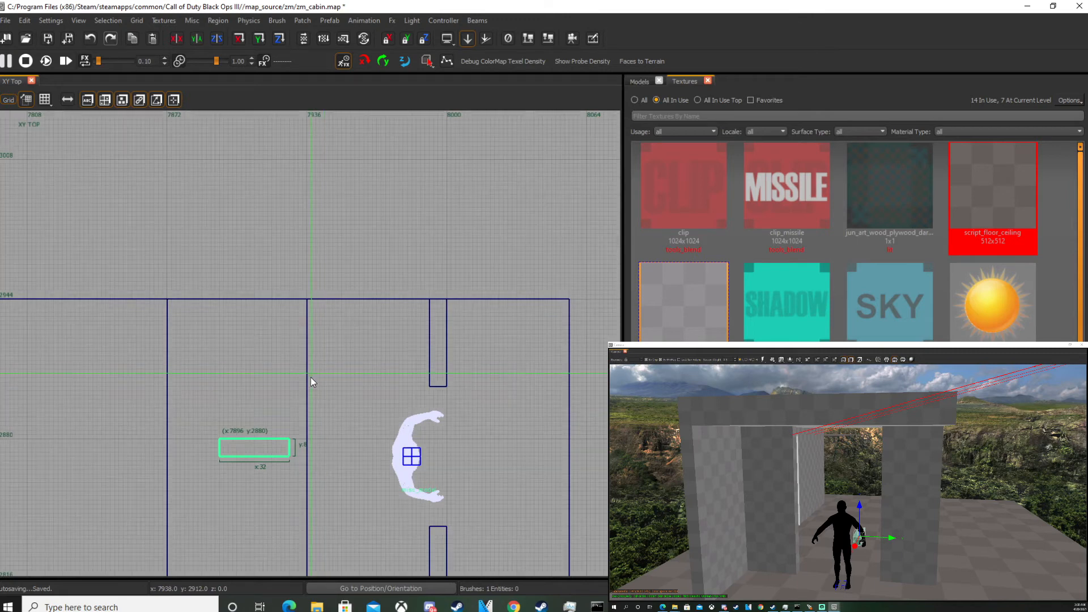
scroll(315, 372, "up", 4)
left_click_drag(276, 325, 277, 307)
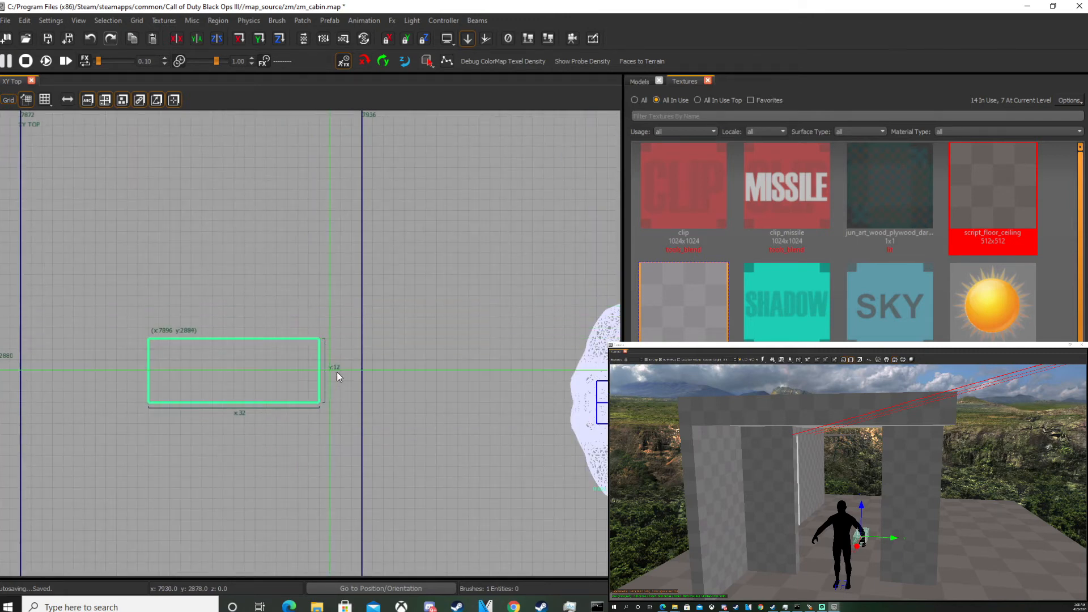
Check the stairs global width in the Scale_Standards PDF and widen the step to 80 units.
mouse_move(848, 482)
right_mouse_down()
mouse_move(884, 488)
mouse_move(861, 527)
mouse_move(839, 510)
mouse_move(897, 502)
right_mouse_up()
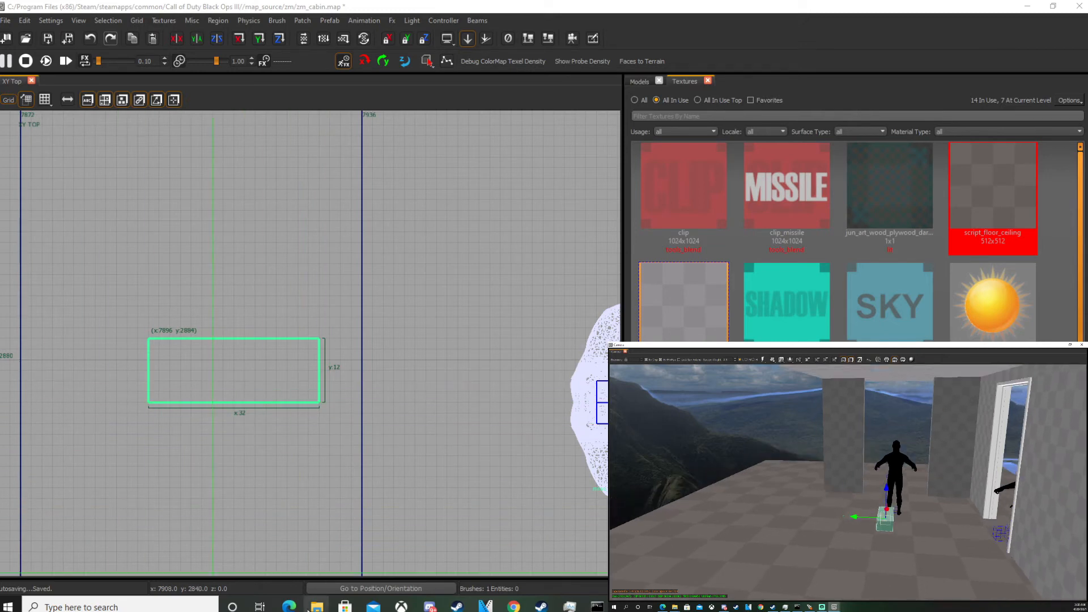
left_click(289, 607)
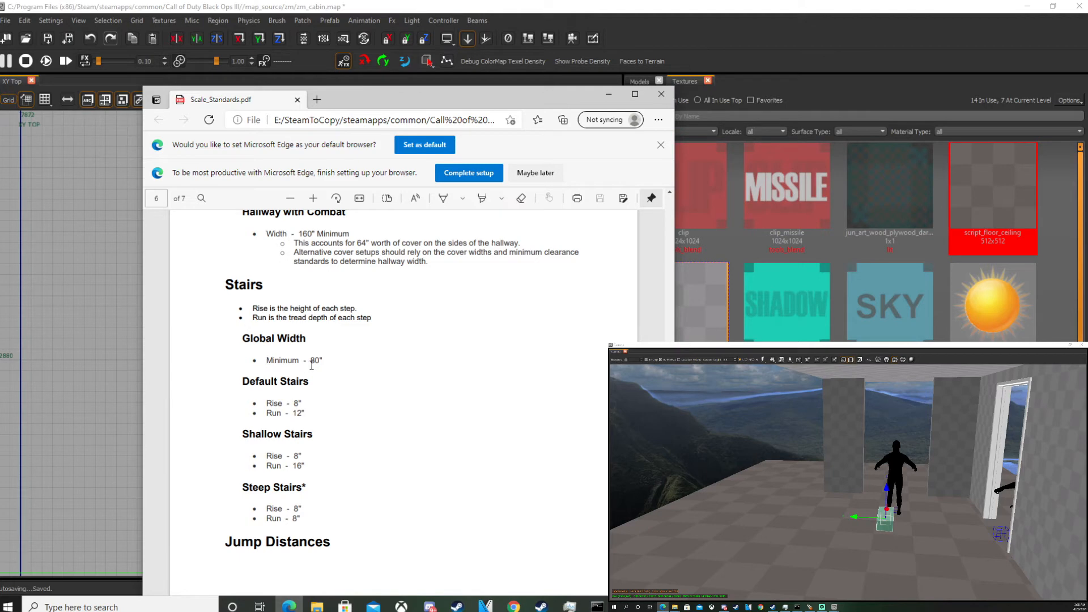
right_click(1006, 486)
scroll(391, 395, "down", 5)
scroll(363, 392, "up", 3)
left_click_drag(300, 379, 128, 367)
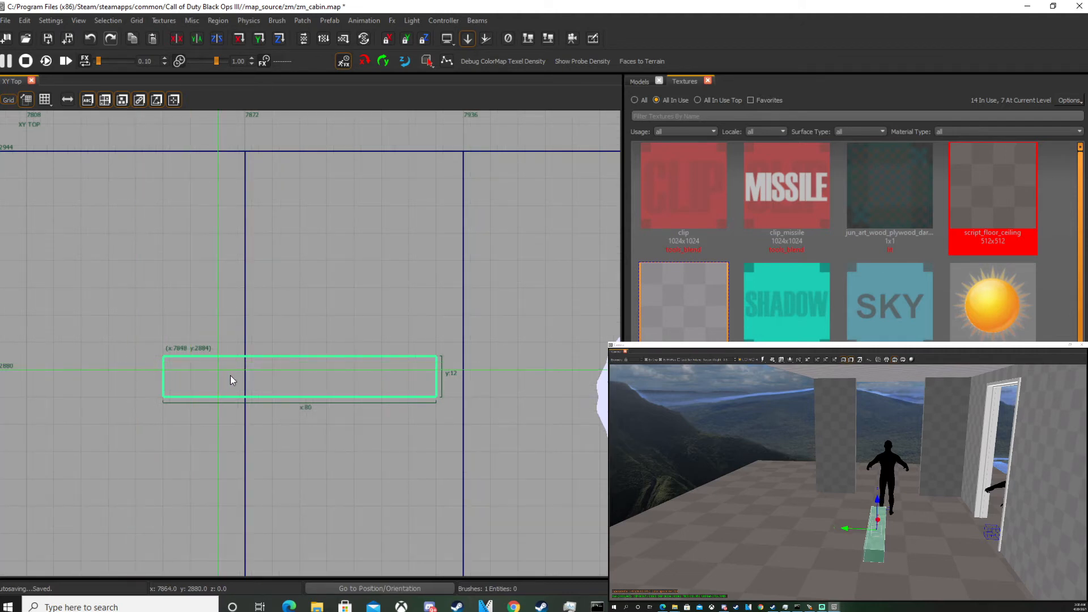
Move the step toward the back wall of the cabin.
scroll(386, 386, "down", 2)
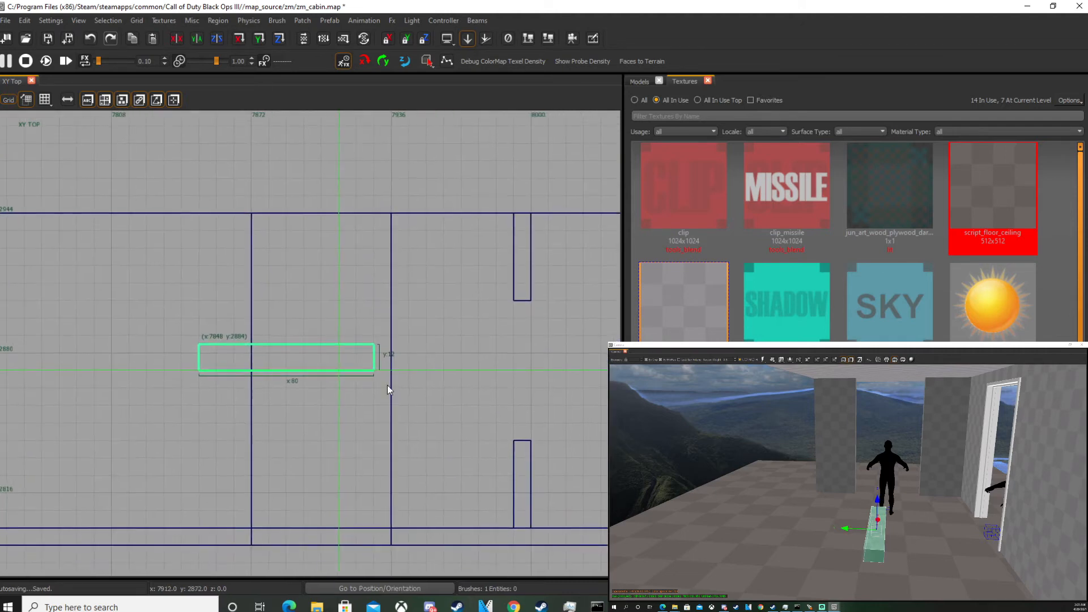
left_click_drag(333, 352, 364, 356)
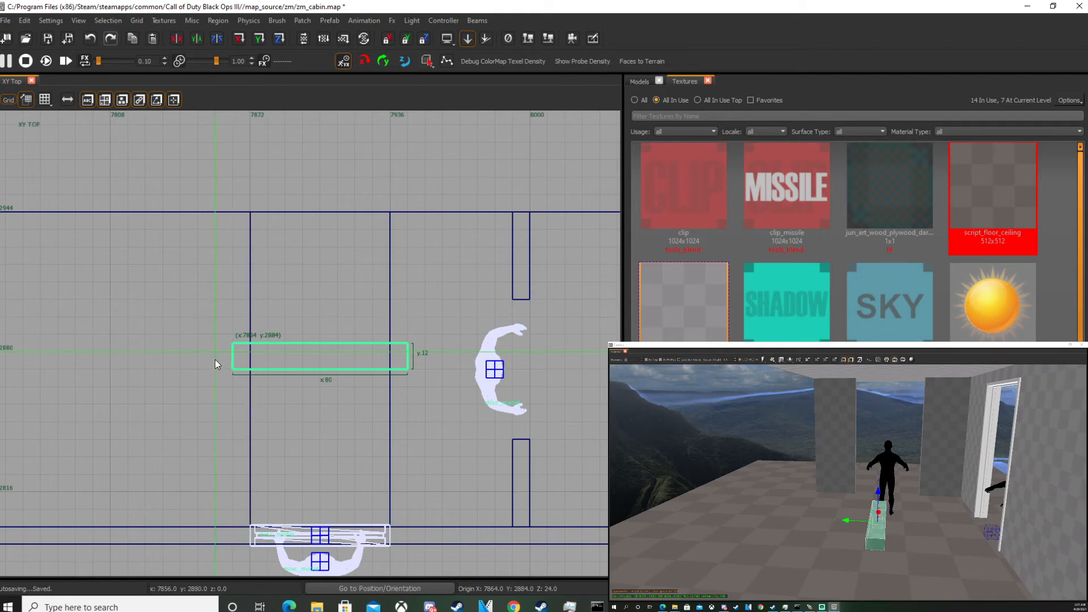
right_click_drag(267, 397, 280, 386)
left_click_drag(280, 385, 284, 317)
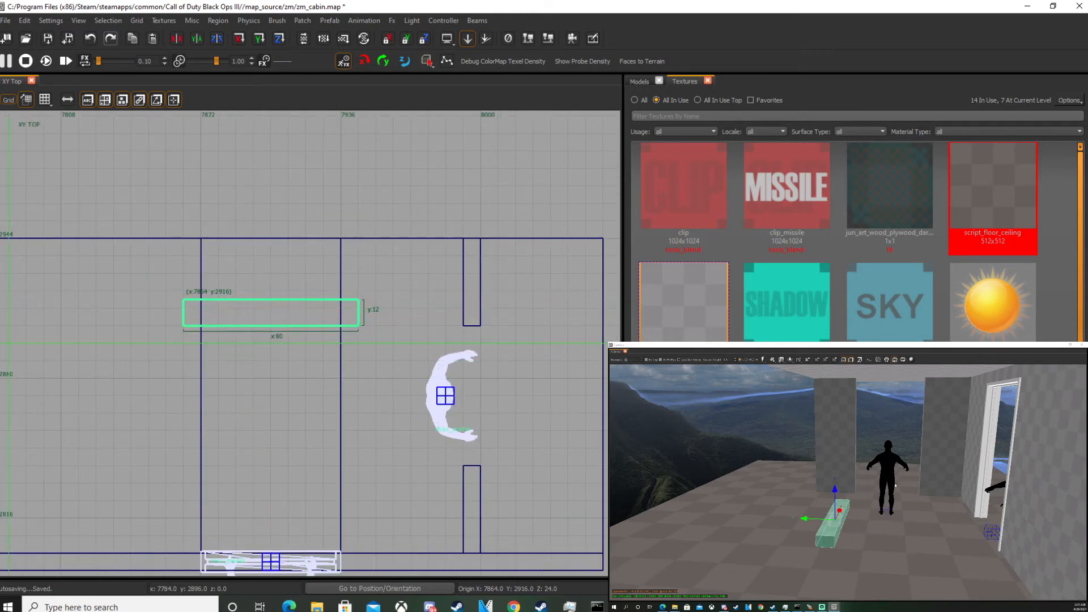
right_click_drag(240, 343, 236, 393)
scroll(269, 374, "up", 1)
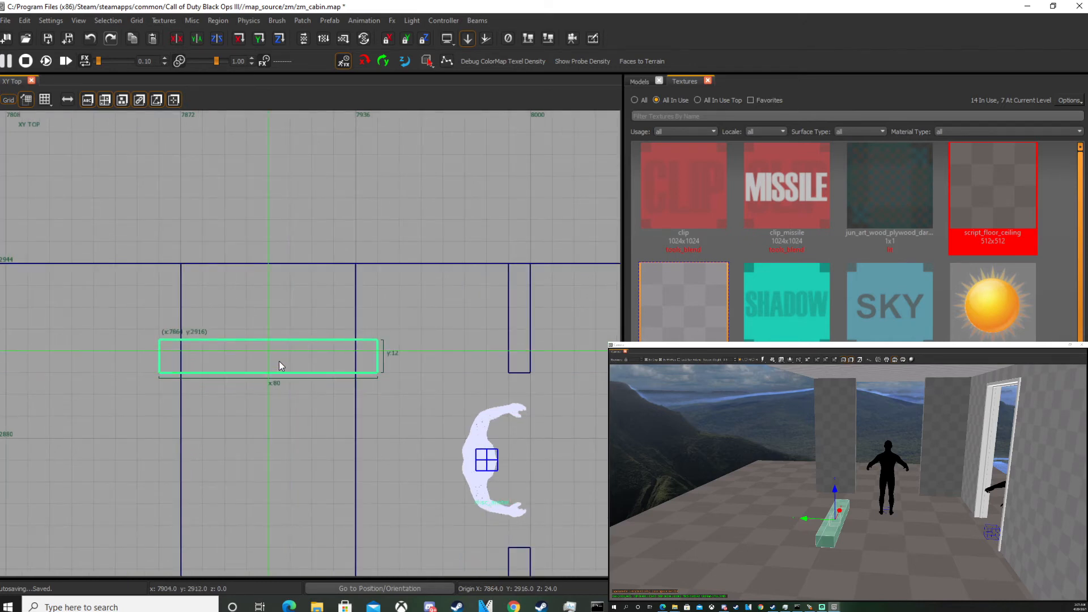
scroll(292, 362, "down", 2)
scroll(292, 360, "up", 2)
Copy the step and place the copy 8 units higher and 12 units further back.
key("ctrl+Tab")
key("ctrl+Tab")
scroll(302, 373, "down", 1)
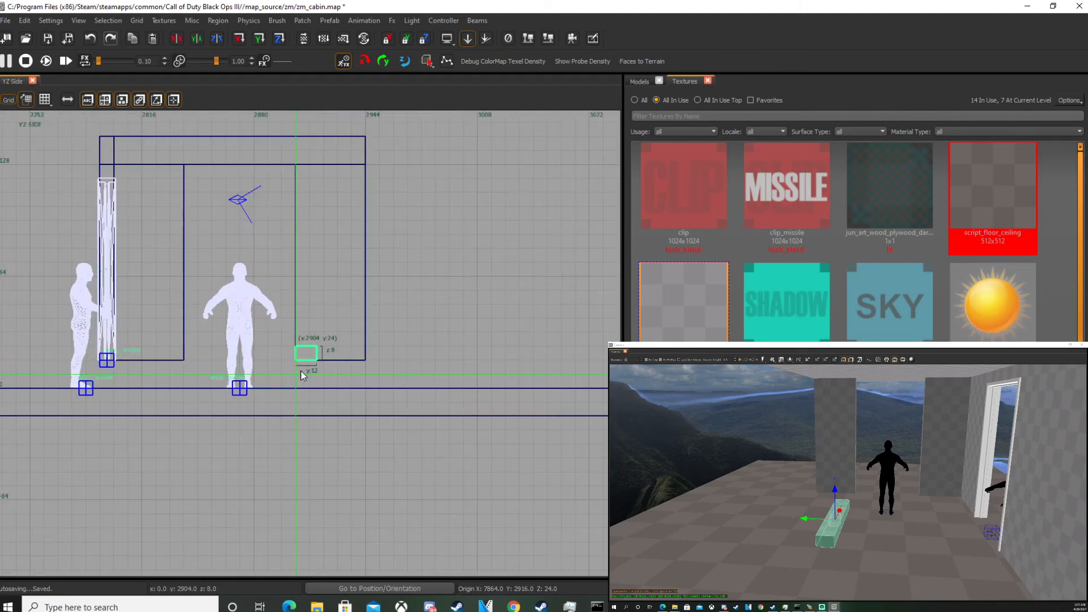
scroll(301, 372, "up", 5)
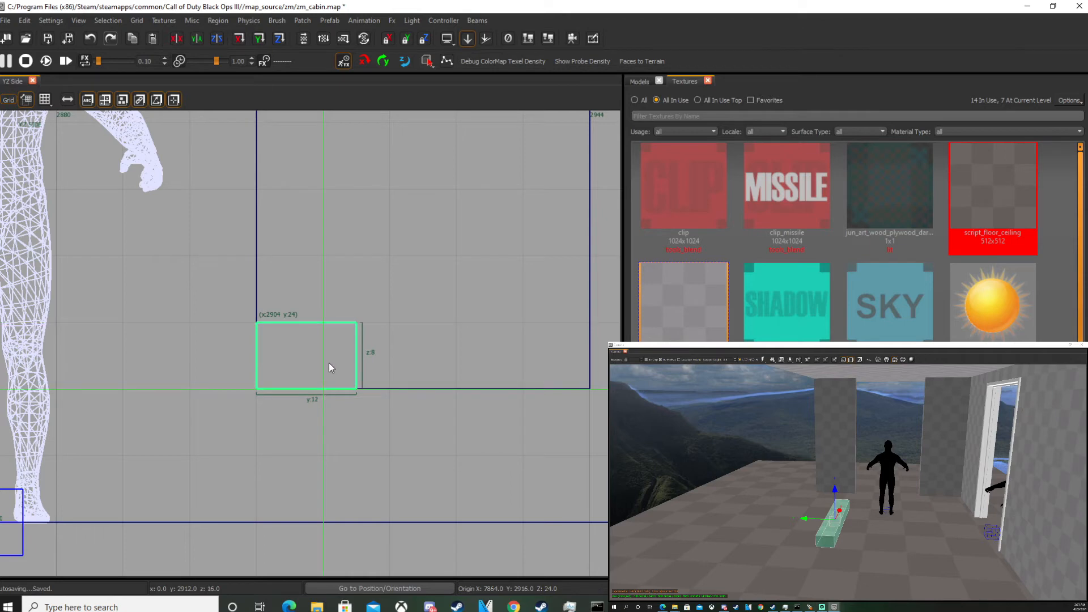
mouse_move(308, 374)
left_mouse_down()
mouse_move(342, 333)
mouse_move(383, 308)
mouse_move(410, 308)
mouse_move(384, 309)
left_mouse_up()
key("2")
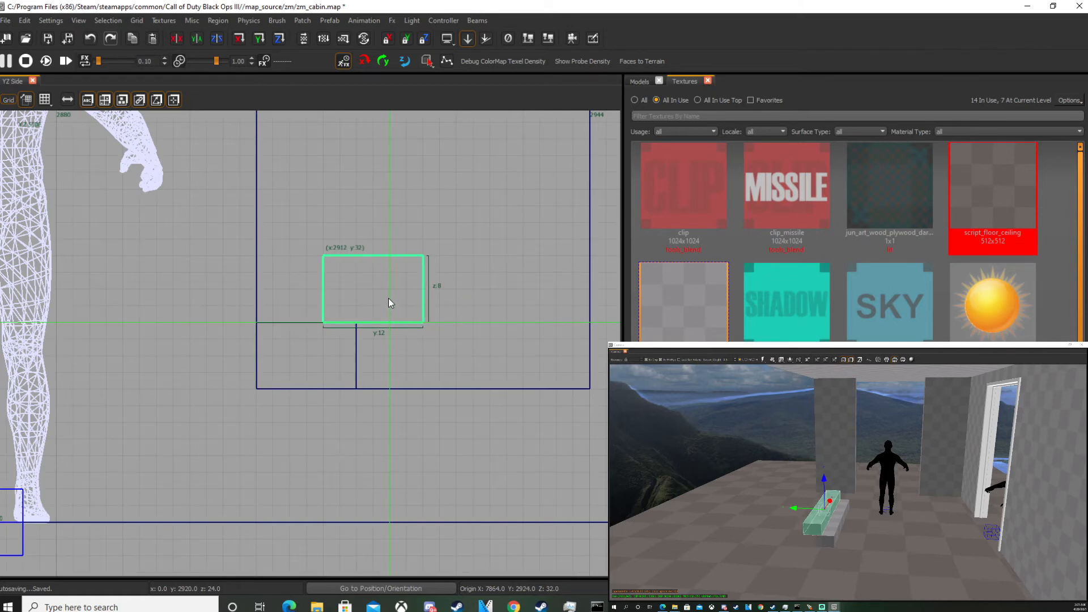
left_click_drag(359, 301, 389, 299)
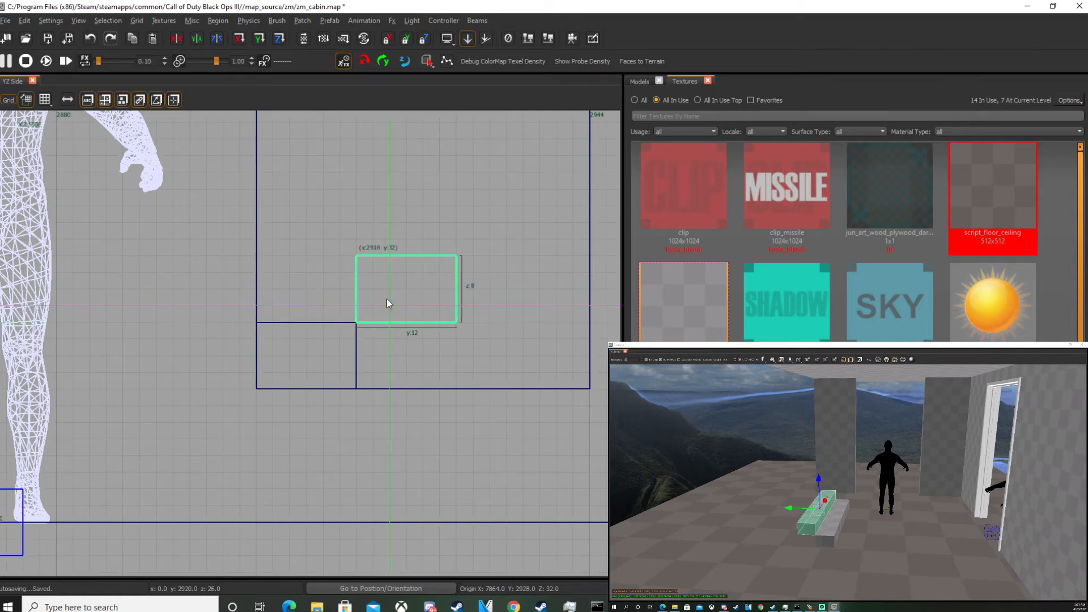
Select both steps and duplicate them one flight up to make four steps.
left_click(833, 514, "shift")
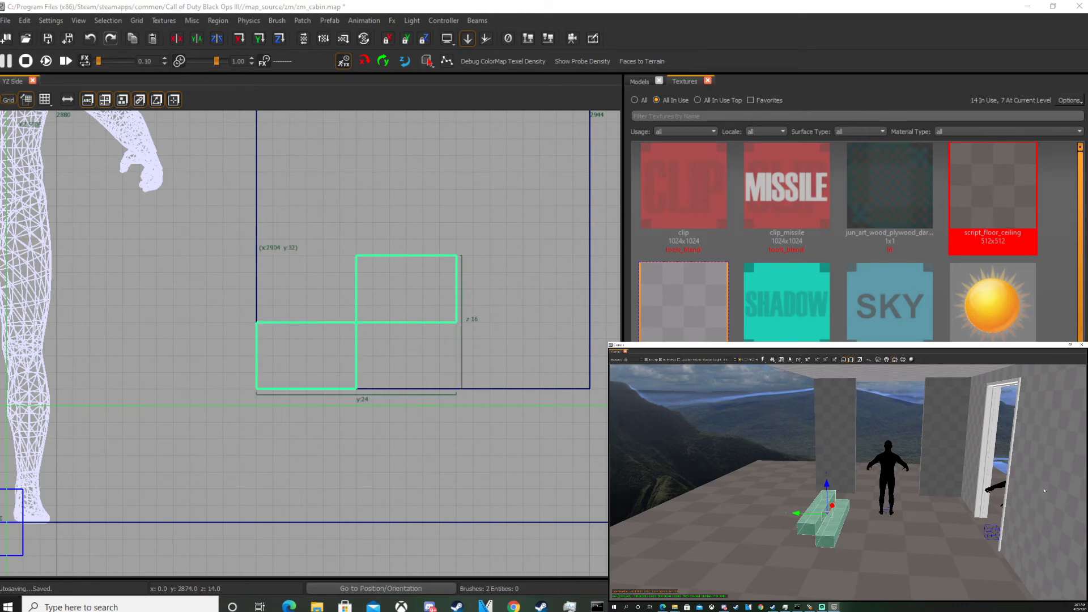
scroll(160, 367, "down", 3)
key("space")
mouse_move(255, 362)
left_mouse_down()
mouse_move(377, 281)
mouse_move(367, 280)
left_mouse_up()
Select all four steps and duplicate them up the slope to make eight steps.
left_click(822, 507, "shift")
left_click(837, 513, "shift")
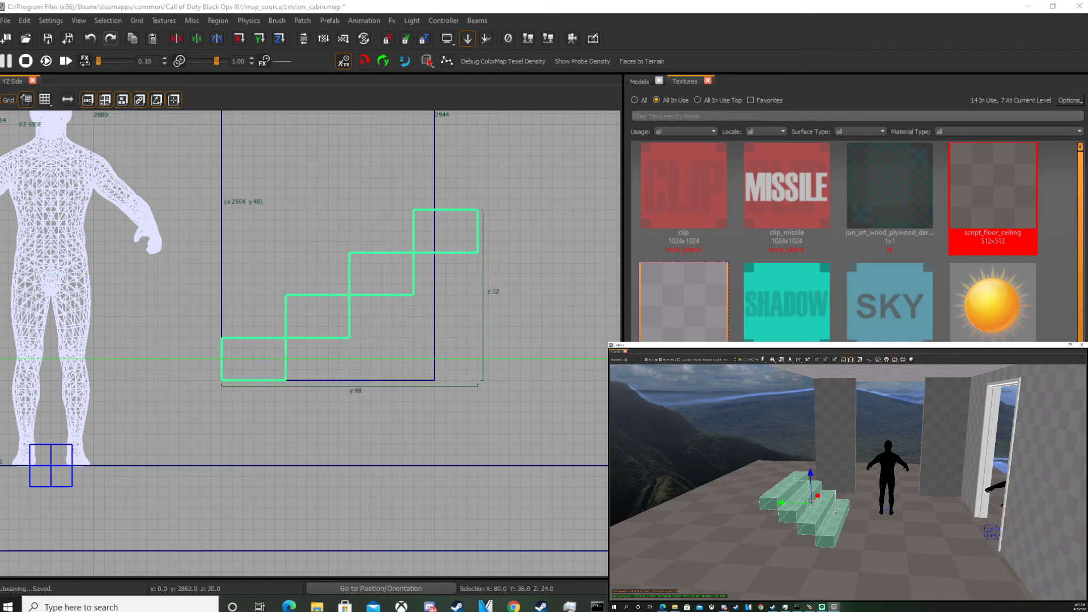
scroll(266, 349, "down", 3)
right_click_drag(265, 355, 177, 446)
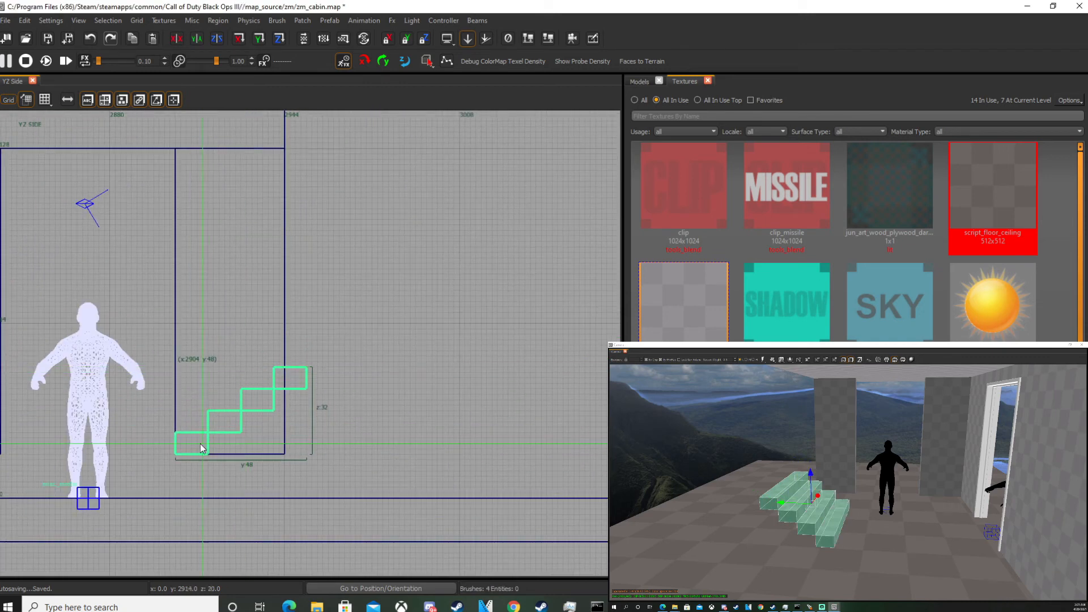
key("space")
left_click_drag(196, 443, 332, 361)
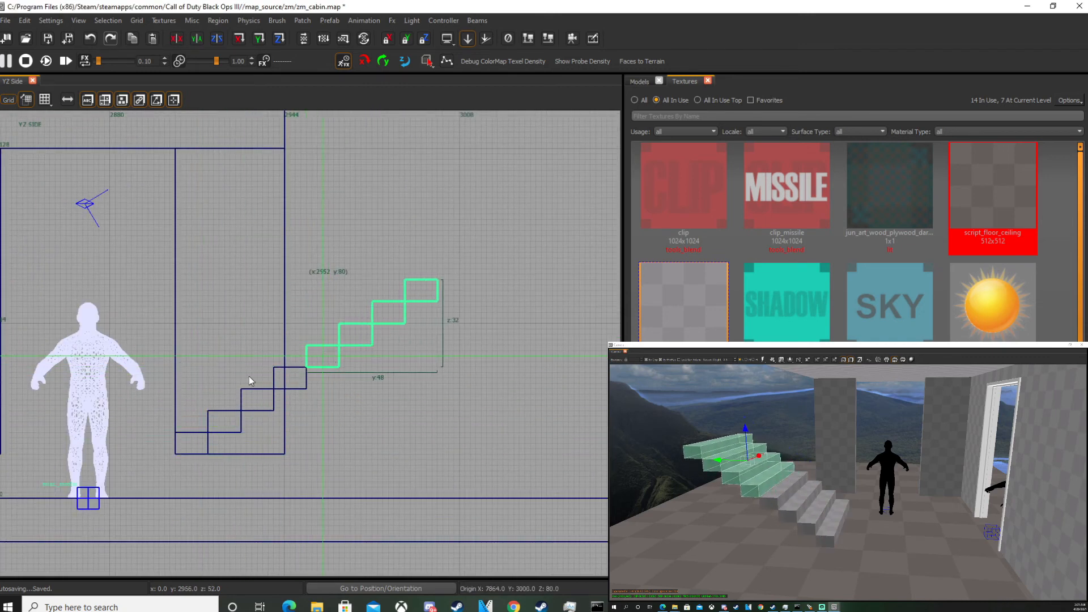
Select all eight steps and duplicate them further up to complete a sixteen-step staircase.
left_click(798, 484, "shift")
left_click(813, 492, "shift")
left_click(828, 502, "shift")
left_click(842, 510, "shift")
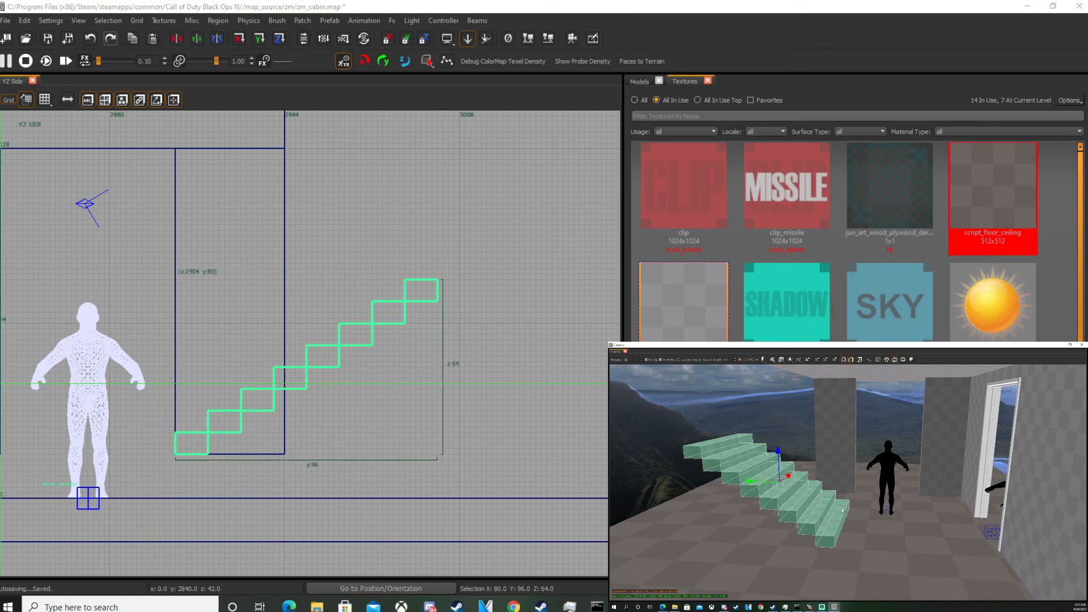
scroll(109, 404, "down", 4)
scroll(135, 398, "up", 3)
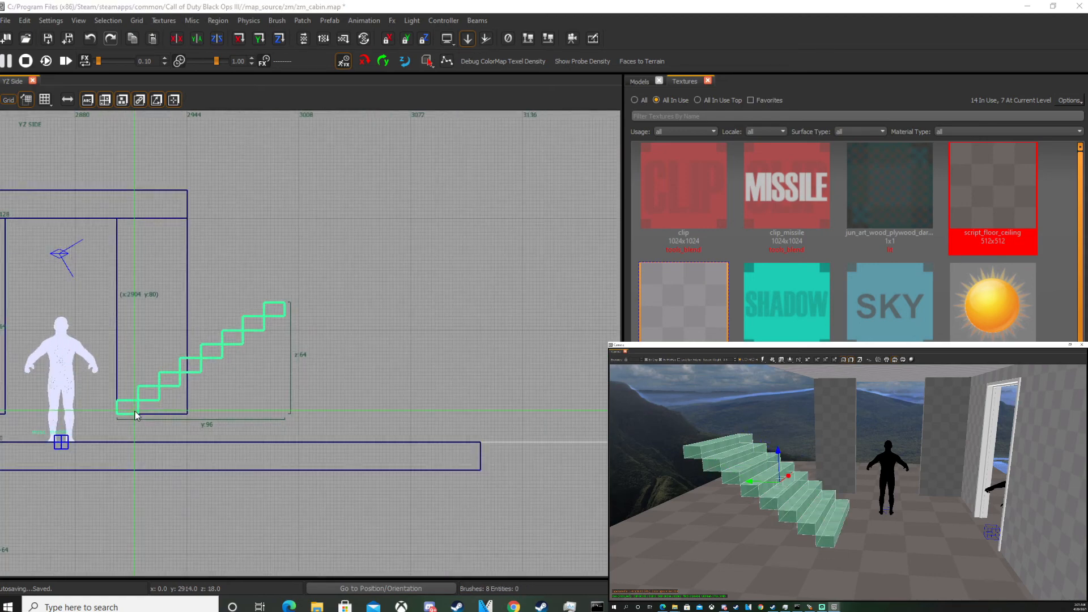
left_click_drag(133, 413, 301, 301)
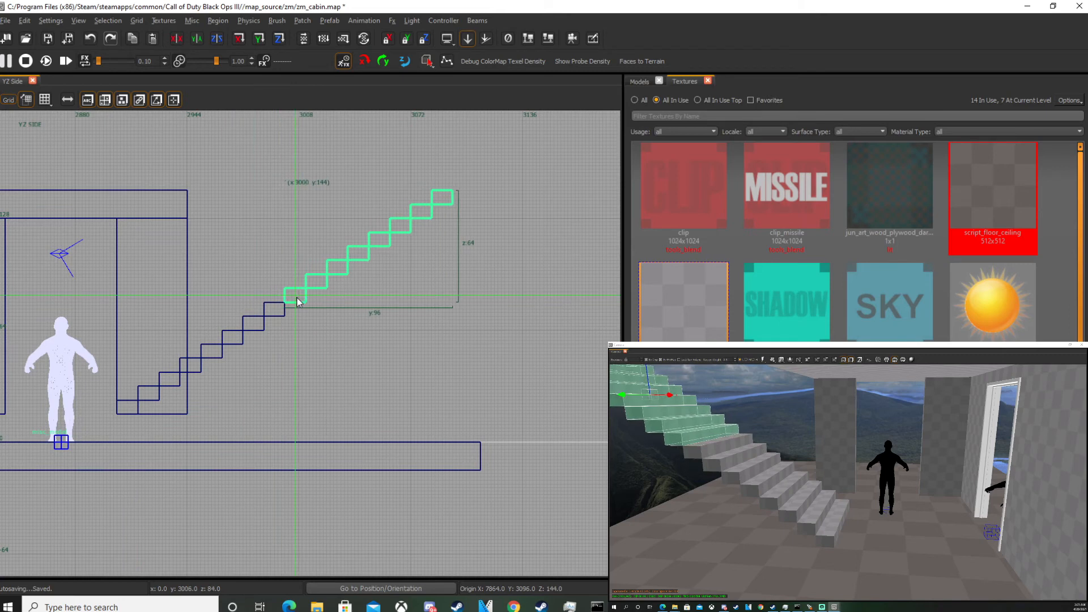
right_click_drag(193, 197, 219, 248)
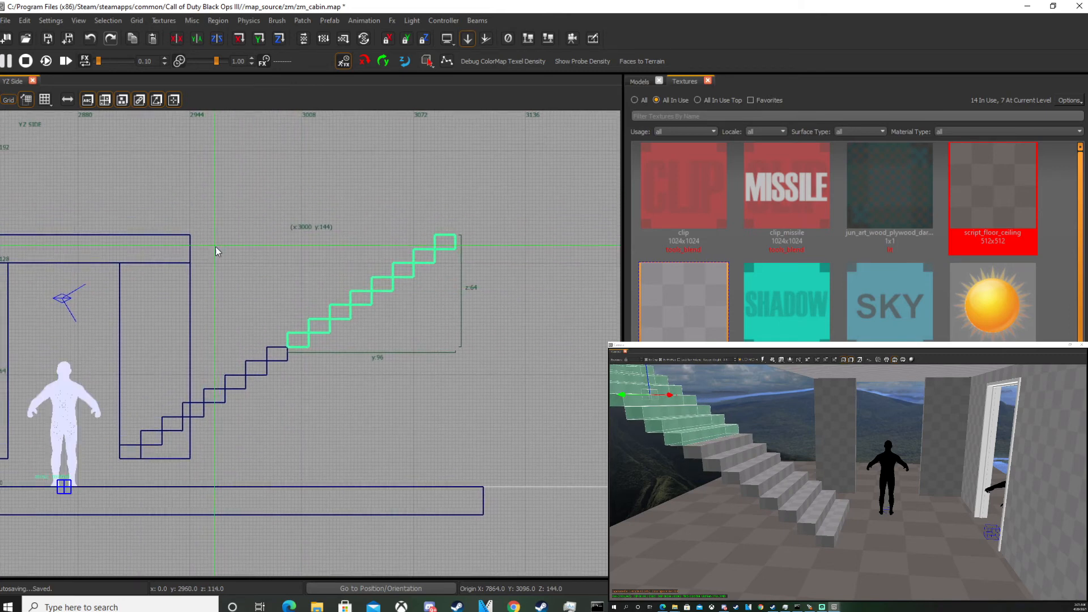
scroll(189, 235, "up", 4)
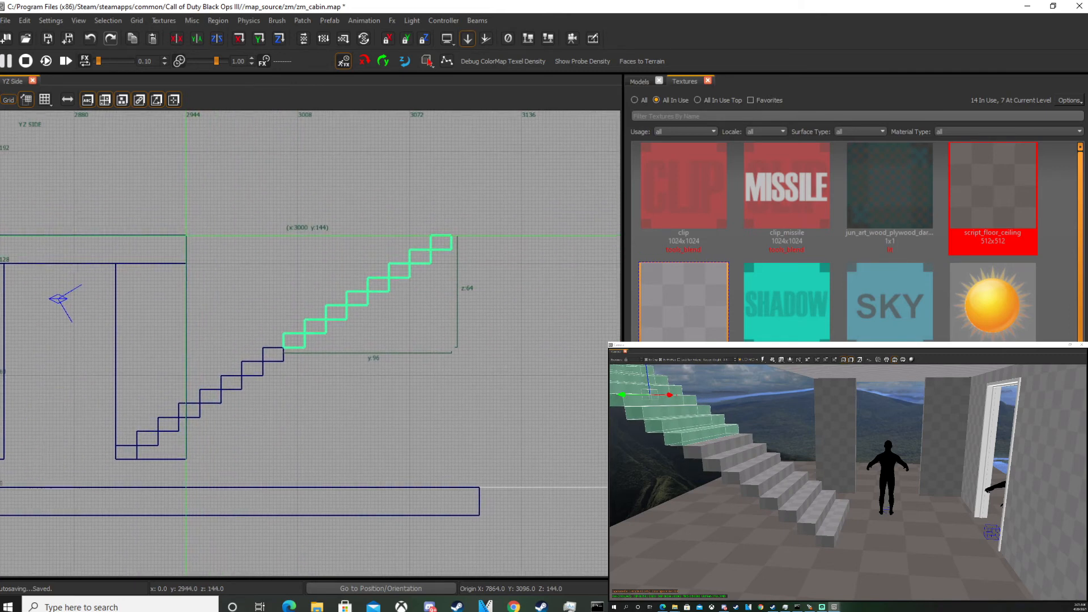
scroll(311, 343, "down", 4)
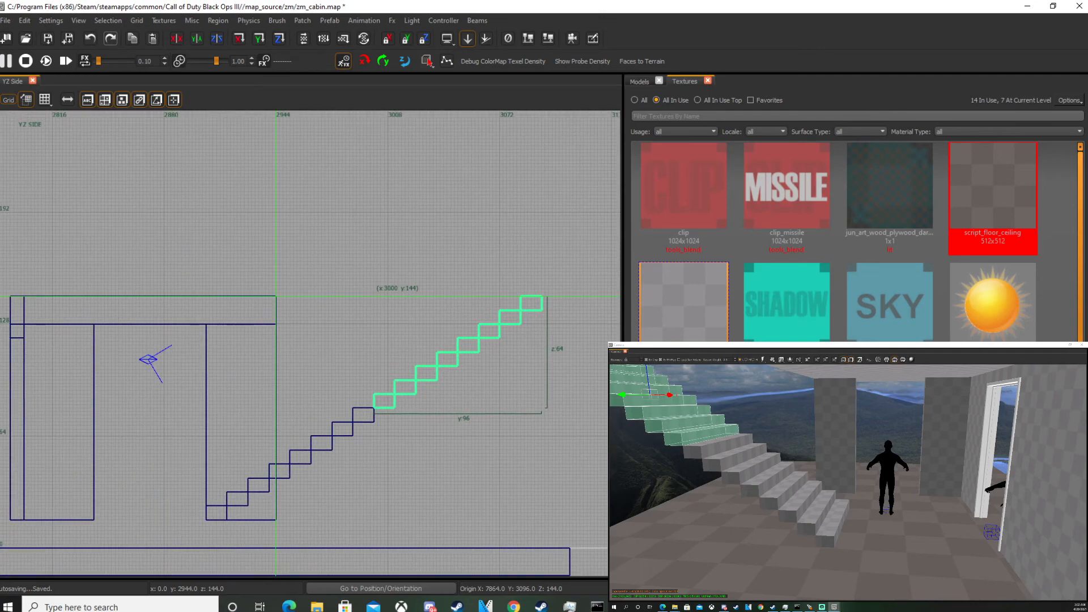
key("Escape")
Inspect the staircase from inside and around the cabin in the camera view.
key("Down")
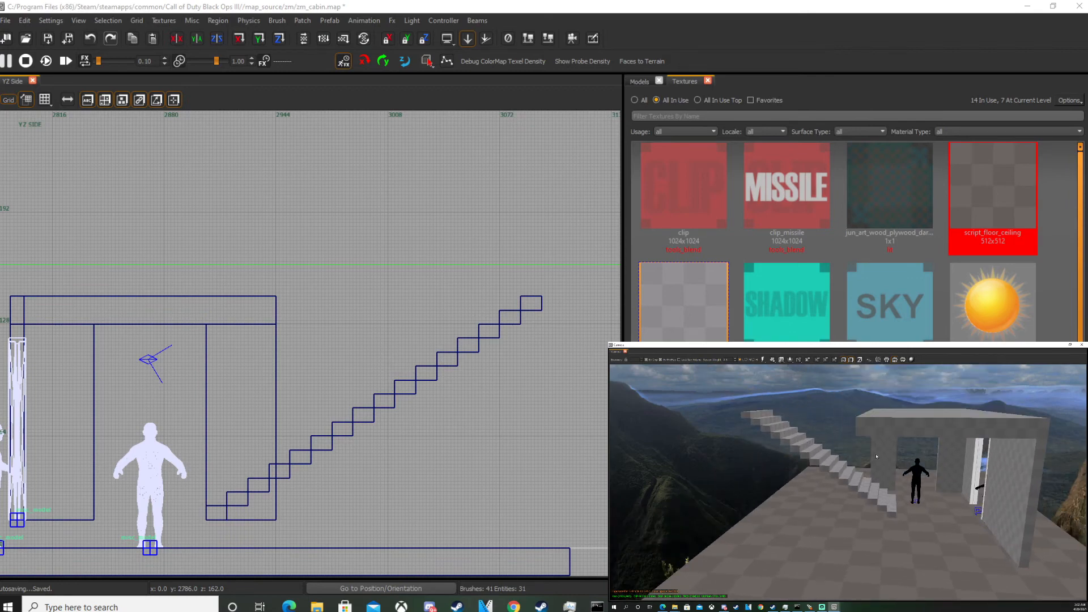
key("Up")
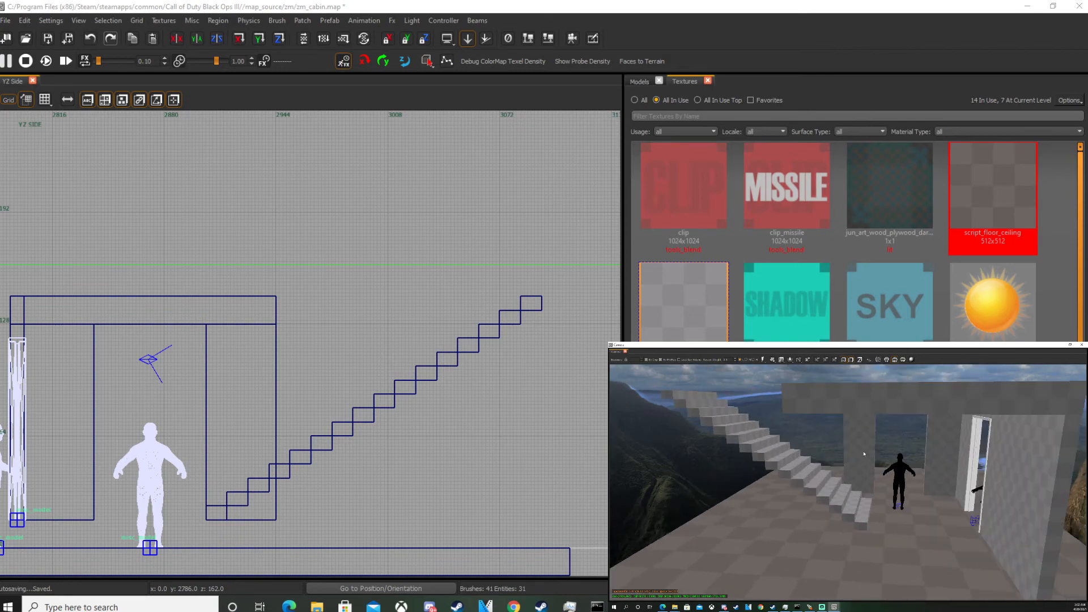
left_click(864, 454, "shift")
key("ctrl+Tab")
key("ctrl+Tab")
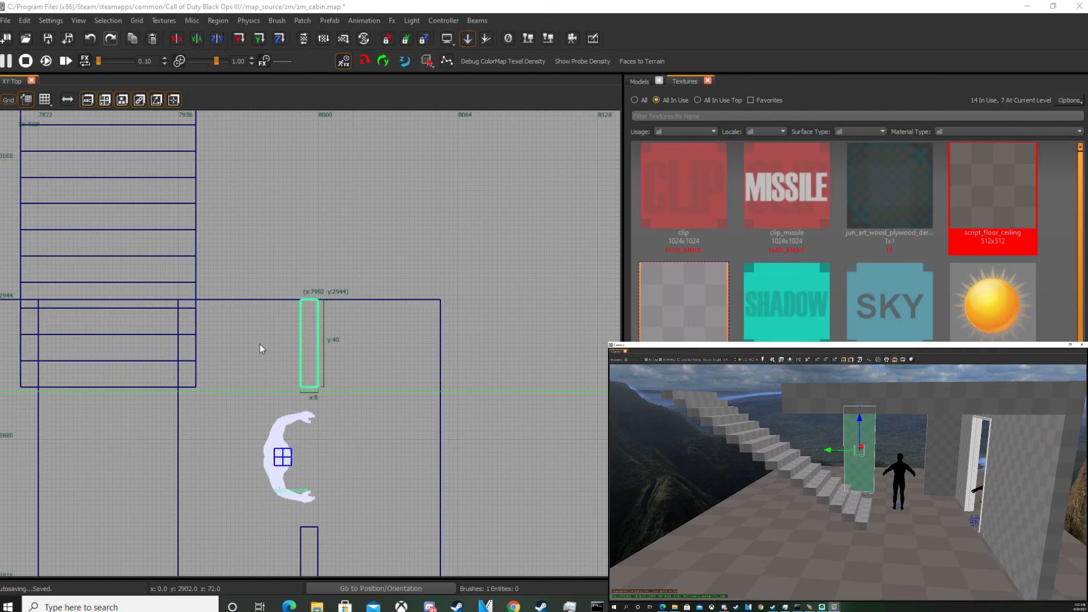
mouse_move(285, 371)
right_mouse_down()
mouse_move(366, 368)
mouse_move(379, 311)
mouse_move(299, 388)
right_mouse_up()
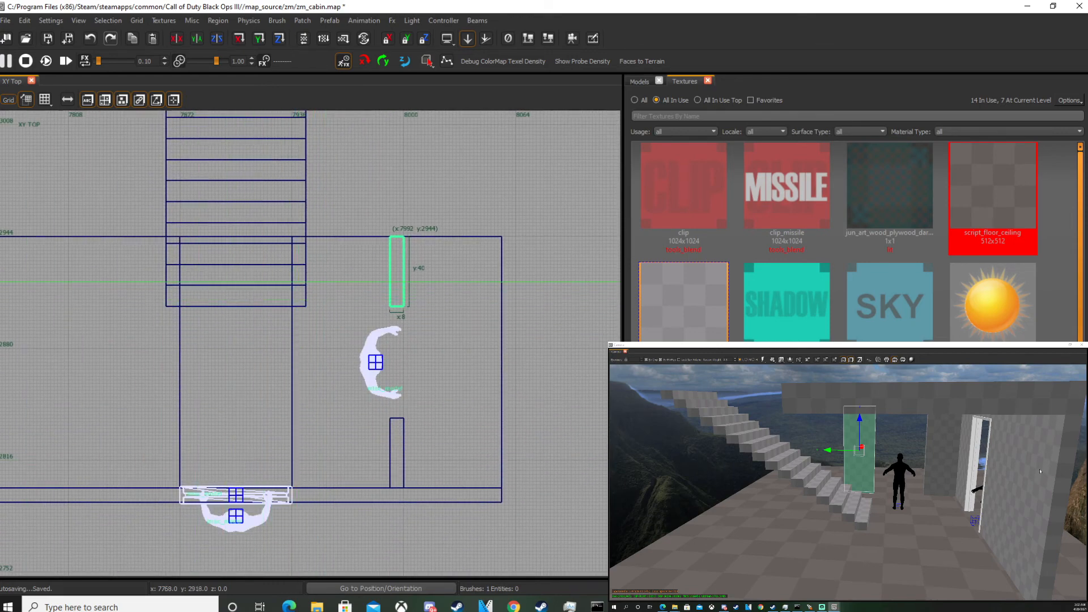
right_click_drag(824, 486, 997, 492)
right_click_drag(884, 491, 867, 489)
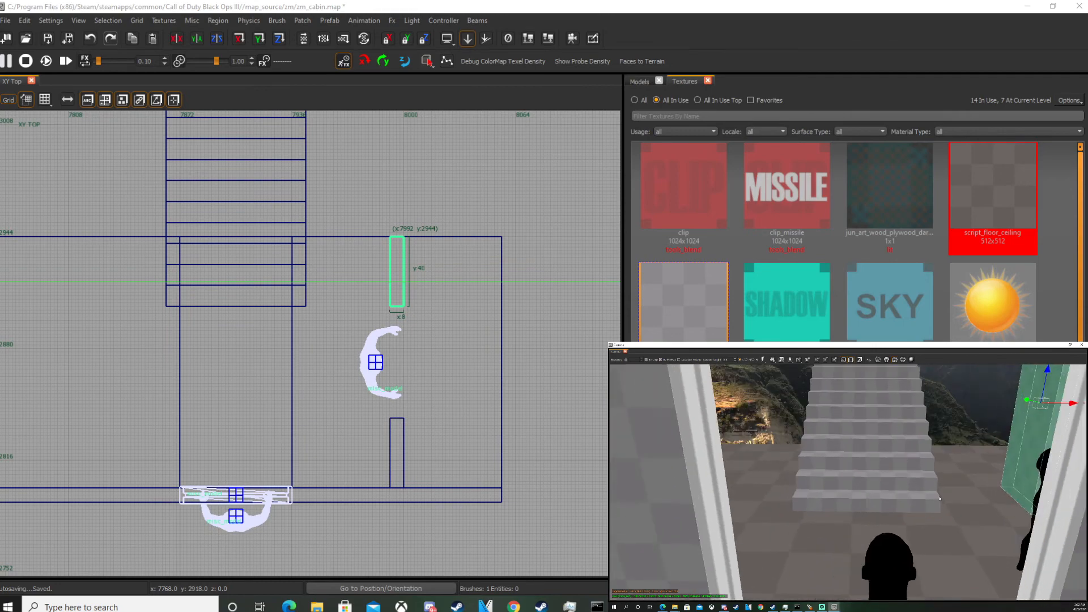
key("Escape")
right_click_drag(907, 479, 906, 449)
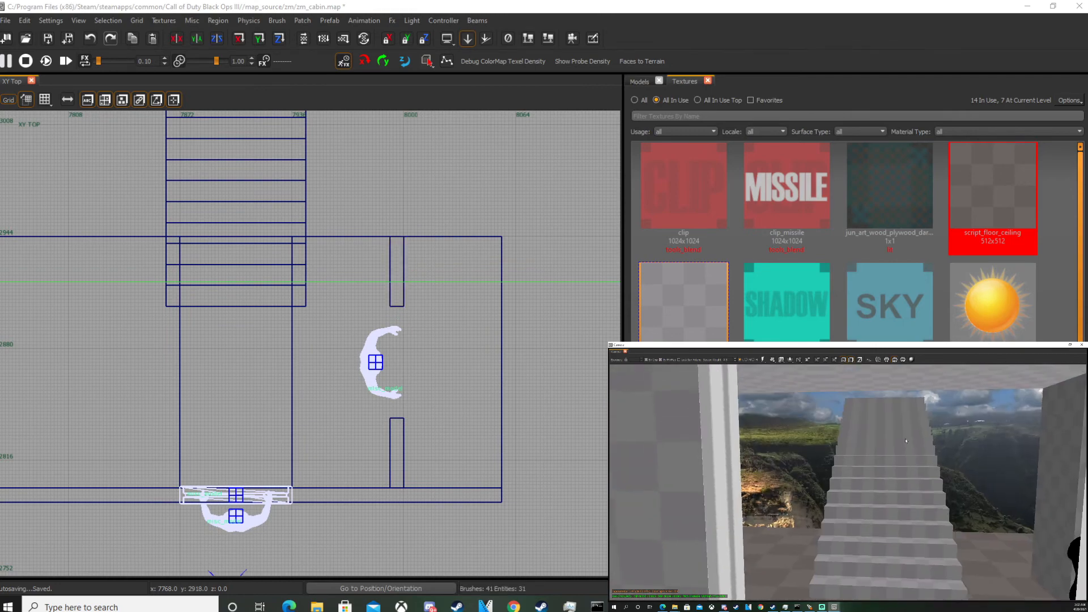
left_click_drag(904, 405, 915, 569, "shift")
right_click_drag(915, 569, 916, 593)
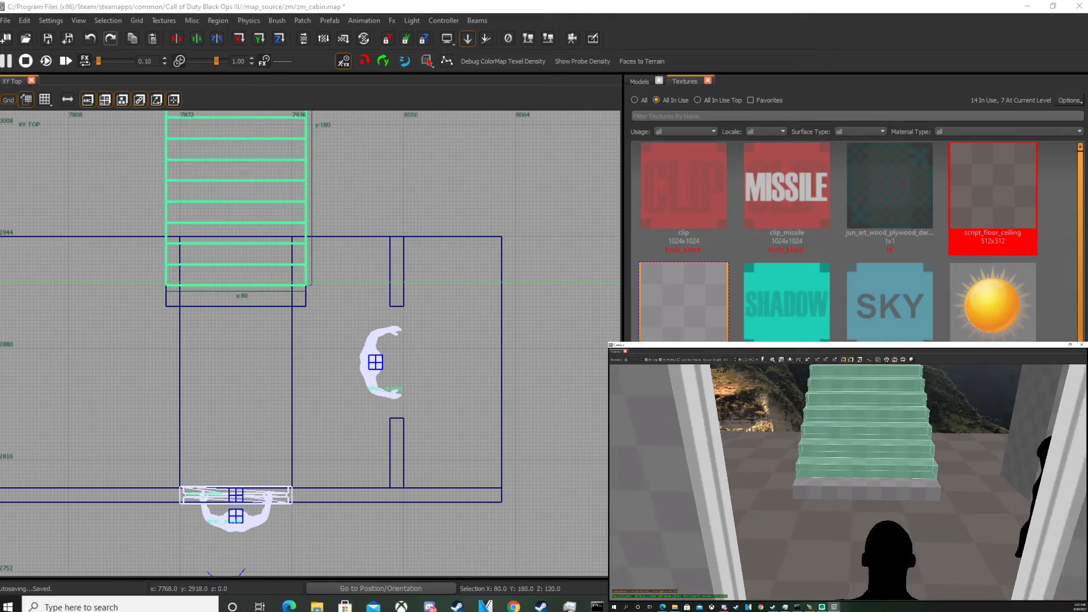
Select the whole staircase and shift it sideways to line up with the cabin's interior wall.
left_click(914, 491, "shift")
scroll(267, 295, "up", 2)
left_click_drag(235, 291, 366, 292)
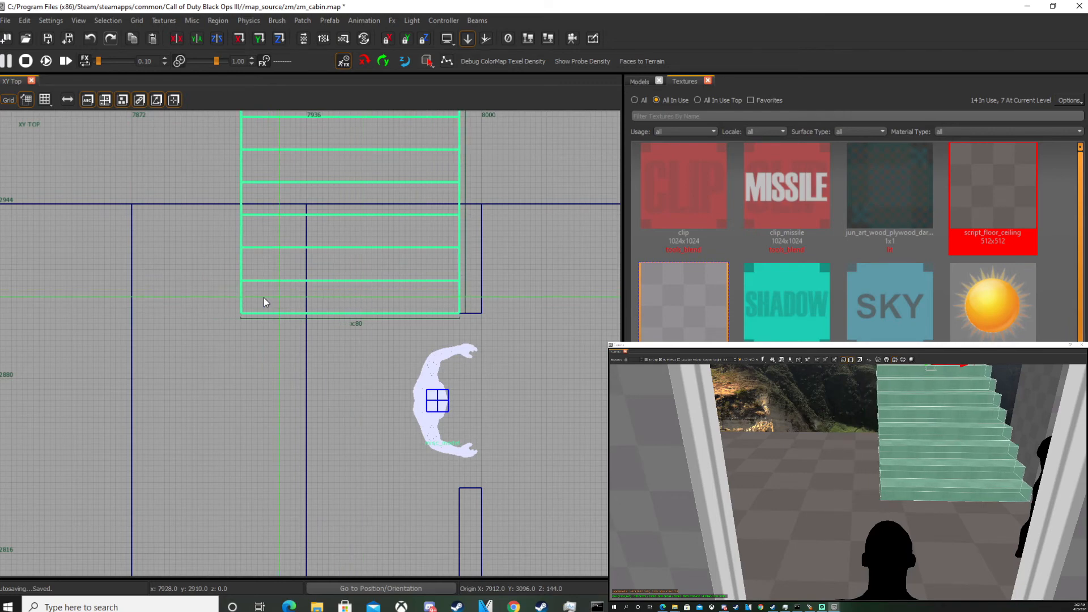
key("Escape")
Select the cabin's front exterior wall brush and stretch it to about 320 units long in the top view.
scroll(920, 466, "down", 3)
right_click_drag(921, 466, 921, 467)
left_click(824, 463)
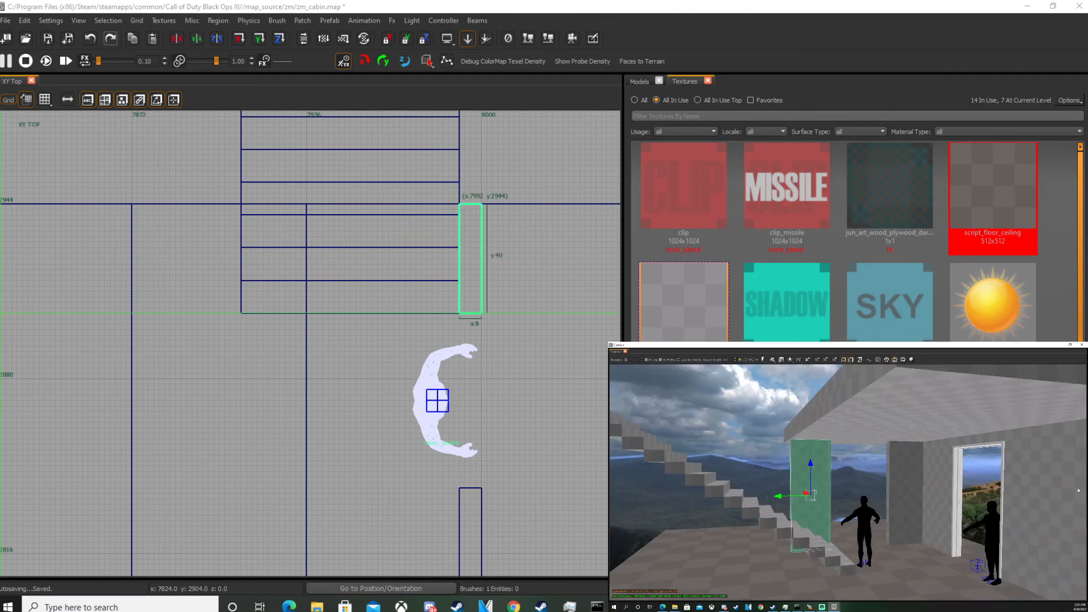
scroll(306, 431, "down", 4)
left_click_drag(293, 441, 295, 259)
scroll(281, 318, "up", 3)
right_click_drag(866, 488, 884, 484)
key("Escape")
left_click(885, 483, "shift")
scroll(213, 339, "down", 5)
scroll(220, 345, "down", 5)
right_click_drag(222, 417, 231, 330)
scroll(236, 366, "up", 5)
mouse_move(282, 363)
right_mouse_down()
mouse_move(256, 373)
mouse_move(261, 359)
right_mouse_up()
left_click_drag(261, 359, 478, 366)
scroll(478, 366, "up", 5)
scroll(436, 352, "down", 2)
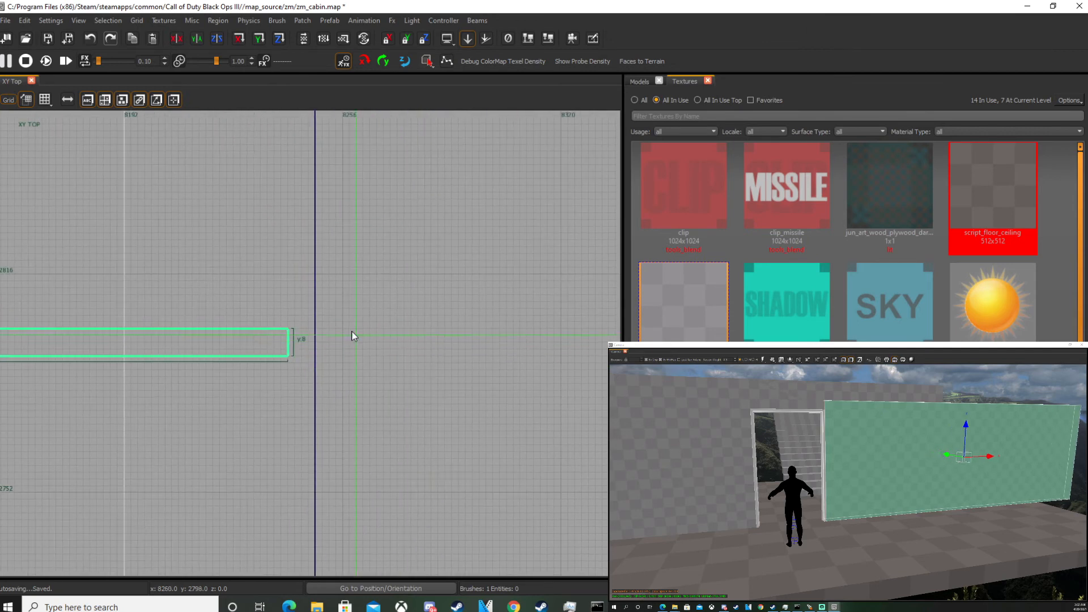
left_click_drag(327, 343, 382, 343)
scroll(199, 344, "down", 4)
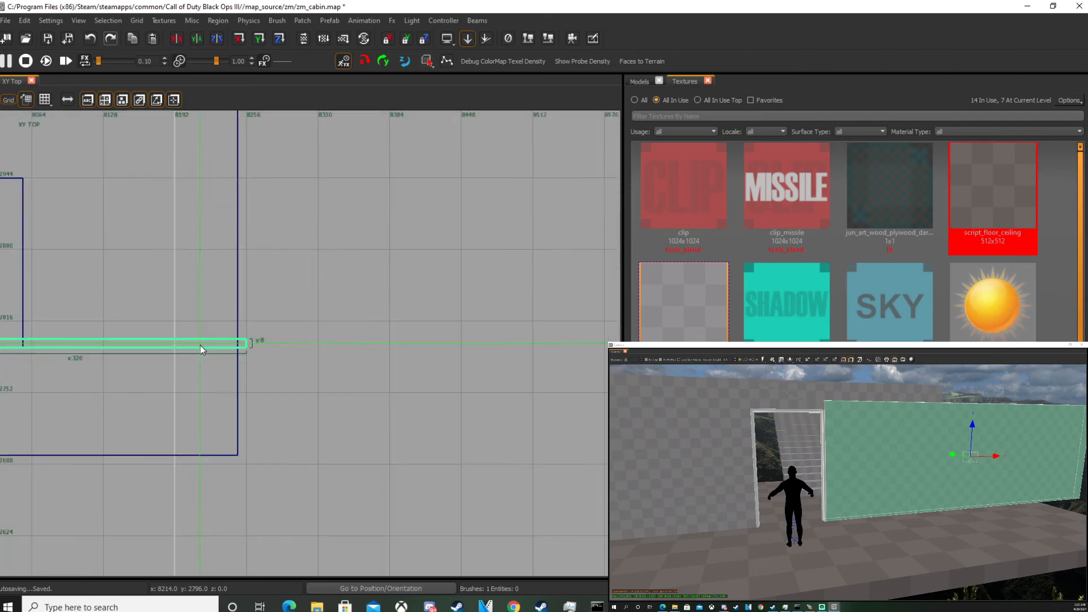
Reposition the 320-unit front wall so it starts at x 7936 along the cabin's front edge.
key("Escape")
left_click(1013, 514, "shift")
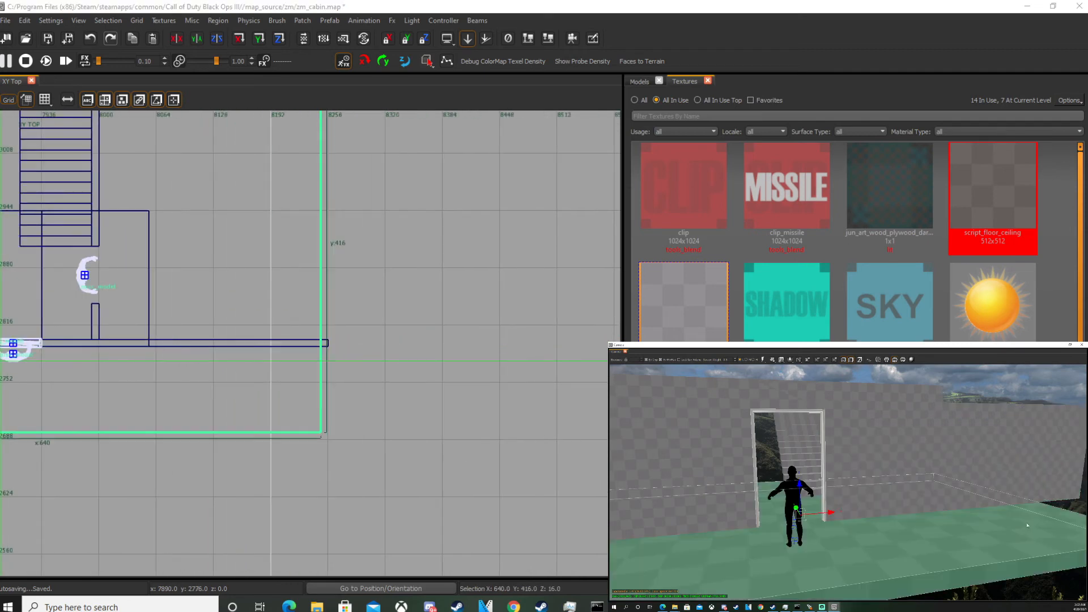
scroll(342, 353, "up", 4)
left_click_drag(317, 354, 339, 344)
key("Escape")
right_click_drag(936, 467, 915, 506)
left_click(915, 506, "shift")
mouse_move(102, 350)
right_mouse_down()
mouse_move(192, 364)
mouse_move(222, 383)
right_mouse_up()
scroll(245, 363, "down", 5)
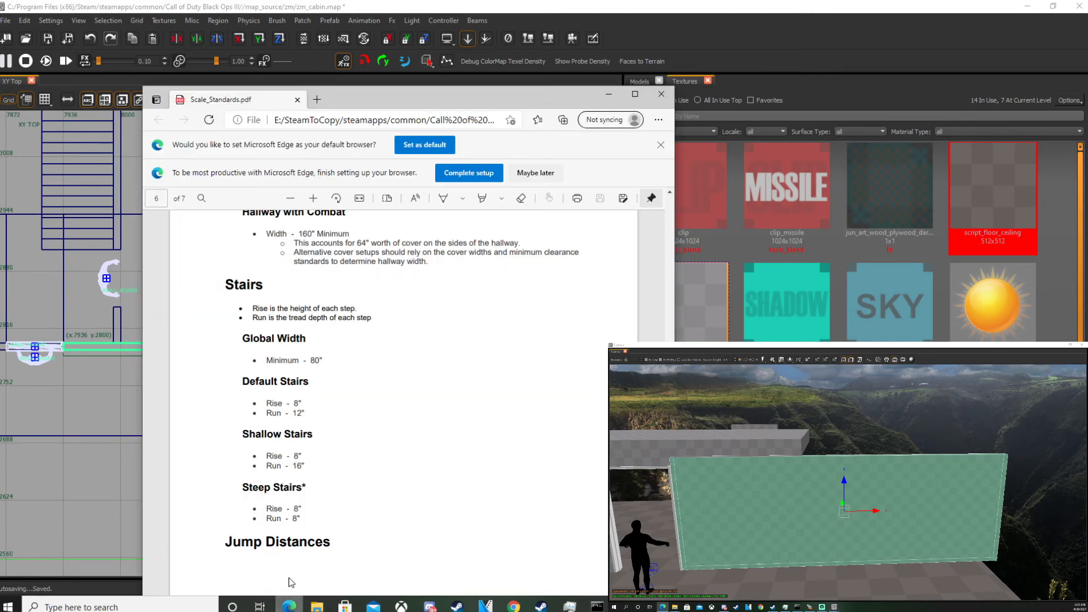
Review the window dimensions in the Scale_Standards PDF.
left_click(289, 607)
scroll(296, 375, "up", 5)
scroll(295, 376, "up", 6)
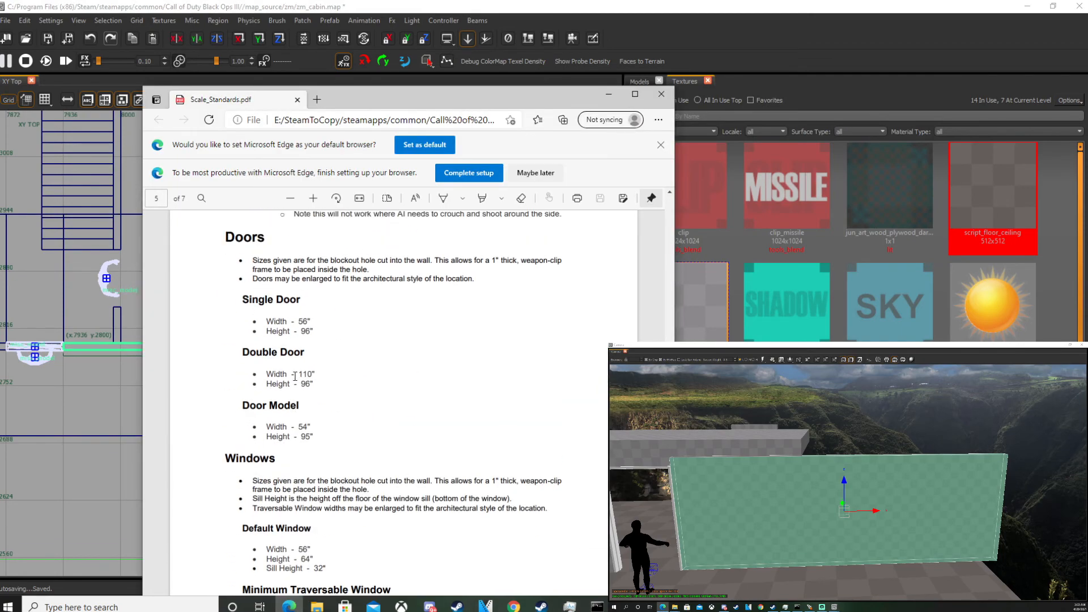
scroll(258, 369, "down", 4)
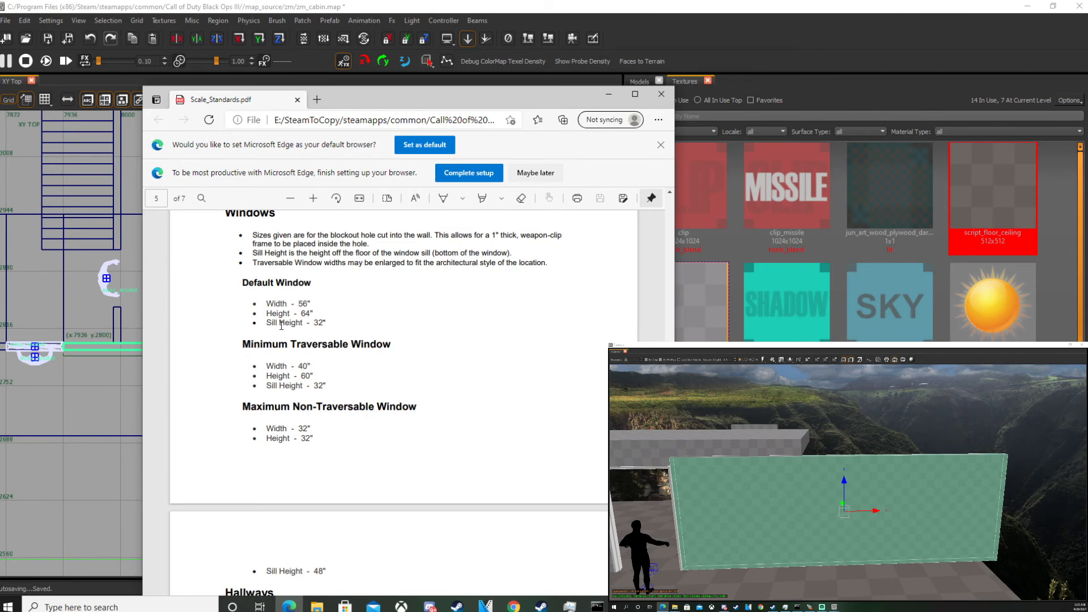
scroll(274, 301, "up", 2)
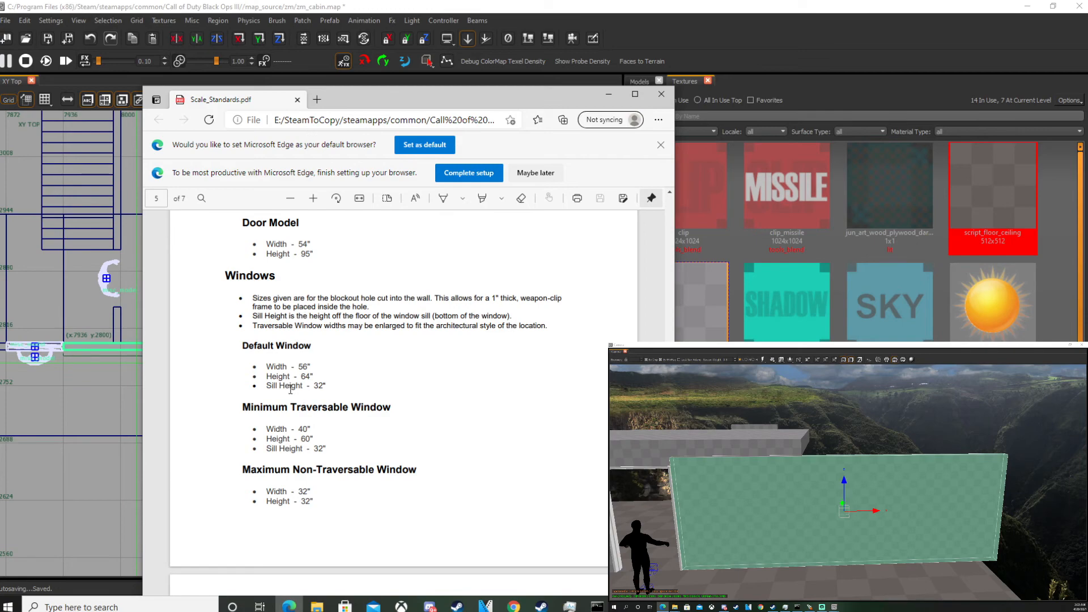
key("alt+Tab")
Clip the front wall across at x 8128.
scroll(232, 348, "up", 4)
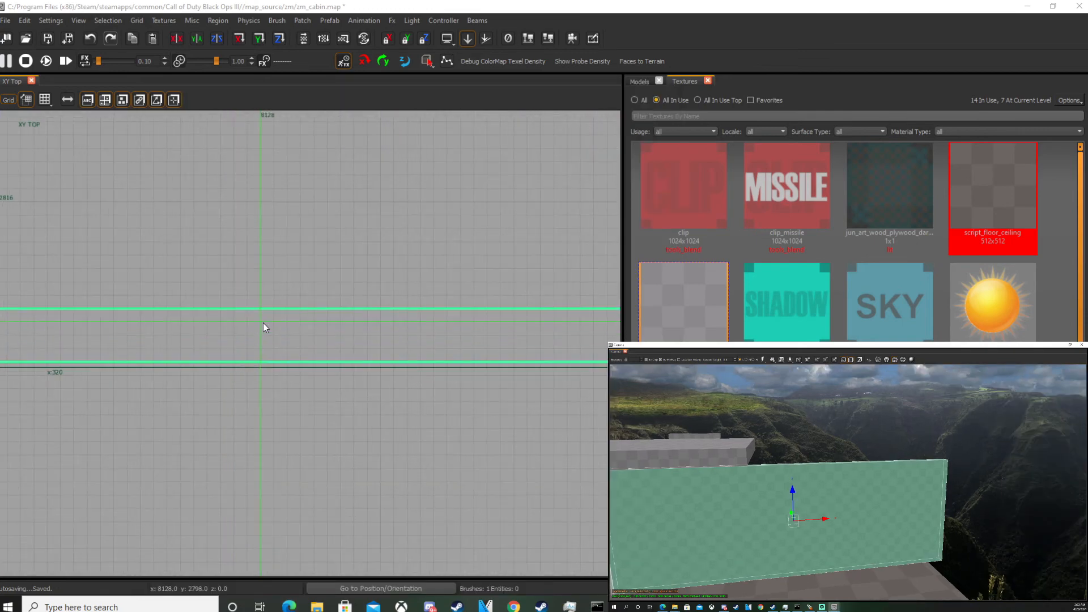
scroll(258, 322, "down", 2)
left_click(259, 322)
left_click(259, 336)
key("Return")
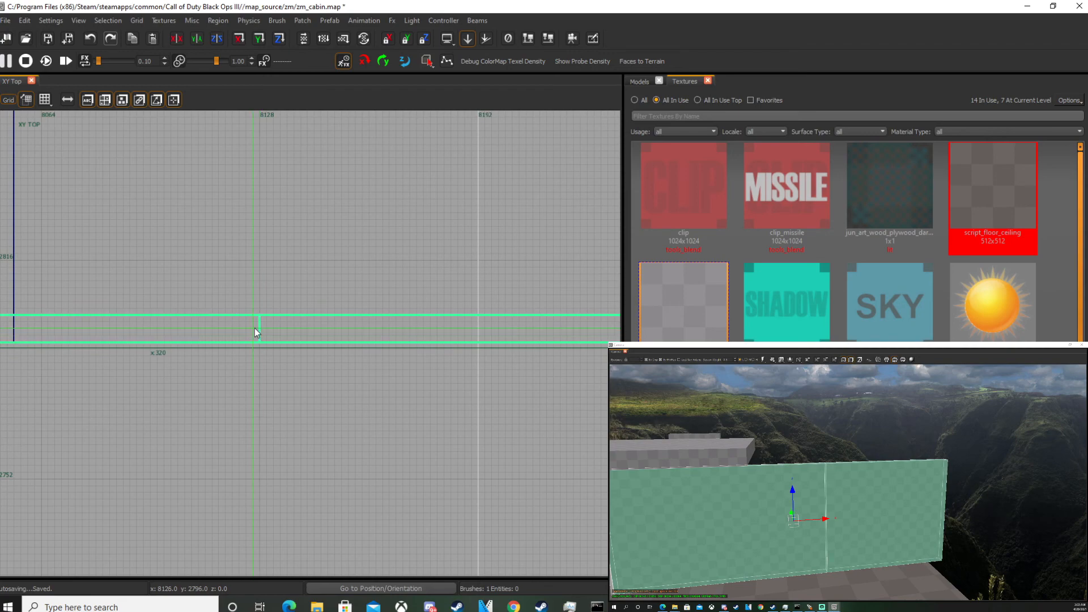
Clip the front wall again at x 8192, isolating a 64-unit wall section.
key("Escape")
left_click(862, 498)
scroll(139, 379, "down", 2)
scroll(238, 368, "up", 2)
left_click(317, 333)
left_click(317, 360)
key("Return")
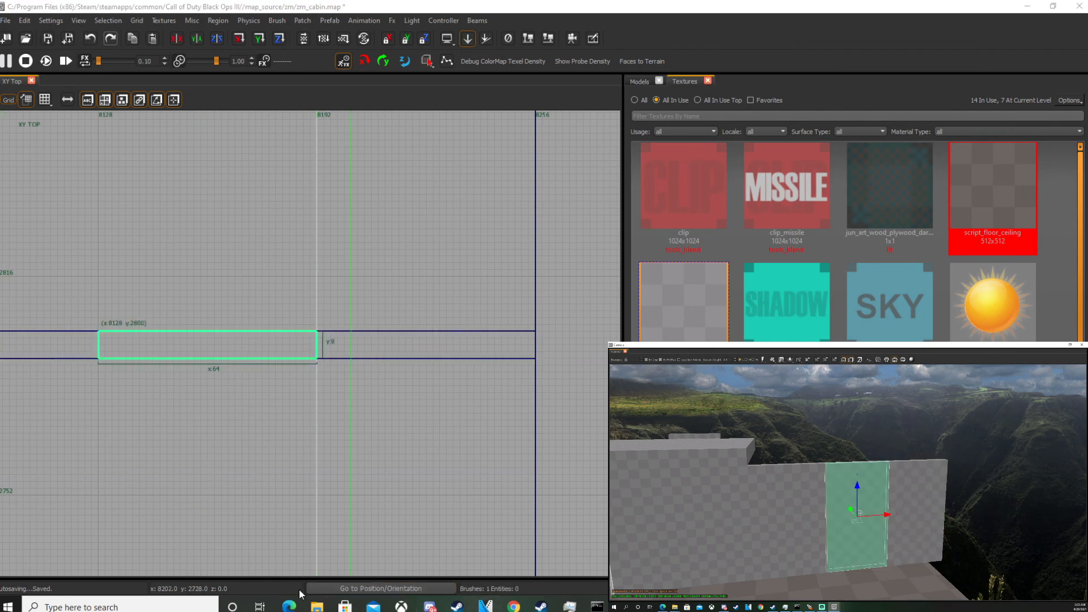
Narrow the isolated wall section to 56 units wide, starting at x 8132, per the default window width.
left_click(289, 606)
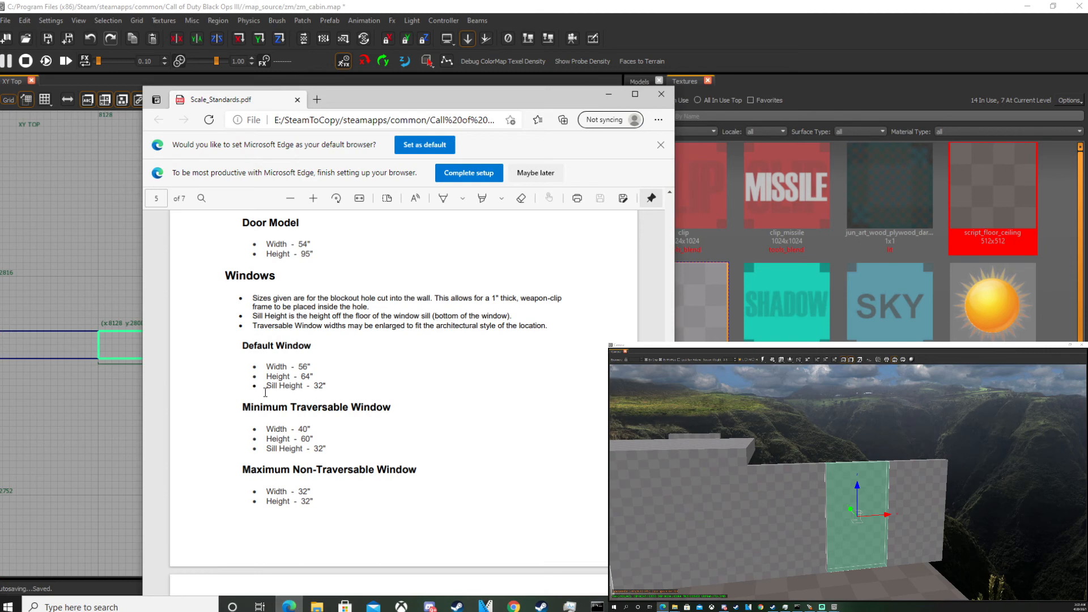
left_click(97, 365)
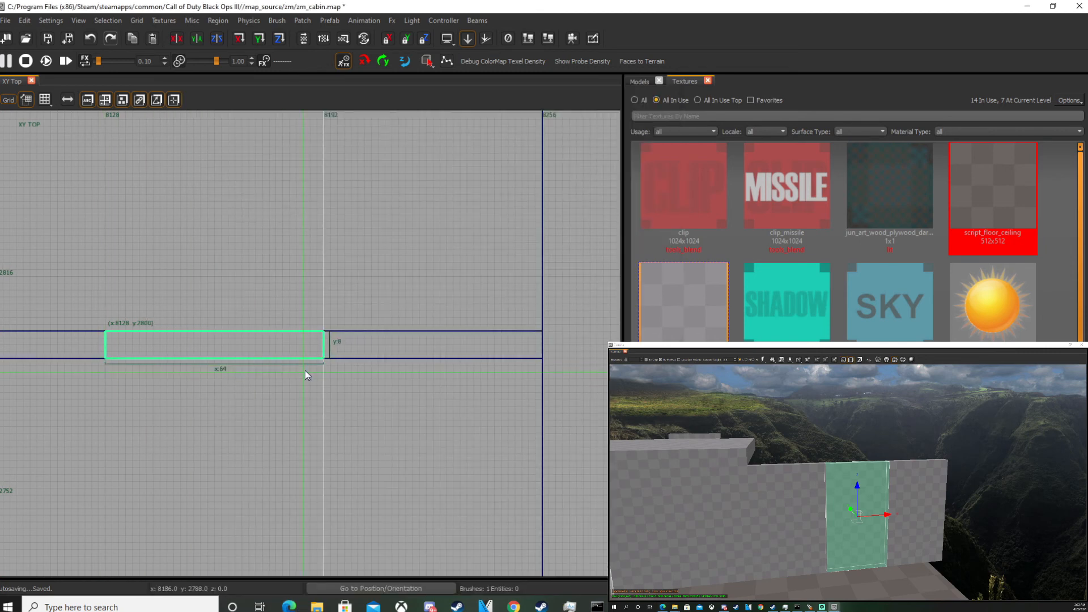
left_click_drag(349, 342, 323, 342)
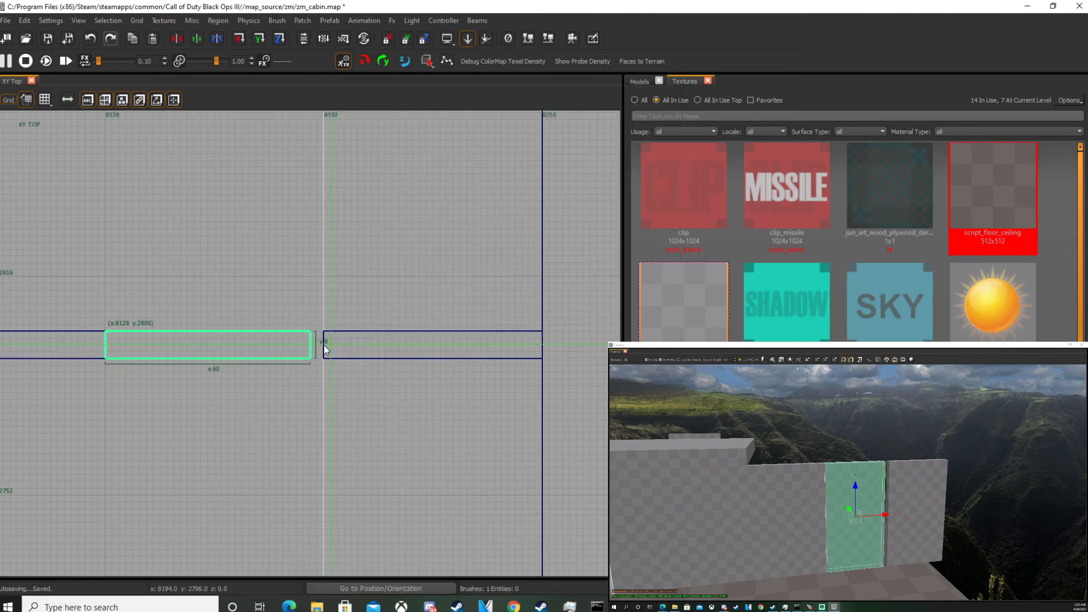
left_click_drag(83, 345, 93, 343)
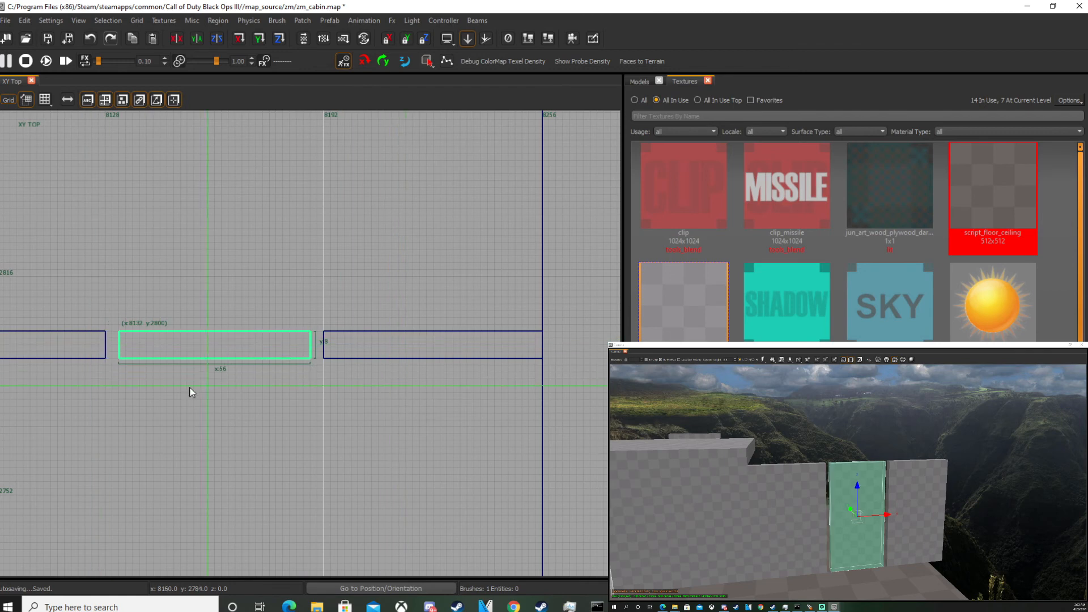
Extend the neighbouring wall piece so it meets the 56-unit window section.
key("Escape")
left_click(794, 511, "shift")
scroll(152, 412, "up", 1)
left_click_drag(125, 332, 141, 331)
key("Escape")
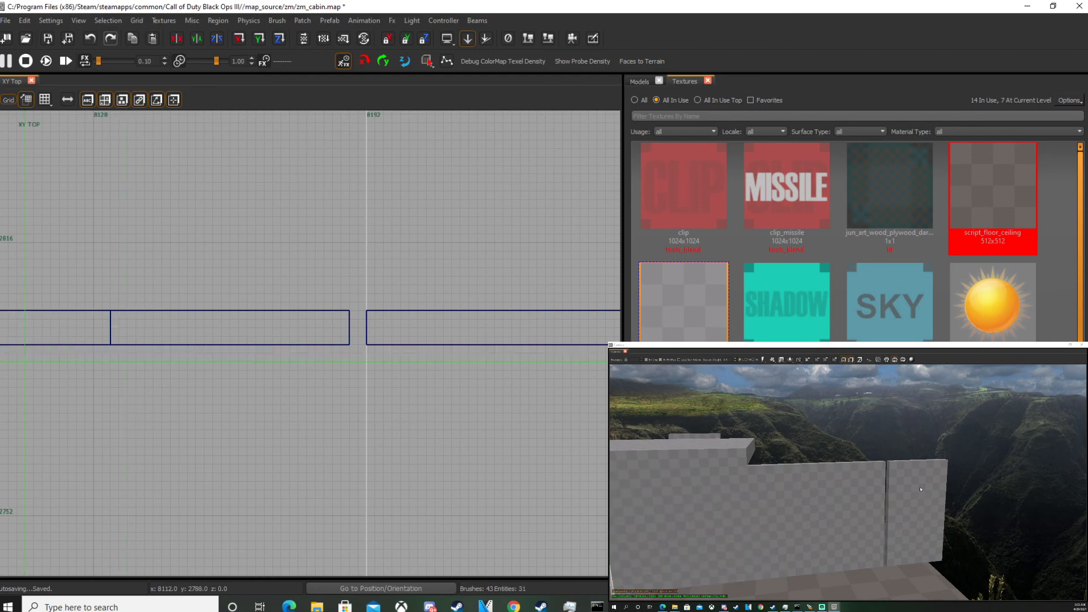
Reduce the window section to a 32-unit-high sill at the wall's base in the front view.
left_click(913, 510, "shift")
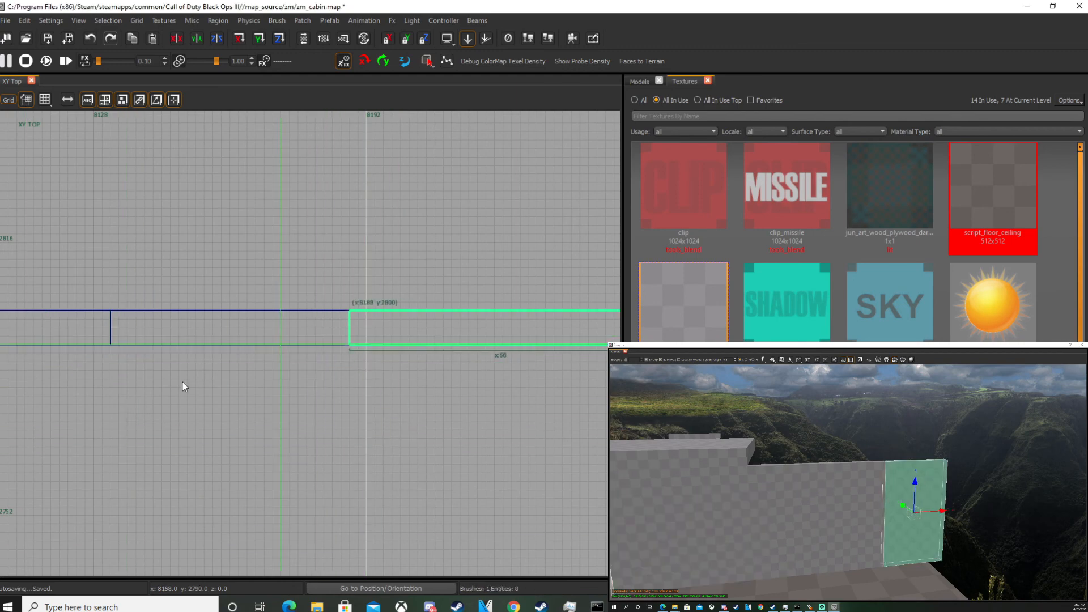
key("Escape")
left_click(879, 493, "shift")
key("ctrl+Tab")
scroll(123, 442, "down", 2)
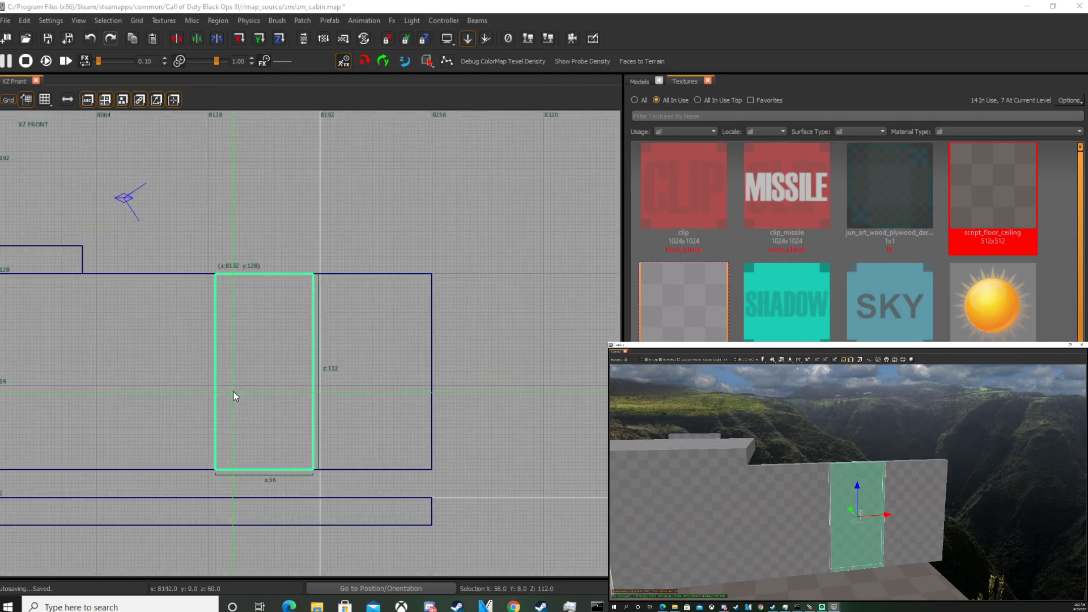
left_click_drag(264, 273, 278, 393)
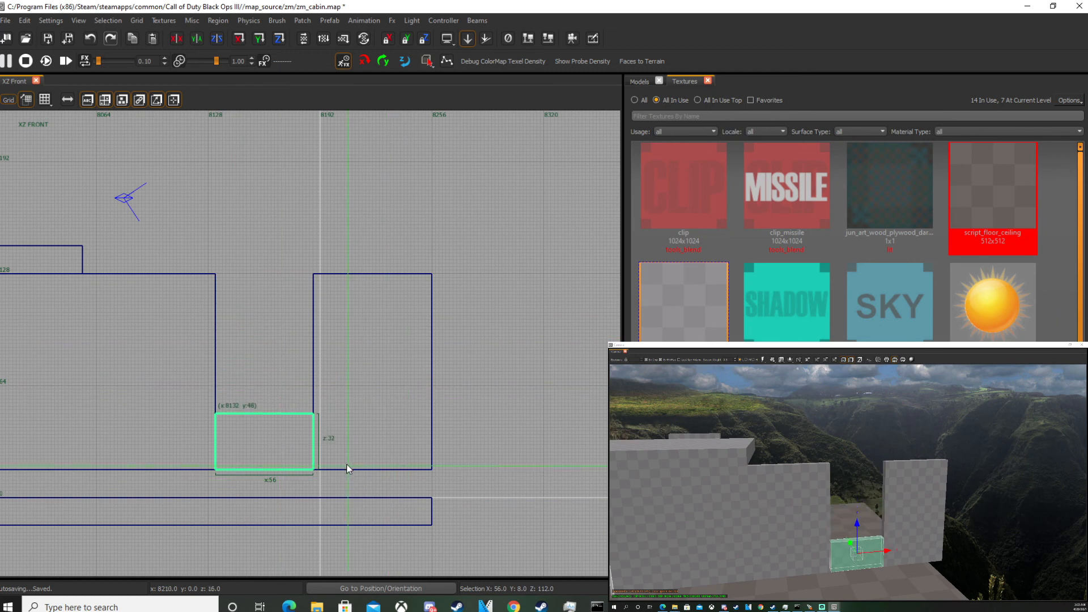
left_click_drag(254, 446, 256, 389)
Build a 64-unit-high window opening piece above the sill and a header piece up to the wall's top.
left_click(289, 606)
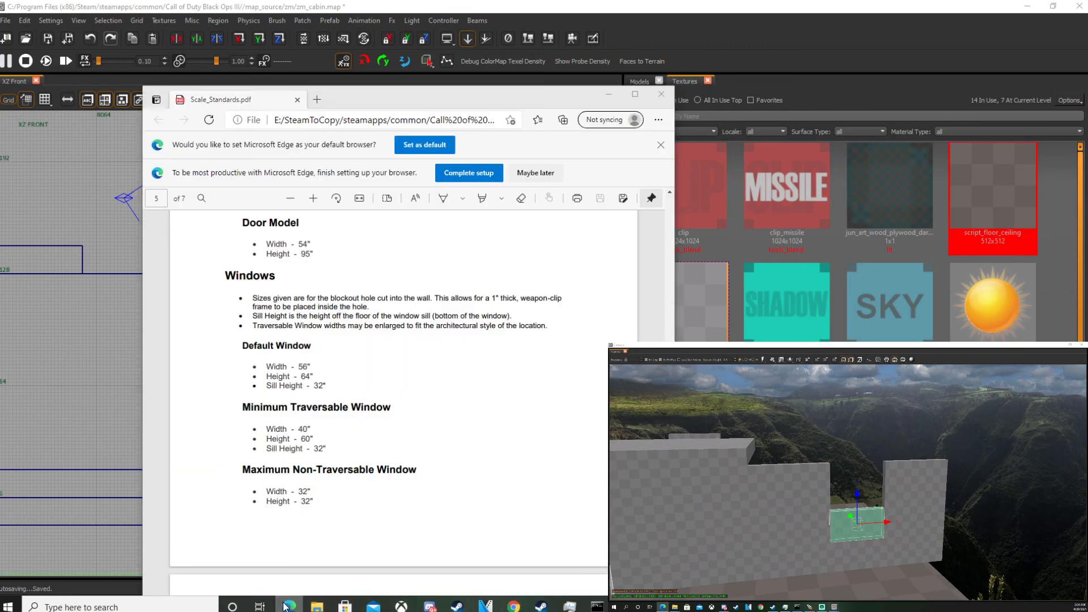
left_click(285, 607)
left_click_drag(257, 338, 263, 296)
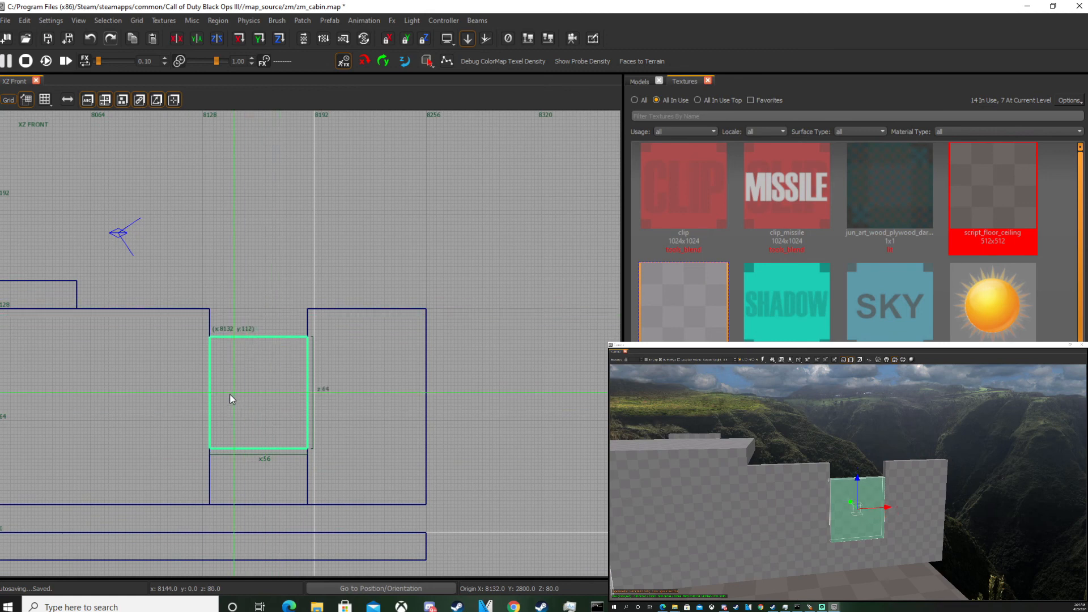
left_click_drag(262, 336, 254, 294)
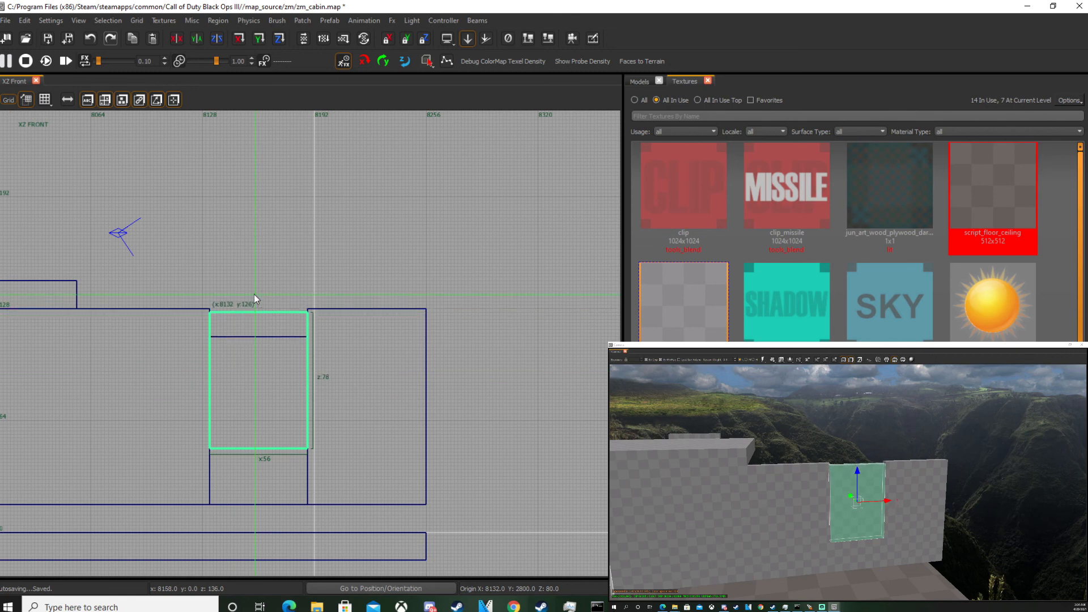
mouse_move(278, 469)
left_mouse_down()
mouse_move(257, 418)
mouse_move(254, 365)
left_mouse_up()
key("Escape")
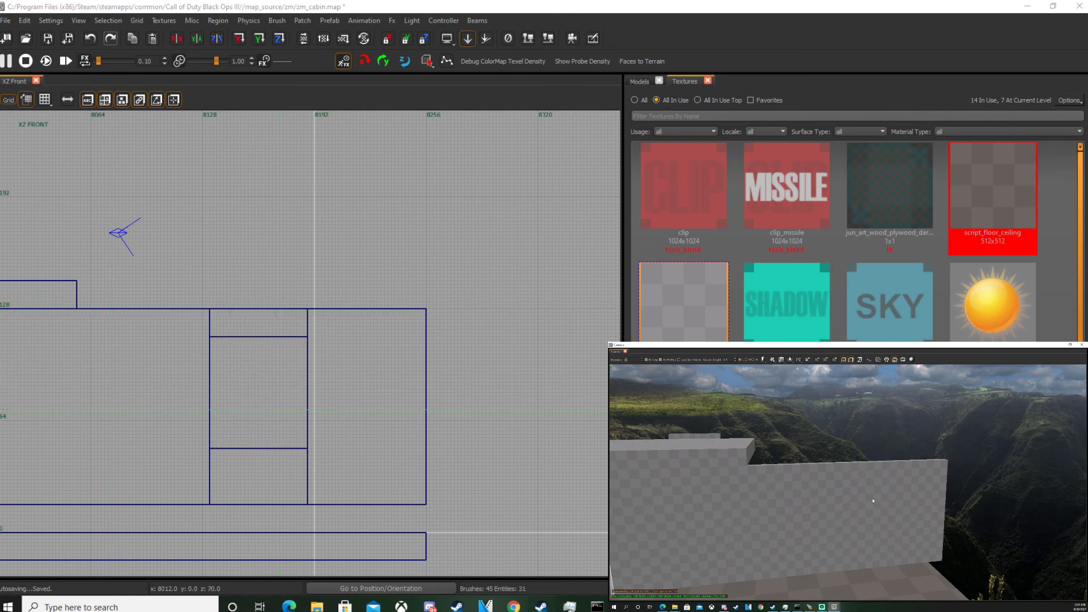
Delete the window opening piece to cut the hole in the front wall.
left_click(878, 505, "shift")
key("BackSpace")
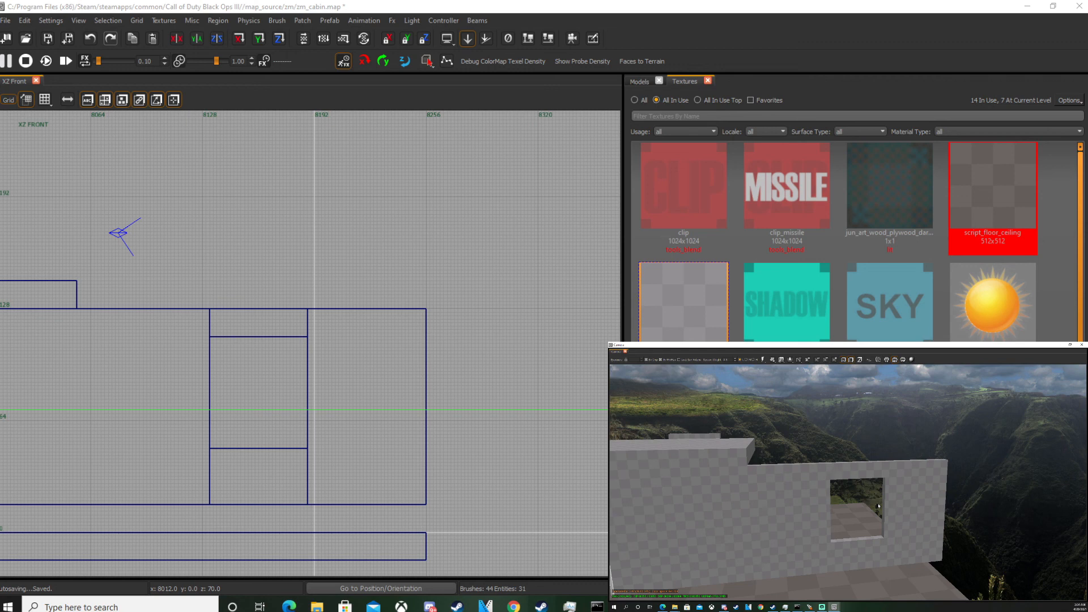
Orbit the camera around the cabin to inspect the new window.
scroll(878, 506, "up", 2)
right_click_drag(882, 499, 883, 497)
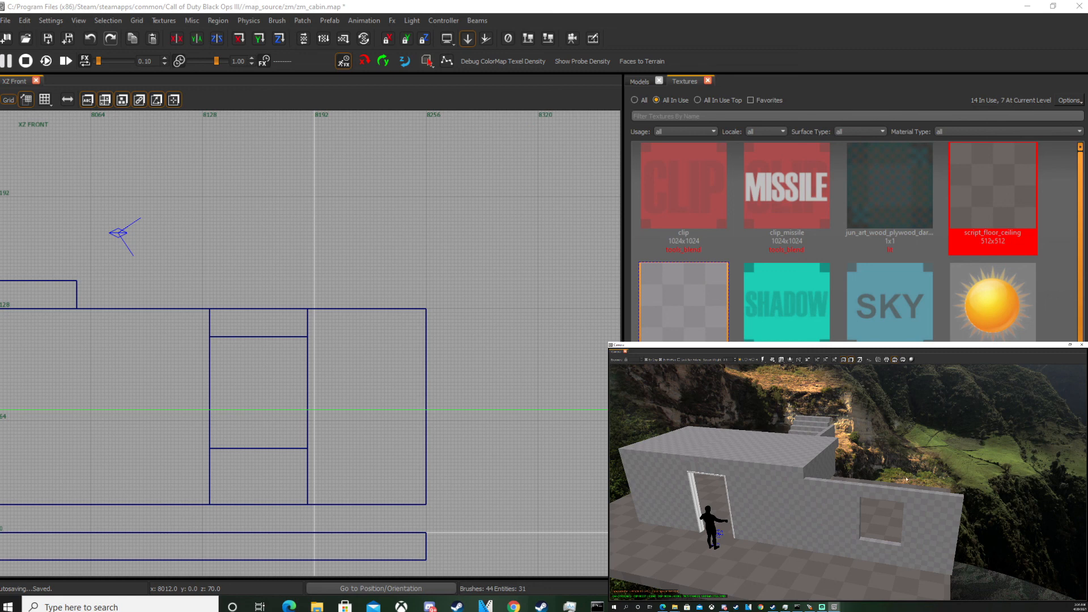
right_click_drag(906, 480, 906, 479, "ctrl")
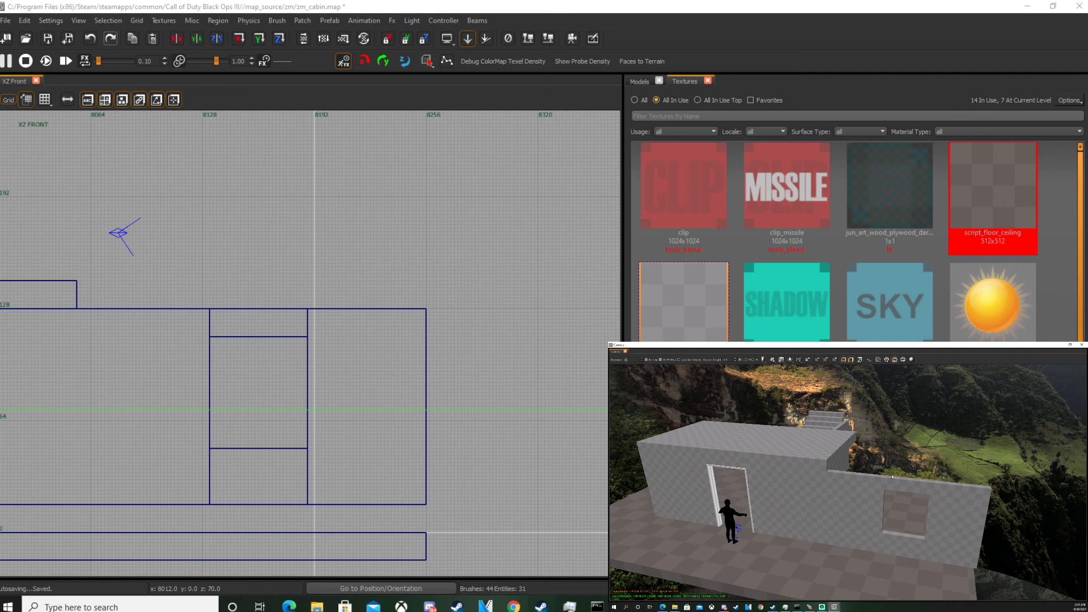
right_click_drag(892, 476, 859, 479)
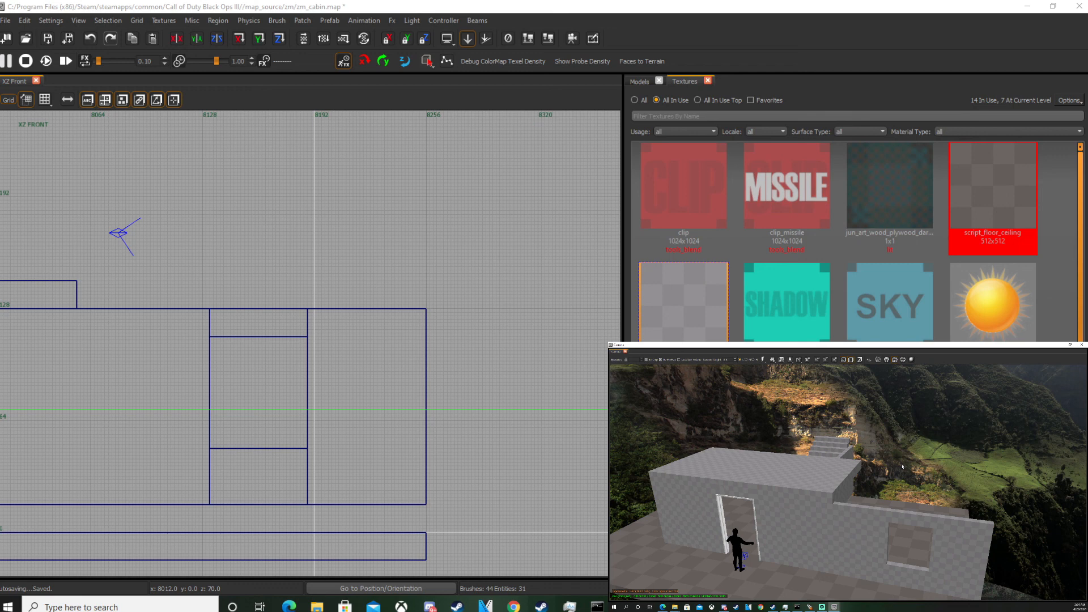
mouse_move(891, 453)
right_mouse_down()
mouse_move(805, 453)
mouse_move(893, 466)
mouse_move(892, 456)
right_mouse_up()
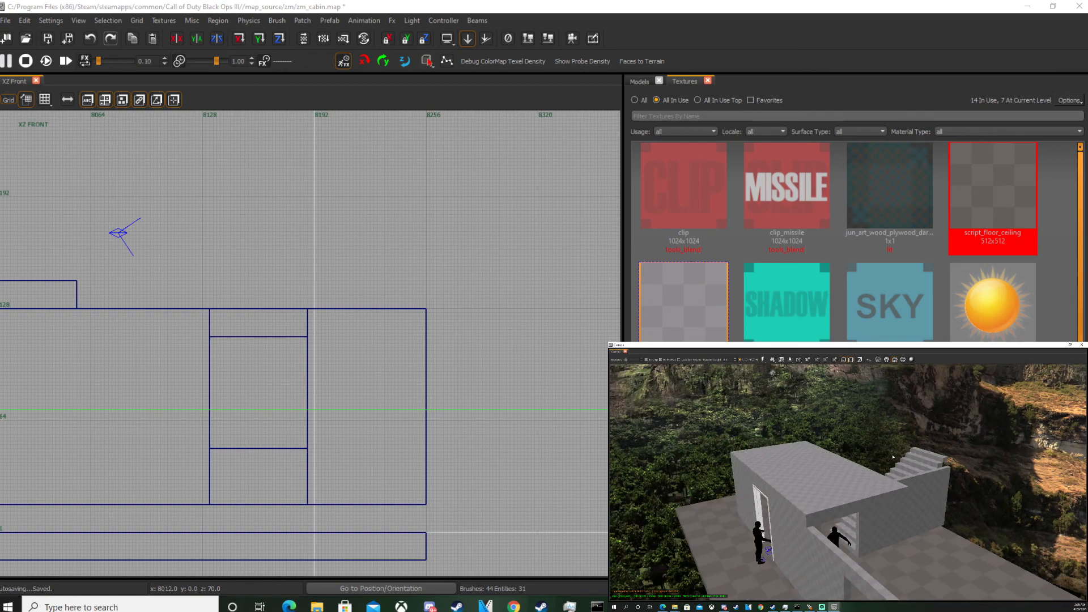